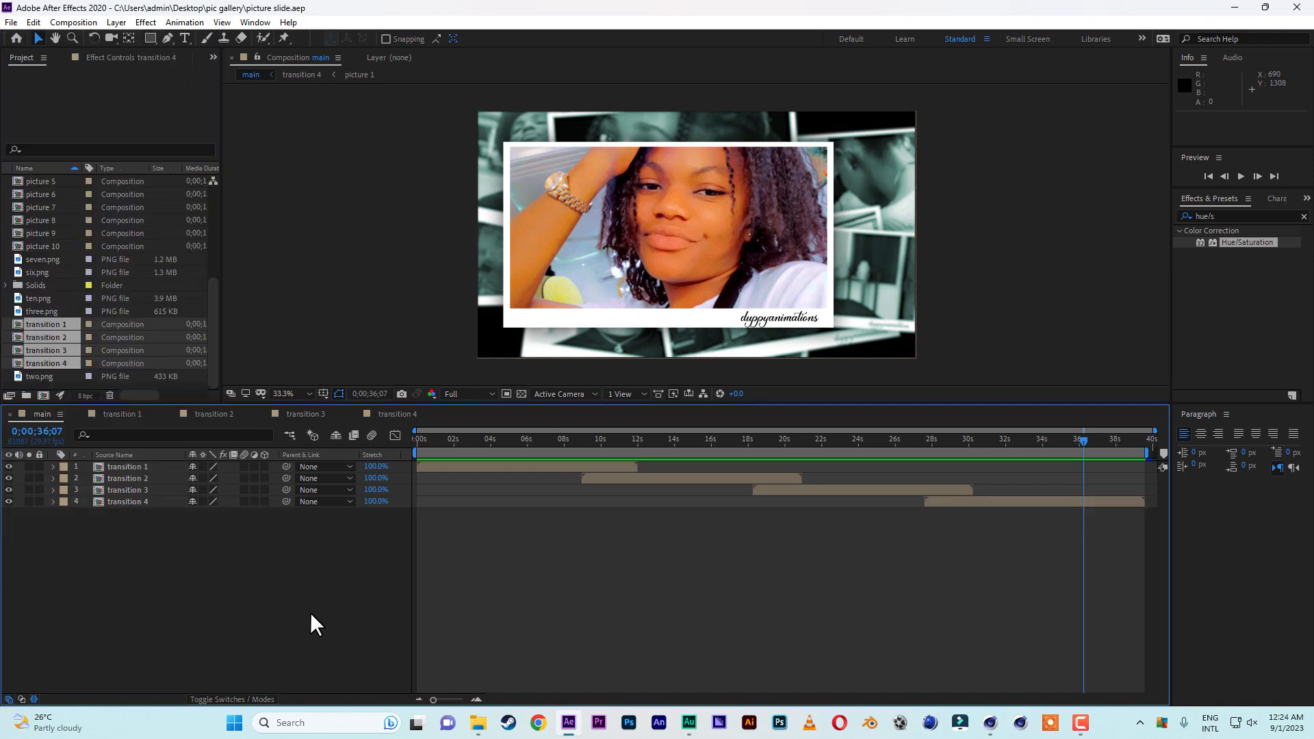
Add a white 1920 × 1080 px solid to the main composition and place it beneath all four transition layers.
left_click(5, 319)
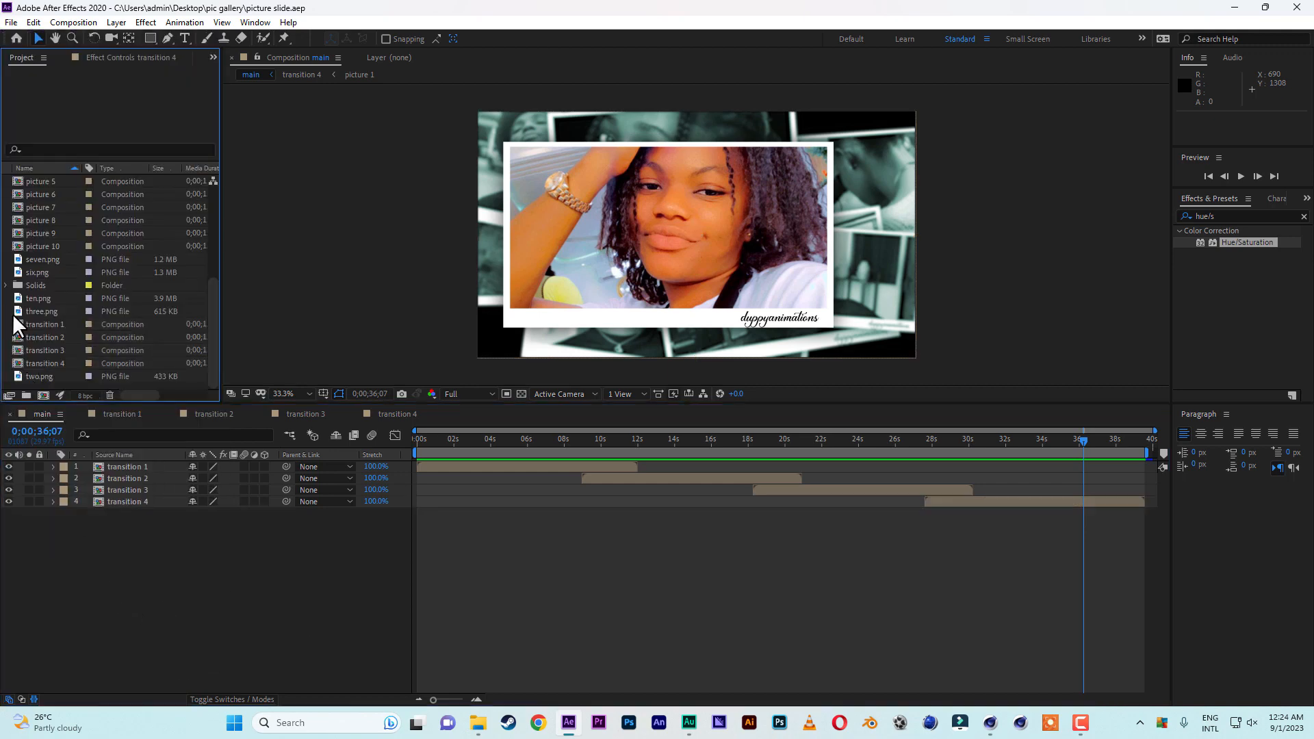
right_click(128, 589)
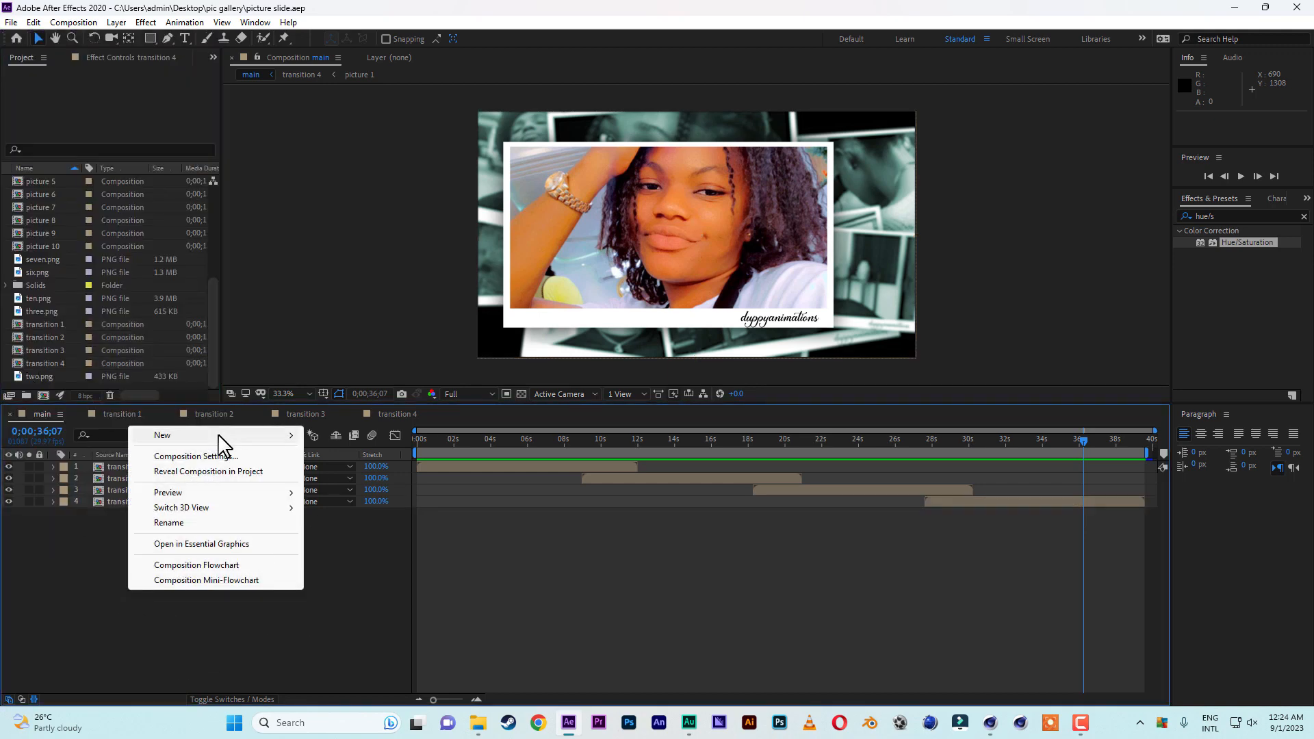
mouse_move(225, 436)
left_click(334, 472)
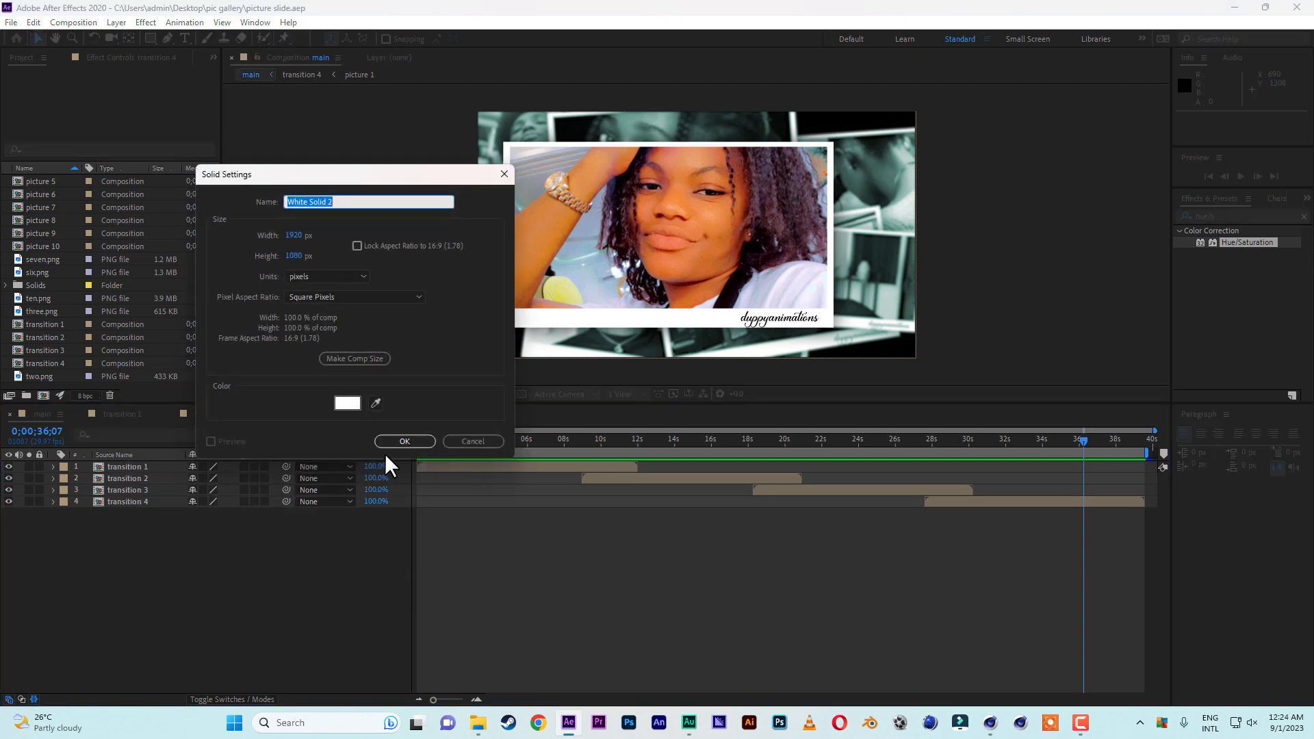
left_click(401, 442)
left_click_drag(129, 467, 135, 638)
left_click_drag(480, 438, 433, 440)
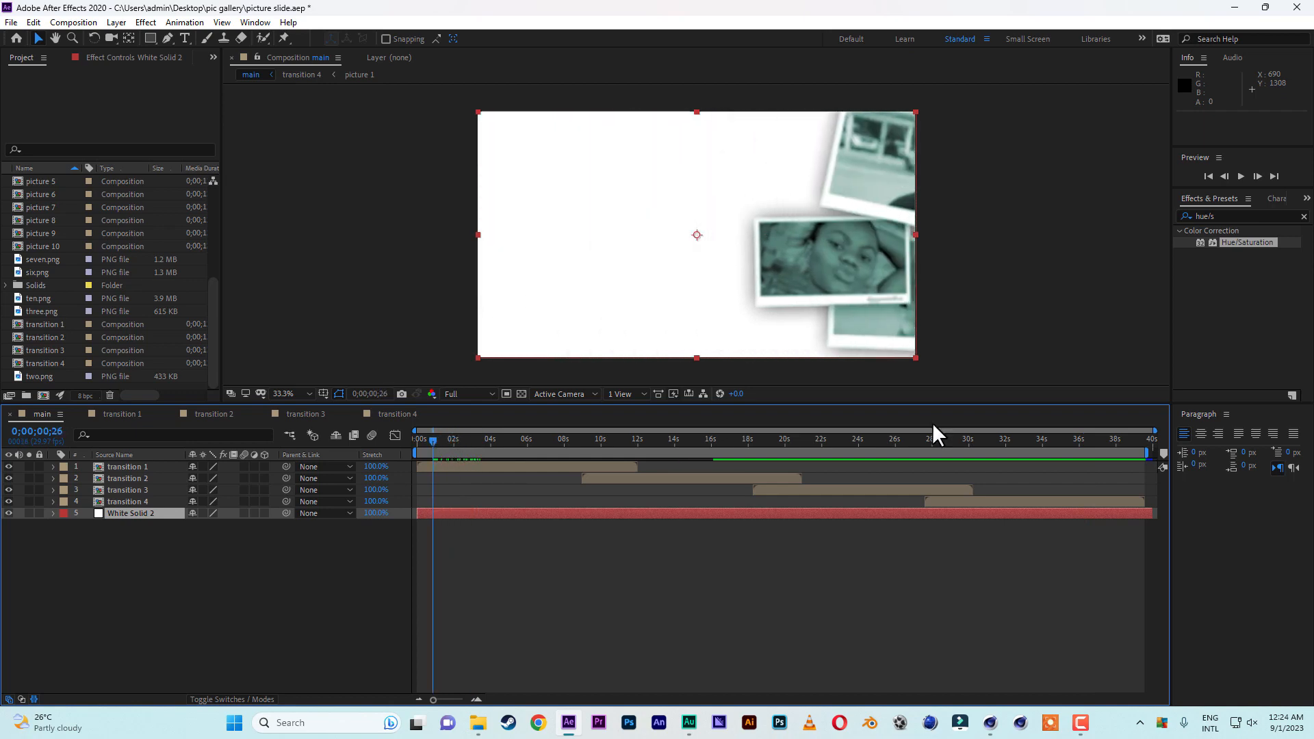
Apply the Gradient Ramp effect to the white solid and set its ramp shape to Radial Ramp.
left_click(1303, 217)
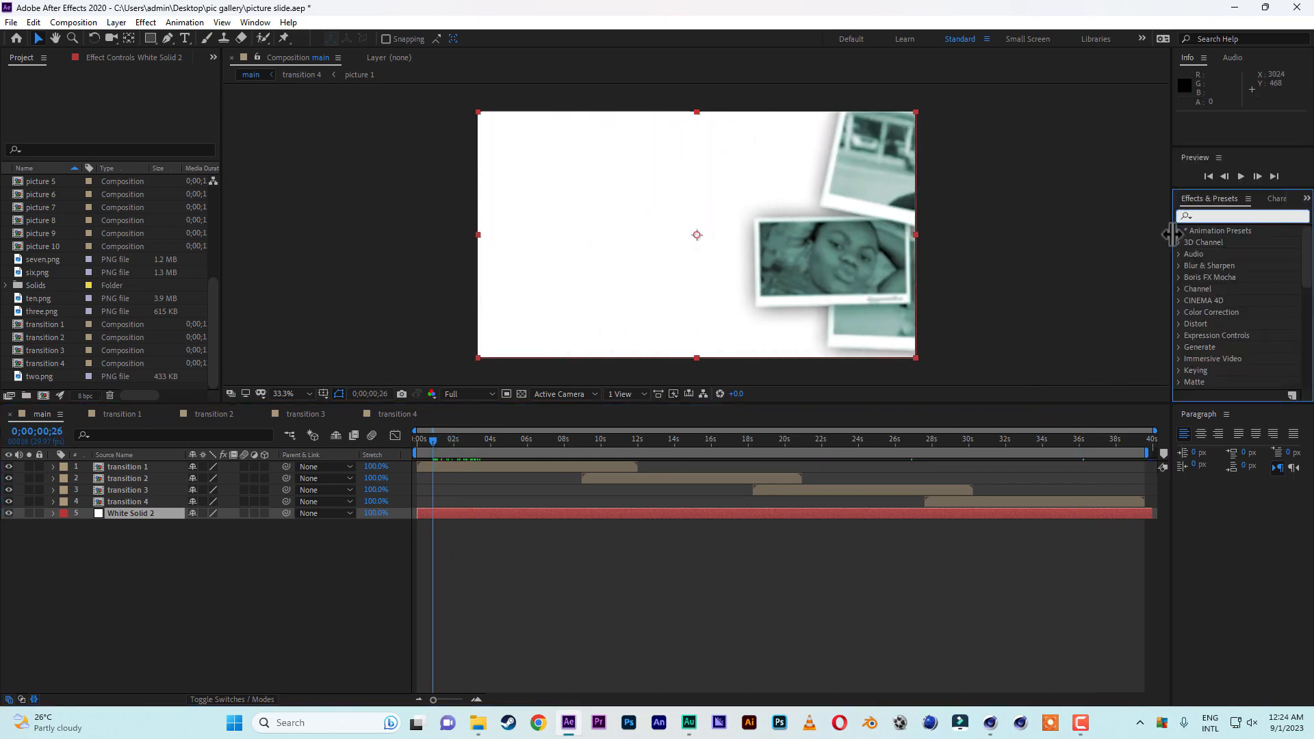
type("ramp")
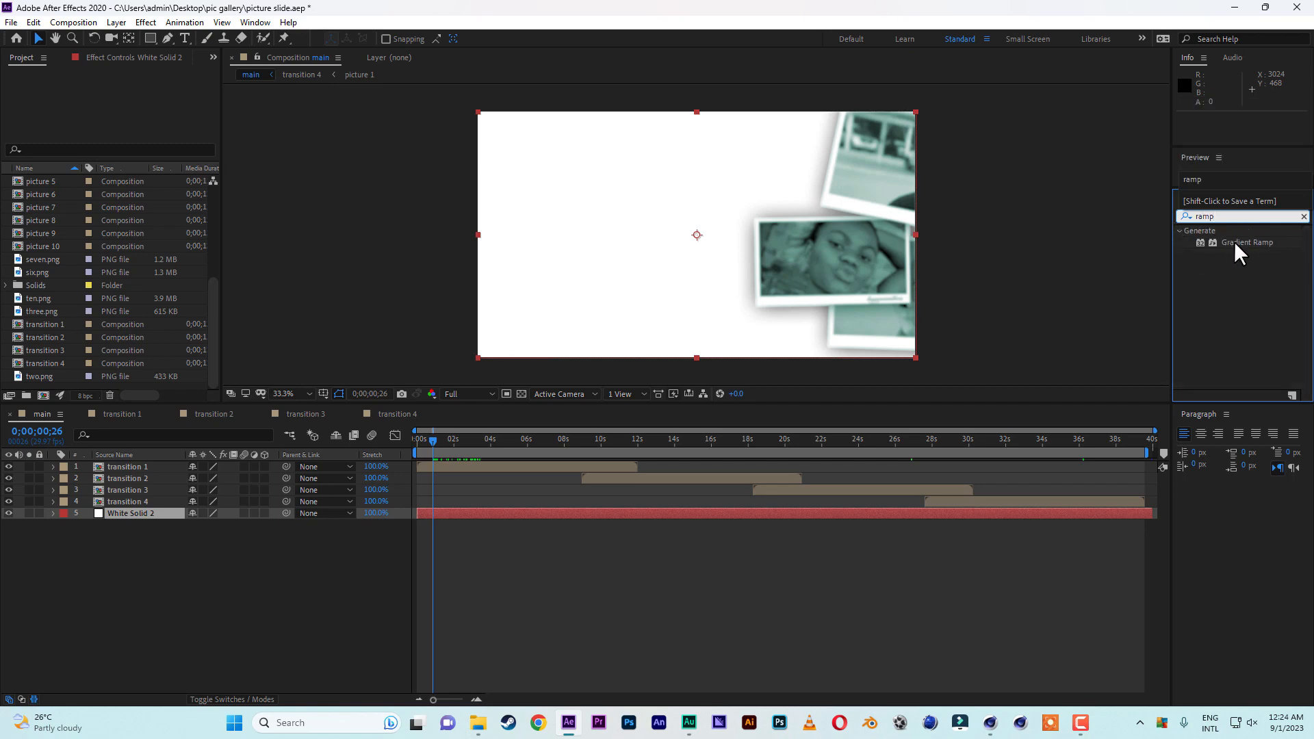
double_click(1233, 241)
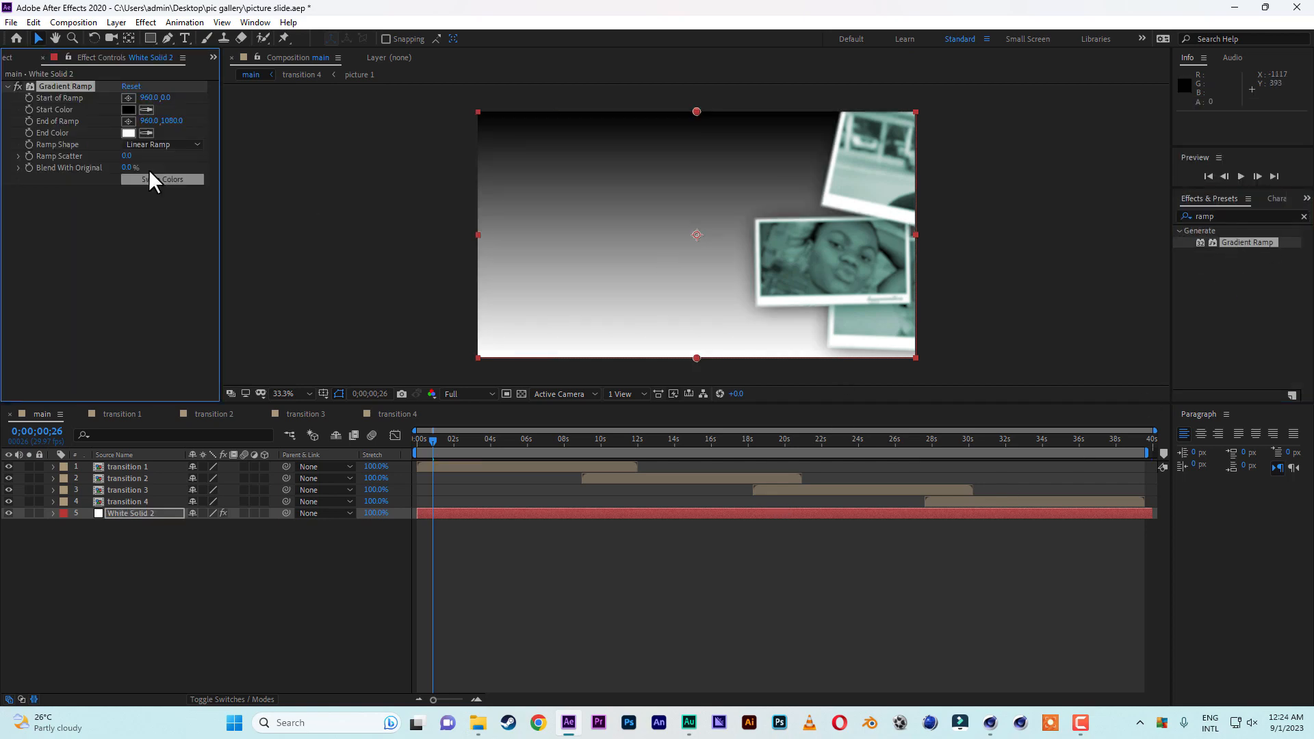
left_click(162, 142)
left_click(162, 174)
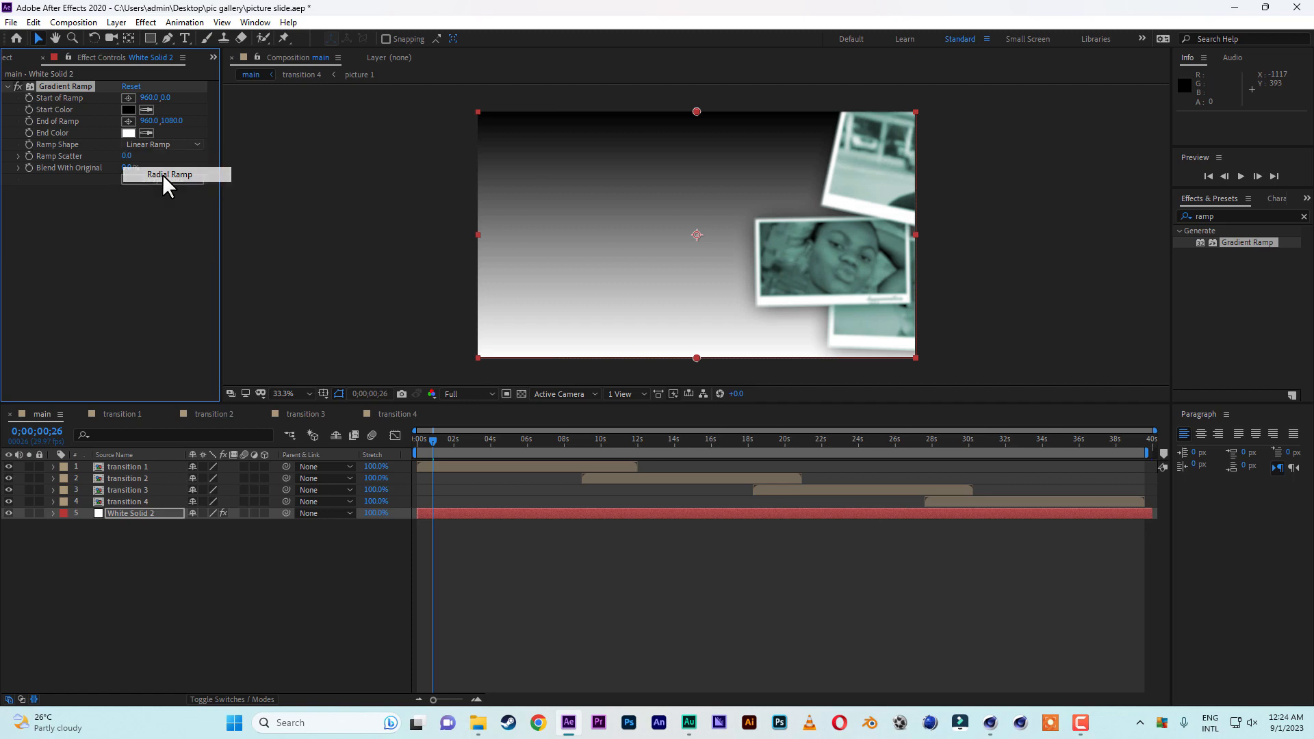
Set the gradient ramp's end color to black and its start color to white.
left_click(149, 131)
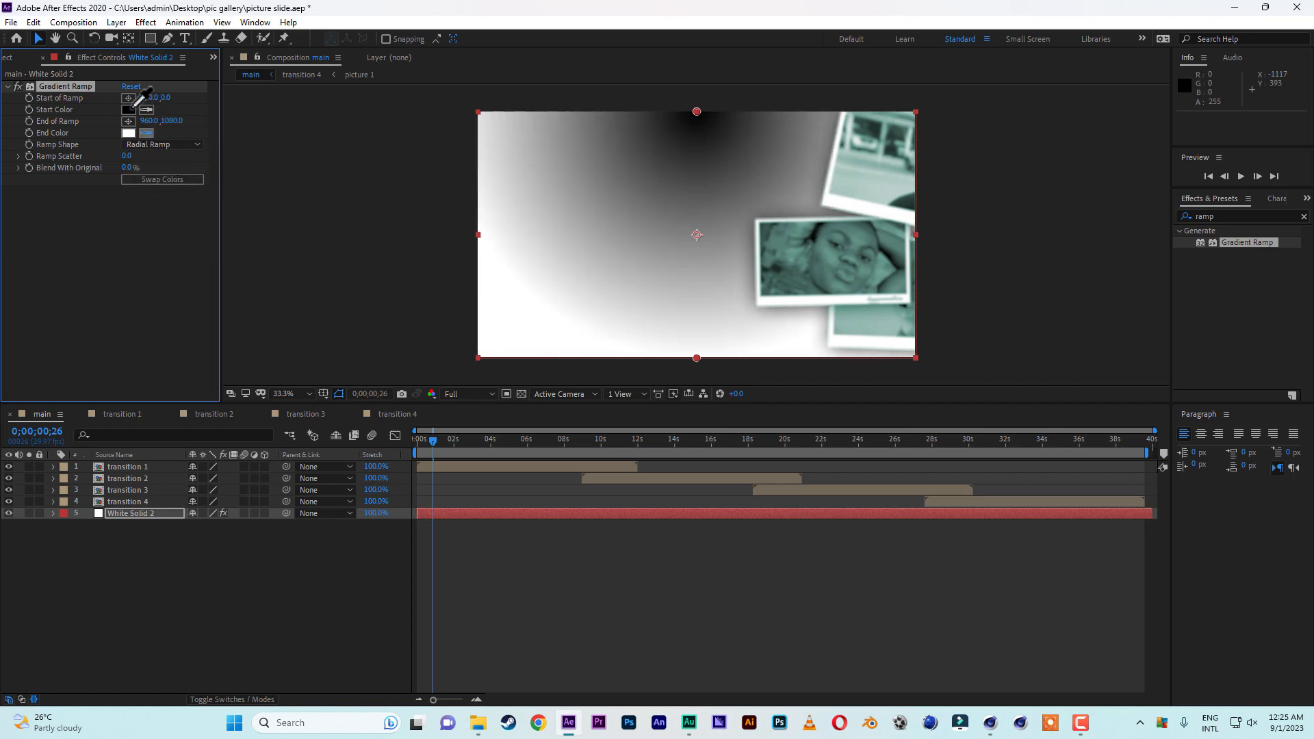
left_click(130, 106)
left_click(128, 109)
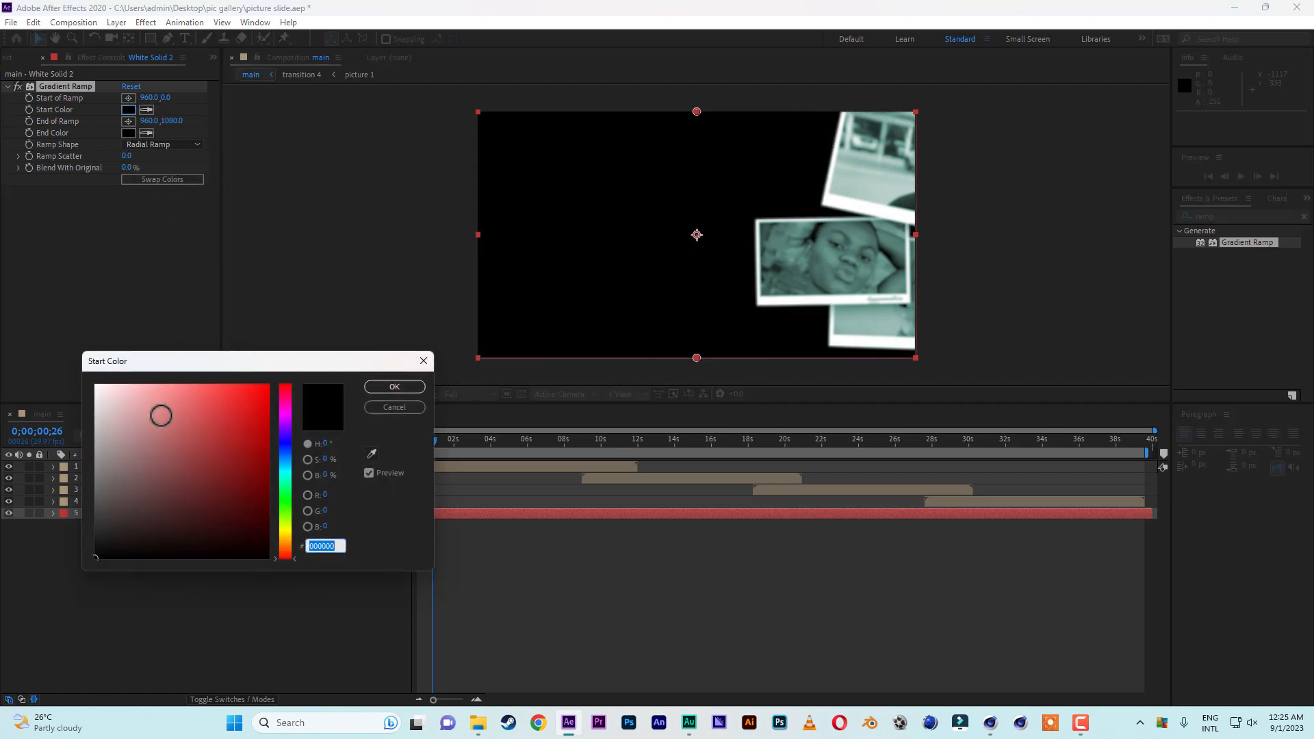
left_click_drag(162, 414, 95, 385)
left_click(379, 387)
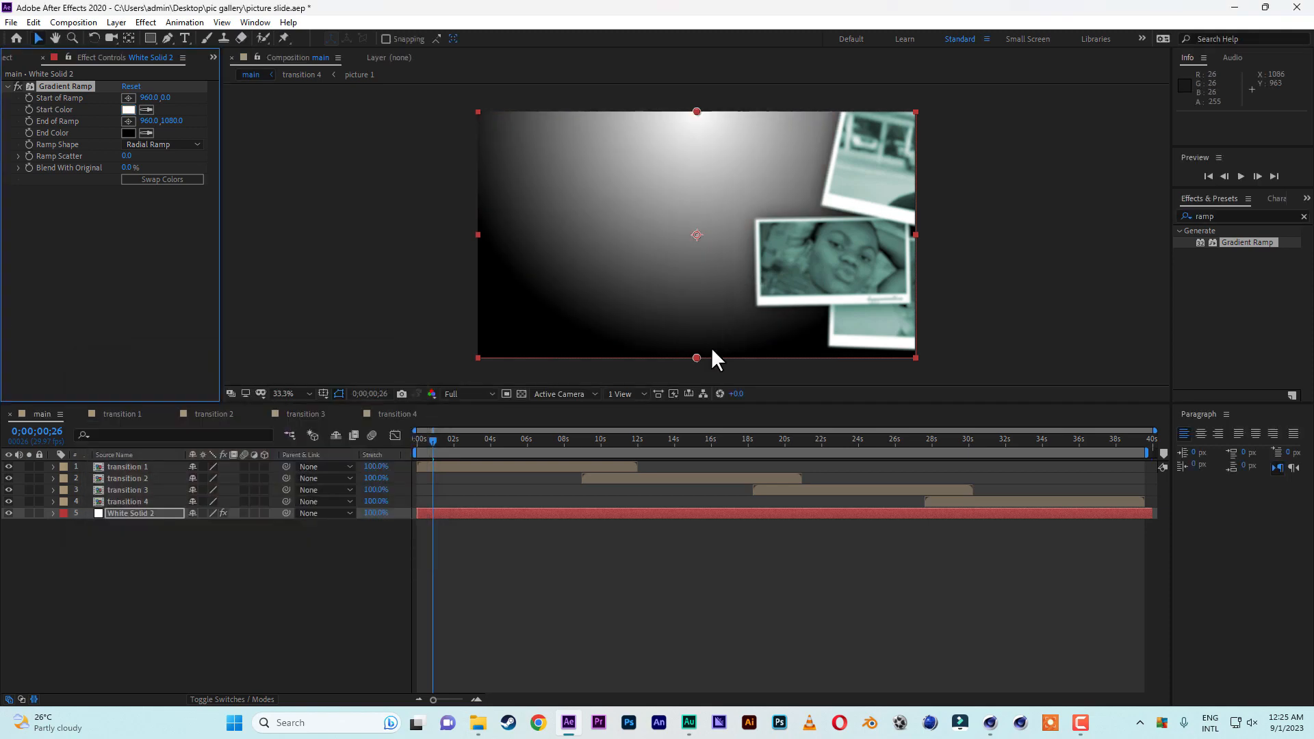
Reposition the radial ramp with its start near the frame's center at about 960, 507 and its end below the frame at about 1032, 1740.
left_click_drag(694, 370, 692, 401)
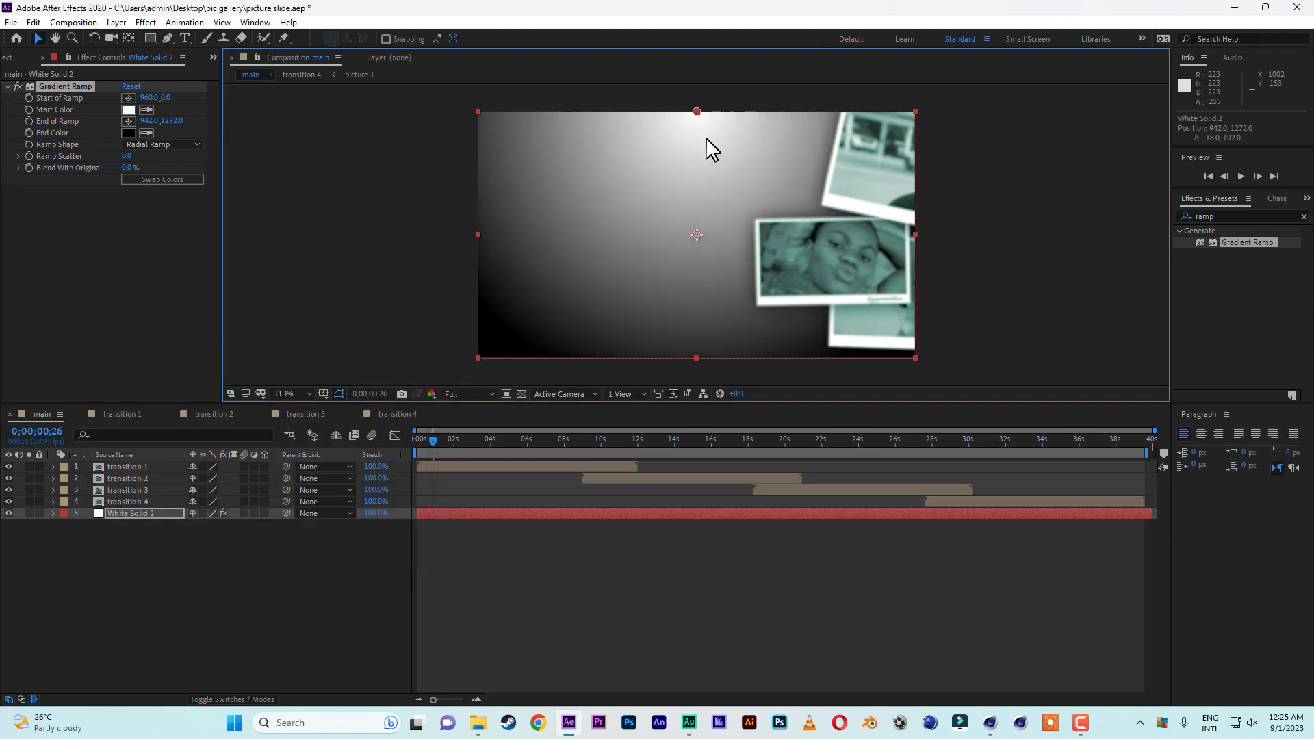
left_click_drag(697, 111, 693, 197)
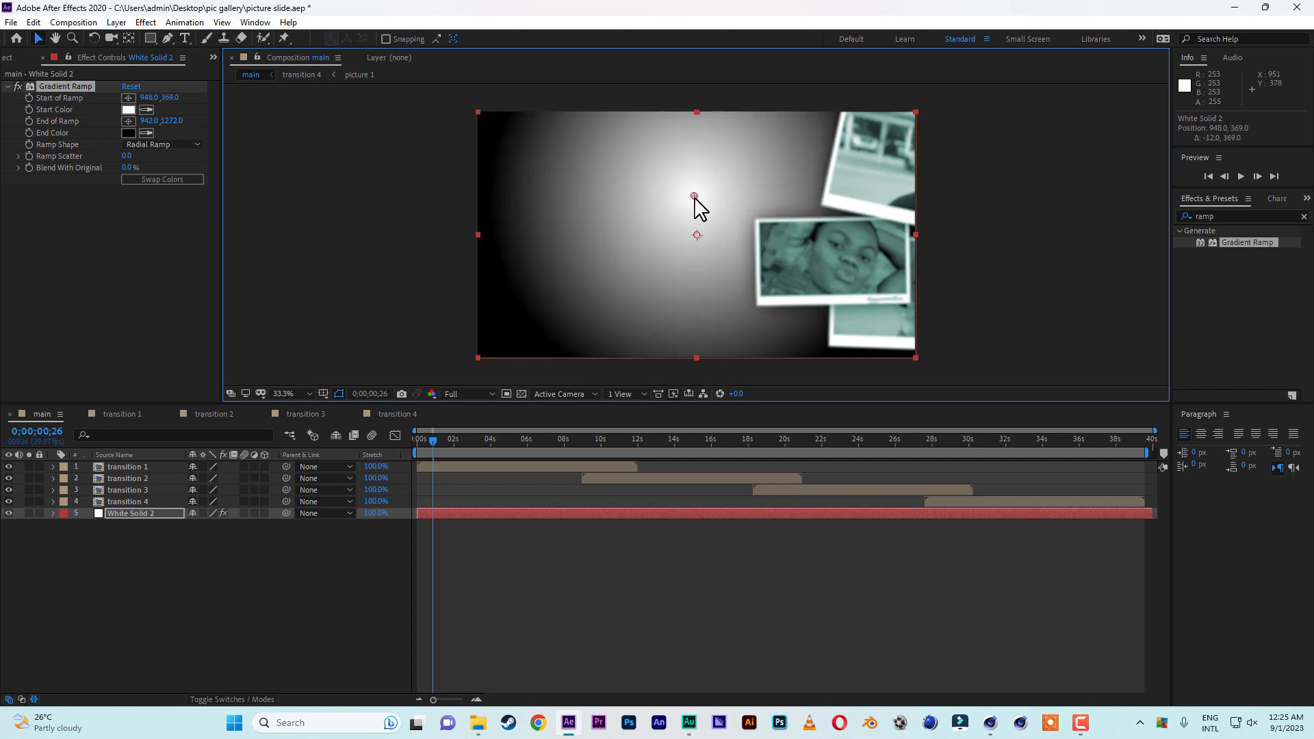
key("comma")
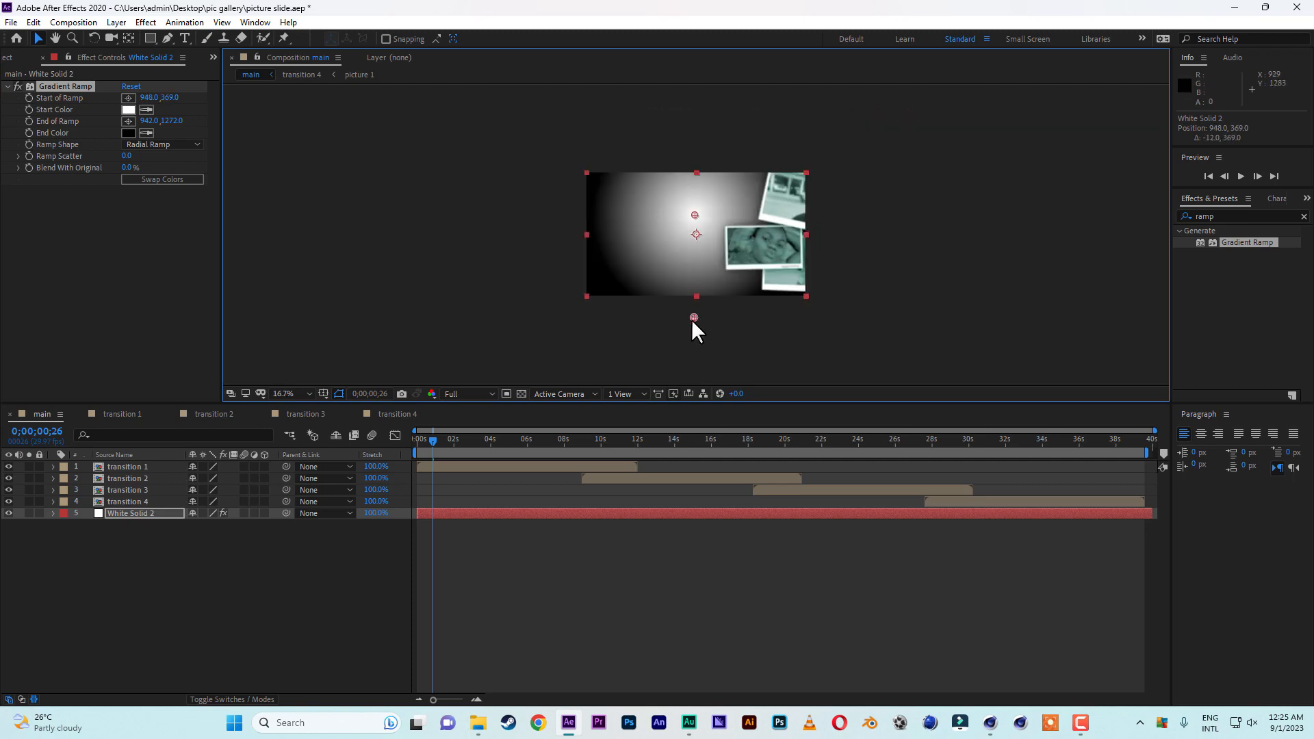
left_click_drag(692, 320, 695, 350)
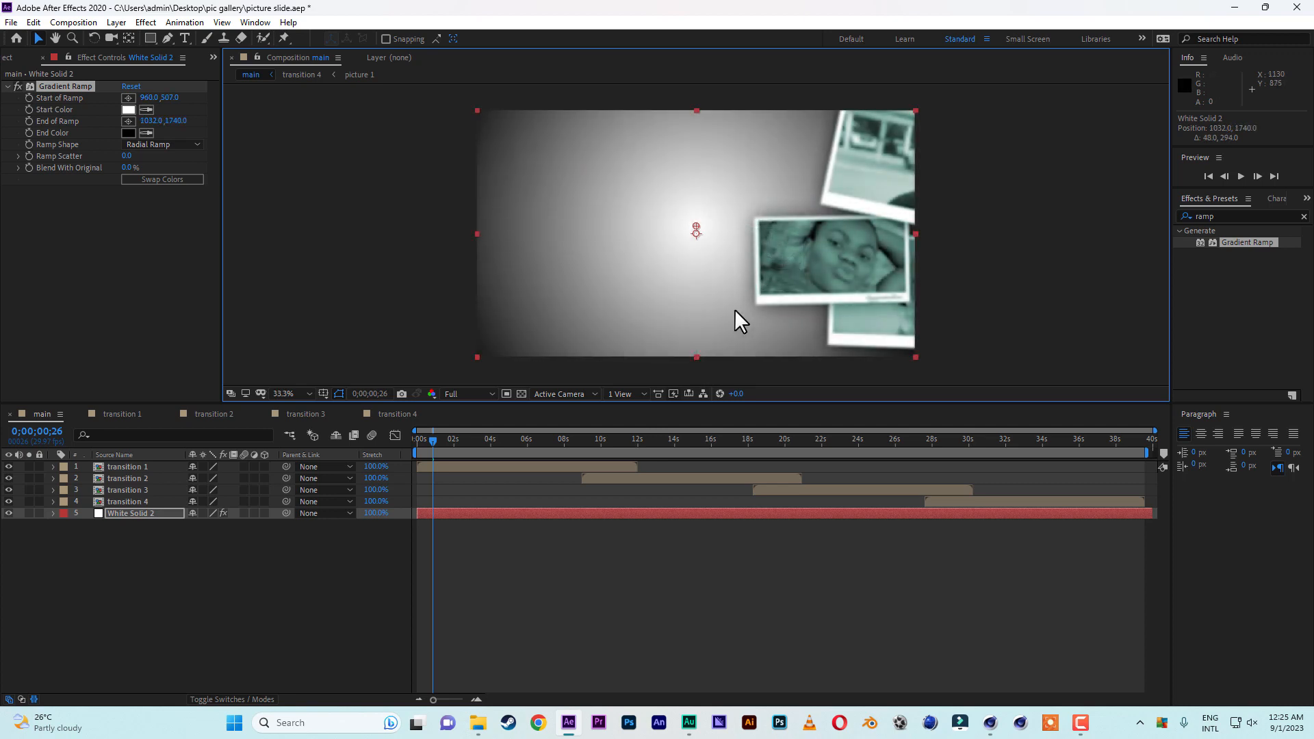
Sample the dark teal of the tinted photo as the ramp's end color and set the start color to light aqua A1FFEA.
left_click(149, 132)
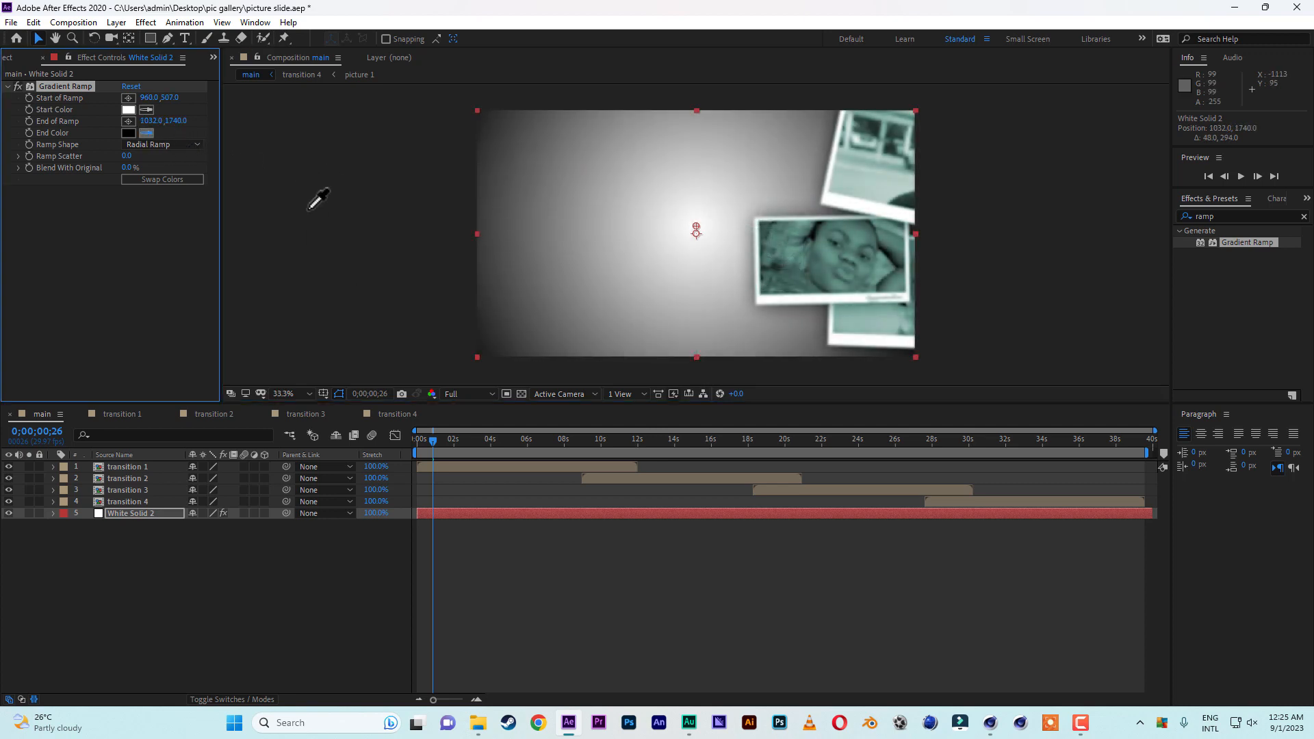
left_click(795, 274)
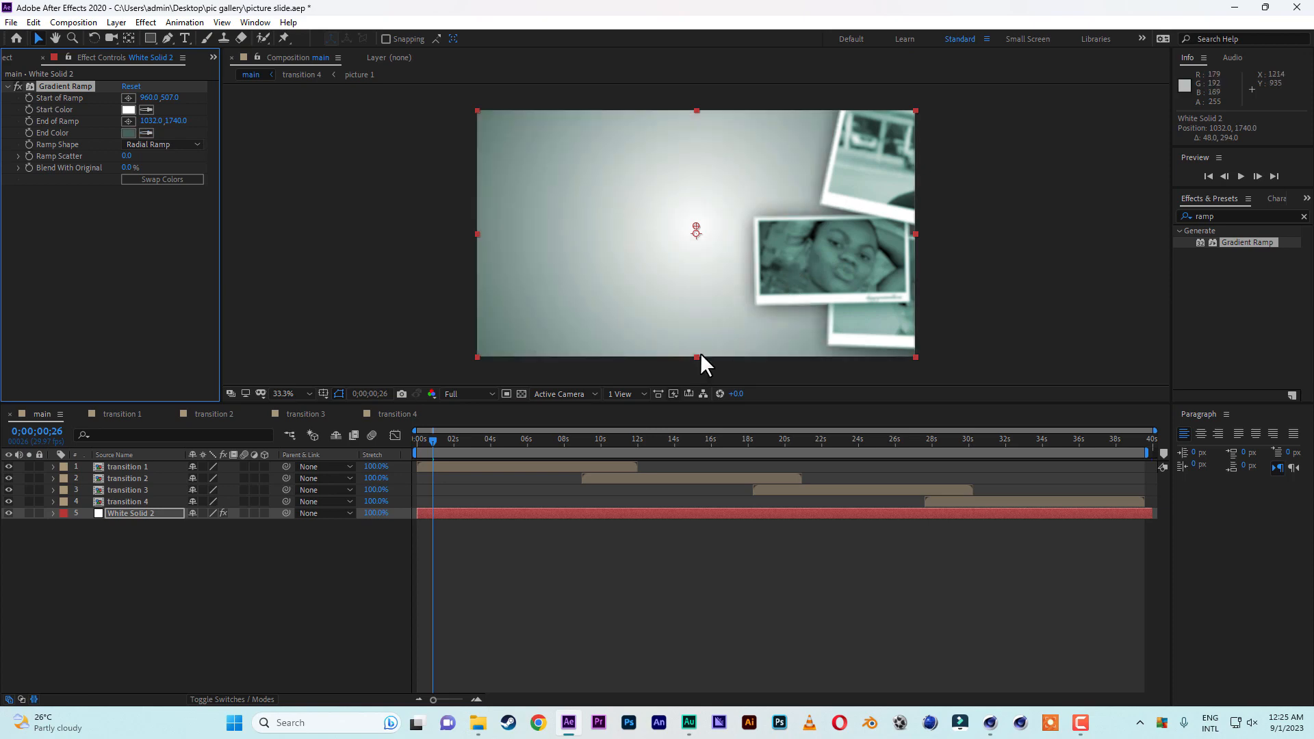
left_click(129, 110)
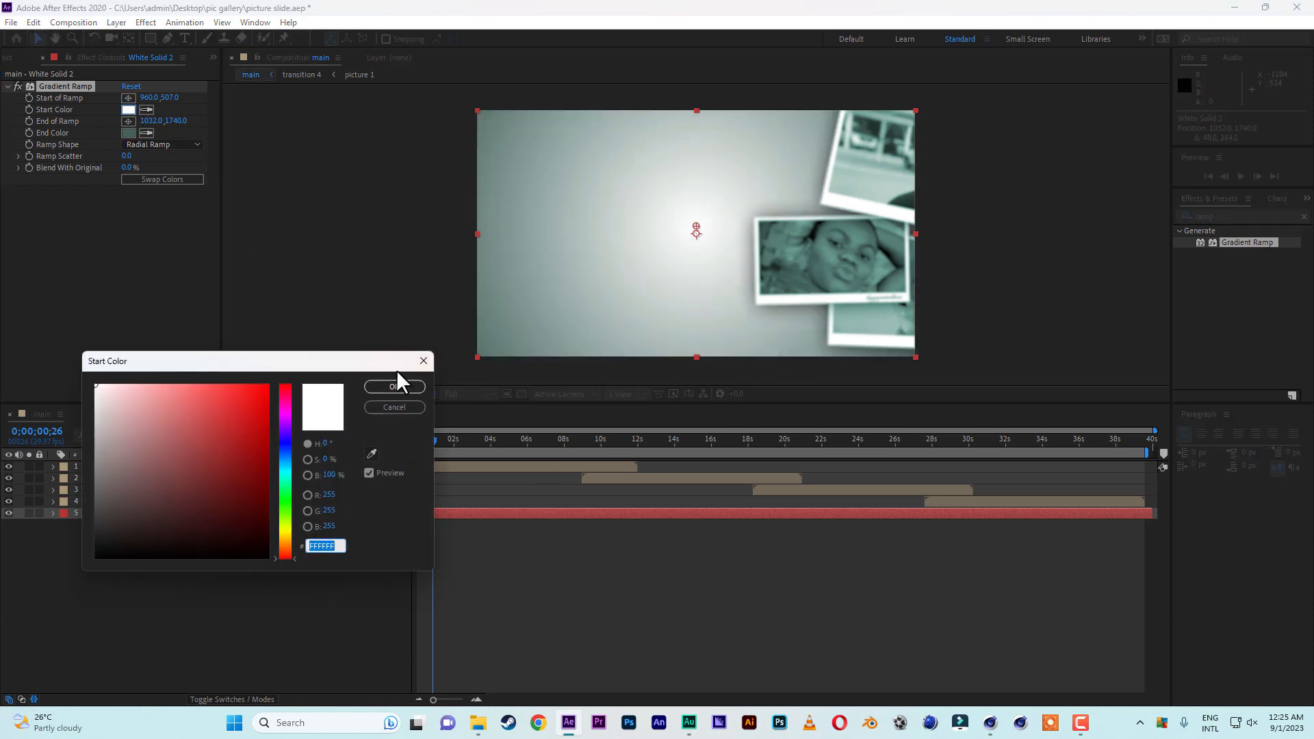
left_click(371, 453)
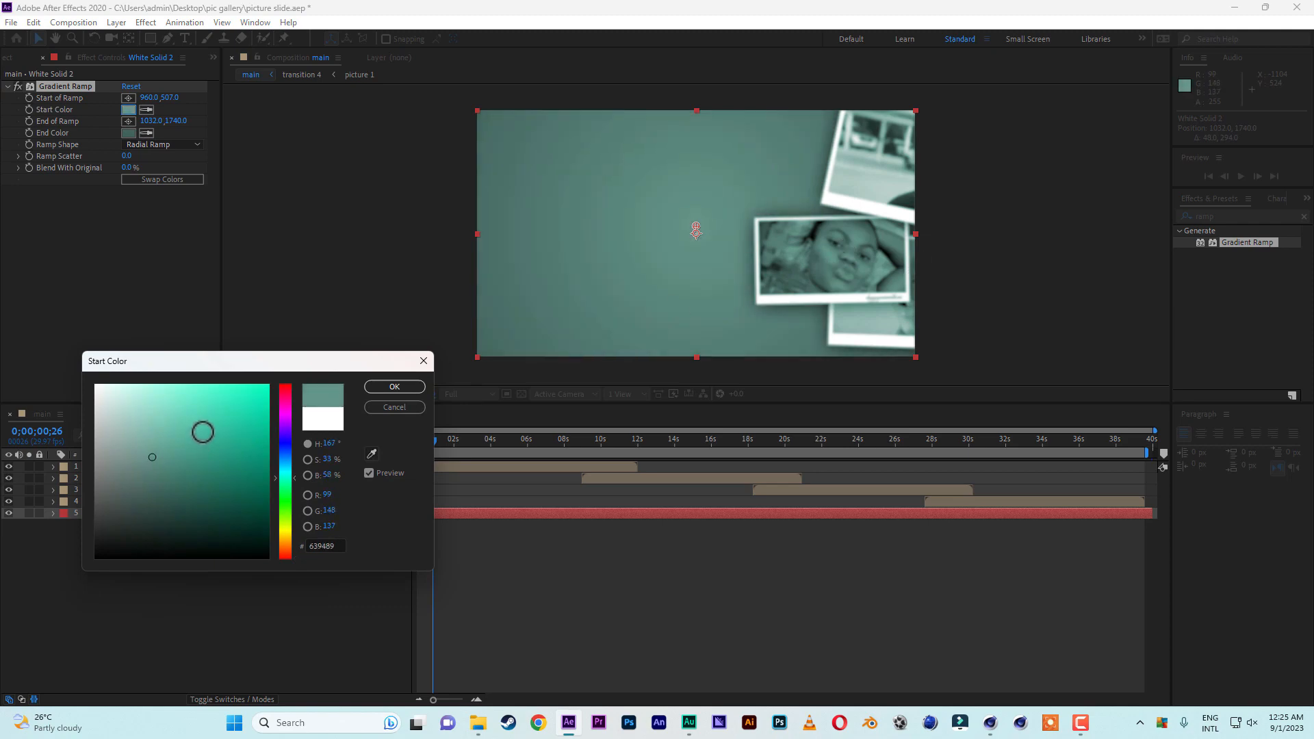
left_click(226, 432)
mouse_move(226, 432)
left_mouse_down()
mouse_move(165, 402)
mouse_move(158, 378)
left_mouse_up()
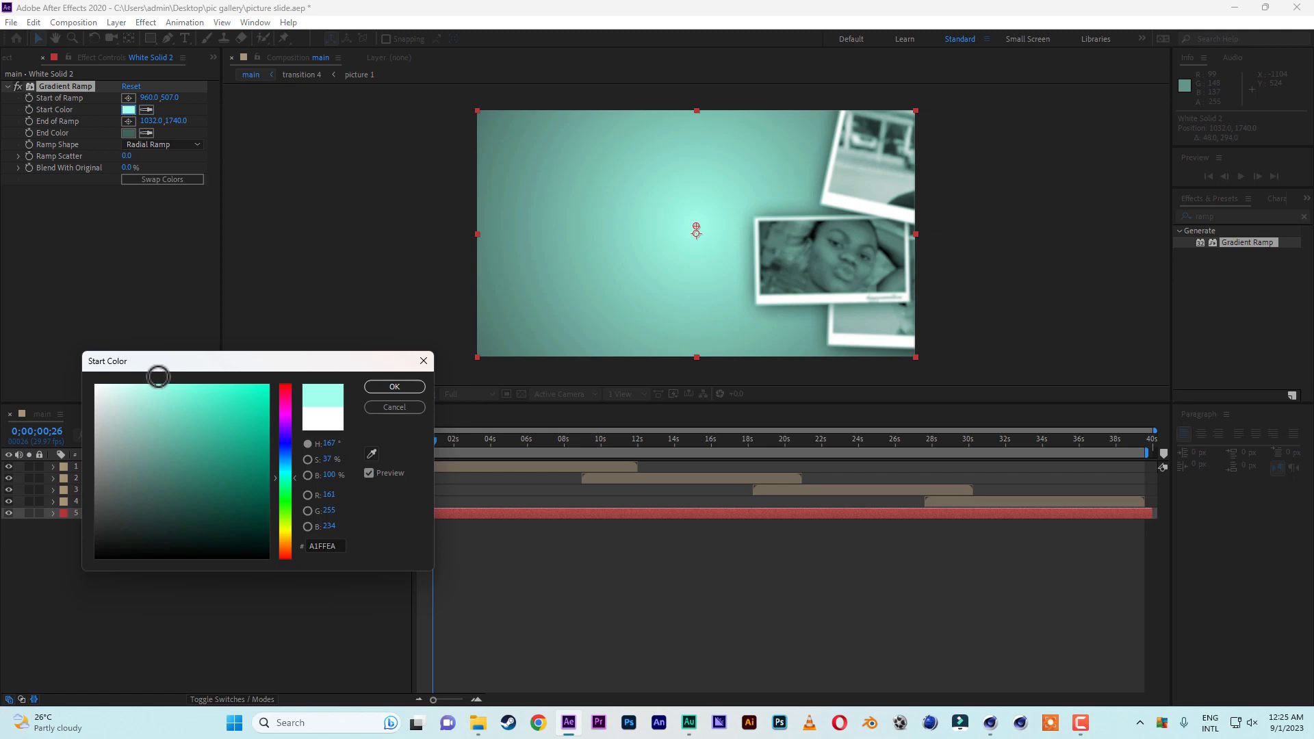
left_click(376, 388)
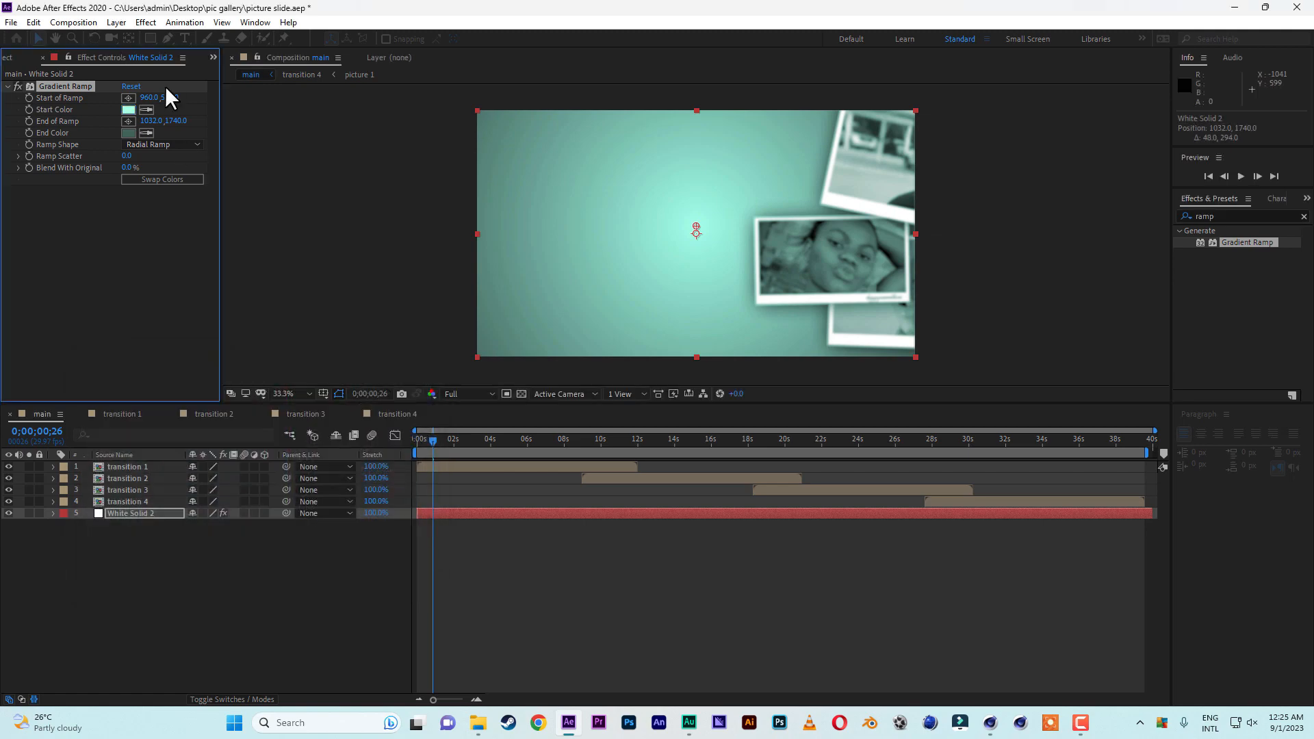
Set the ramp's end color to a saturated green of about 0E9171 and preview the background along the timeline.
left_click(130, 133)
left_click_drag(256, 454, 248, 459)
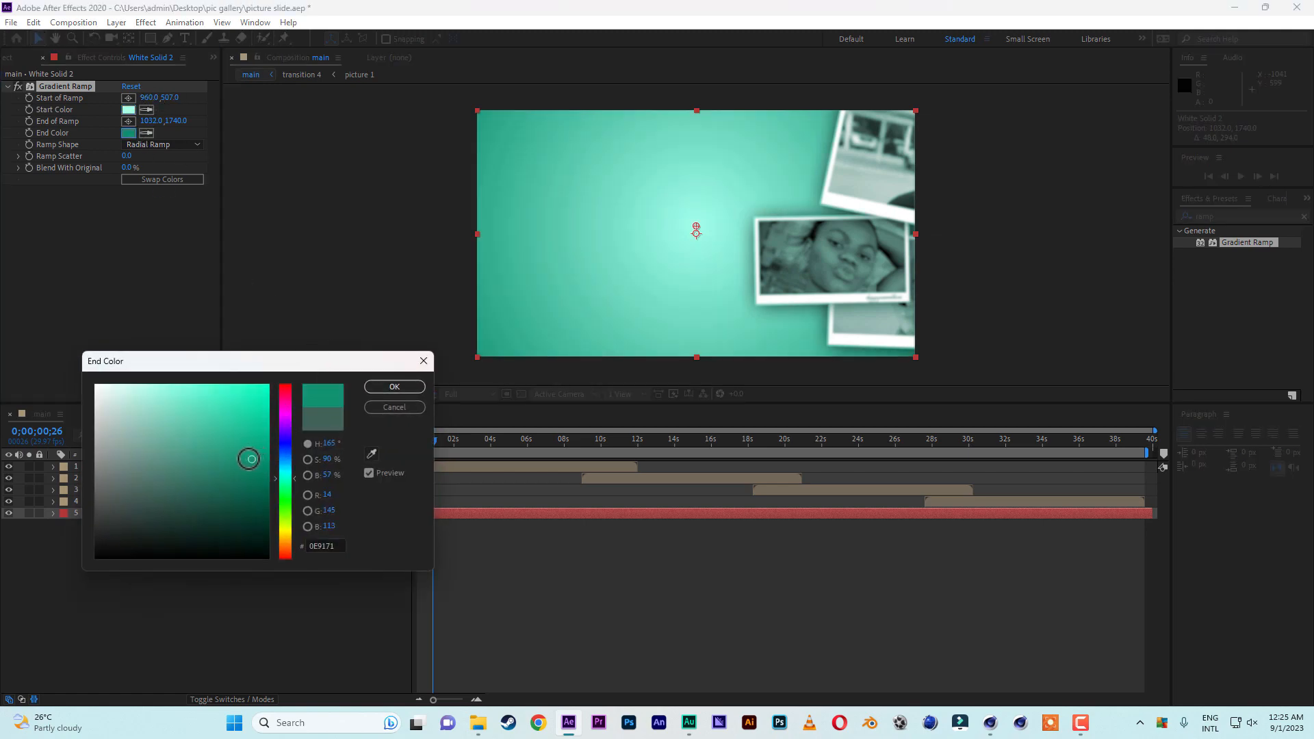
key("Return")
left_click_drag(431, 442, 820, 445)
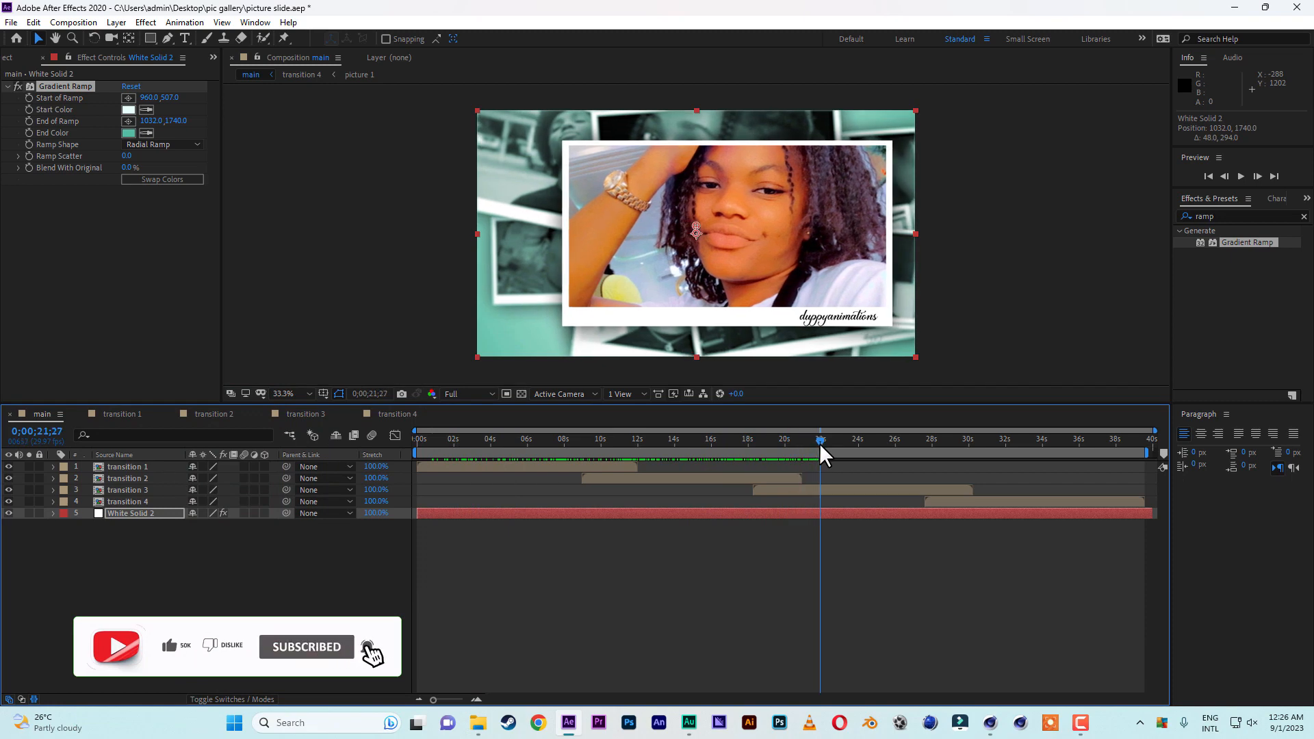
left_click_drag(820, 442, 510, 454)
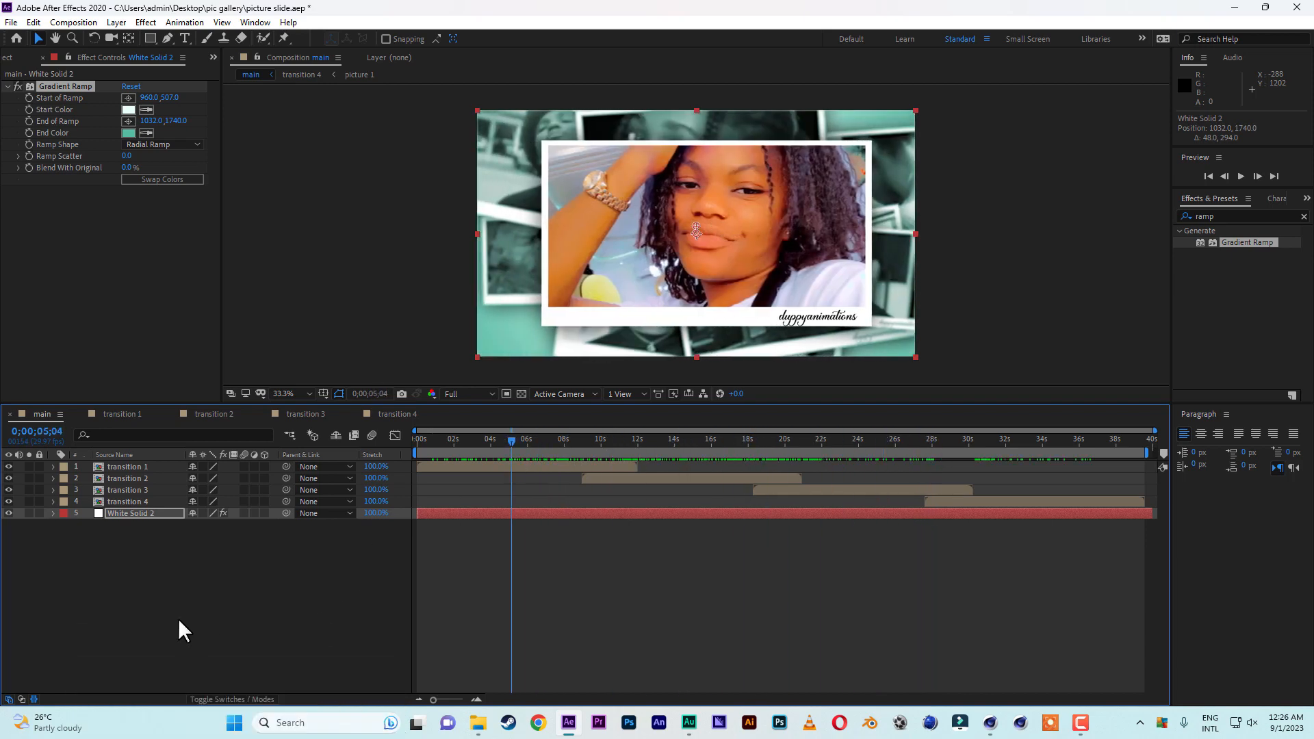
Import glass.png from the pic gallery folder and add it as the topmost layer of the main composition.
left_click(8, 58)
right_click(5, 247)
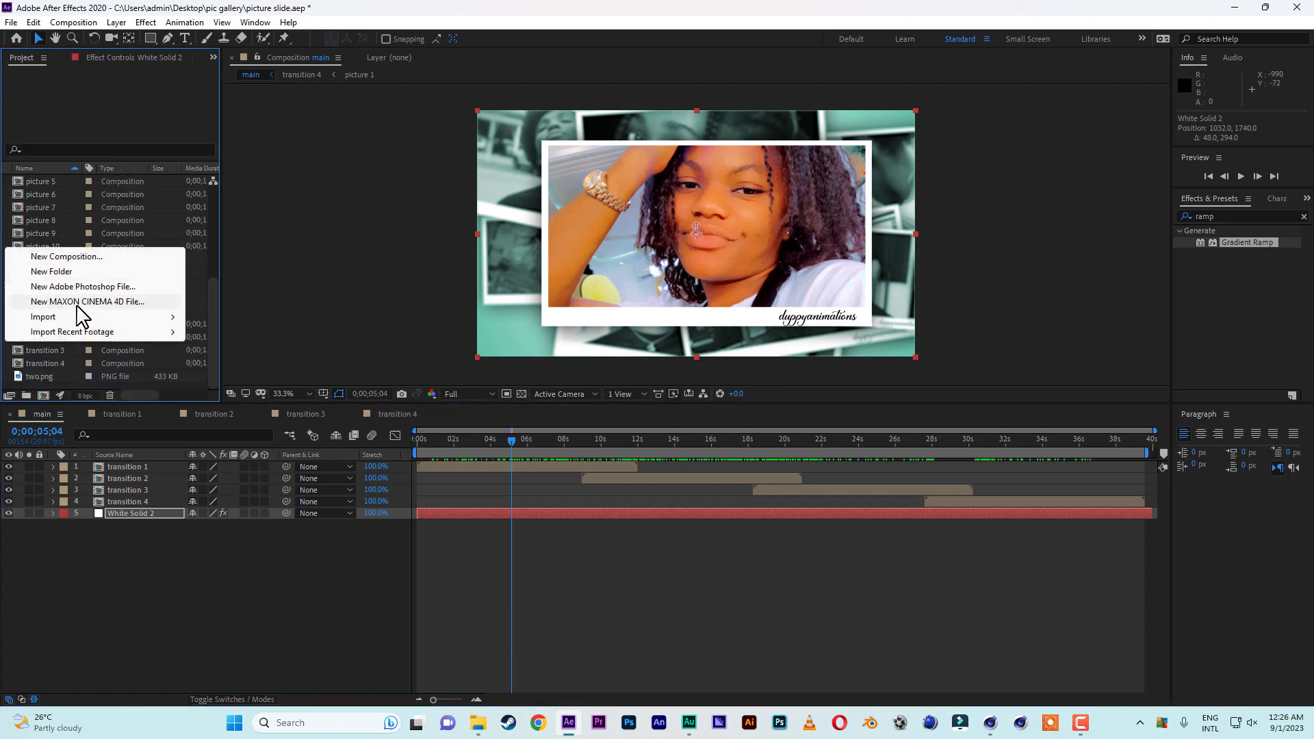
mouse_move(82, 321)
left_click(252, 318)
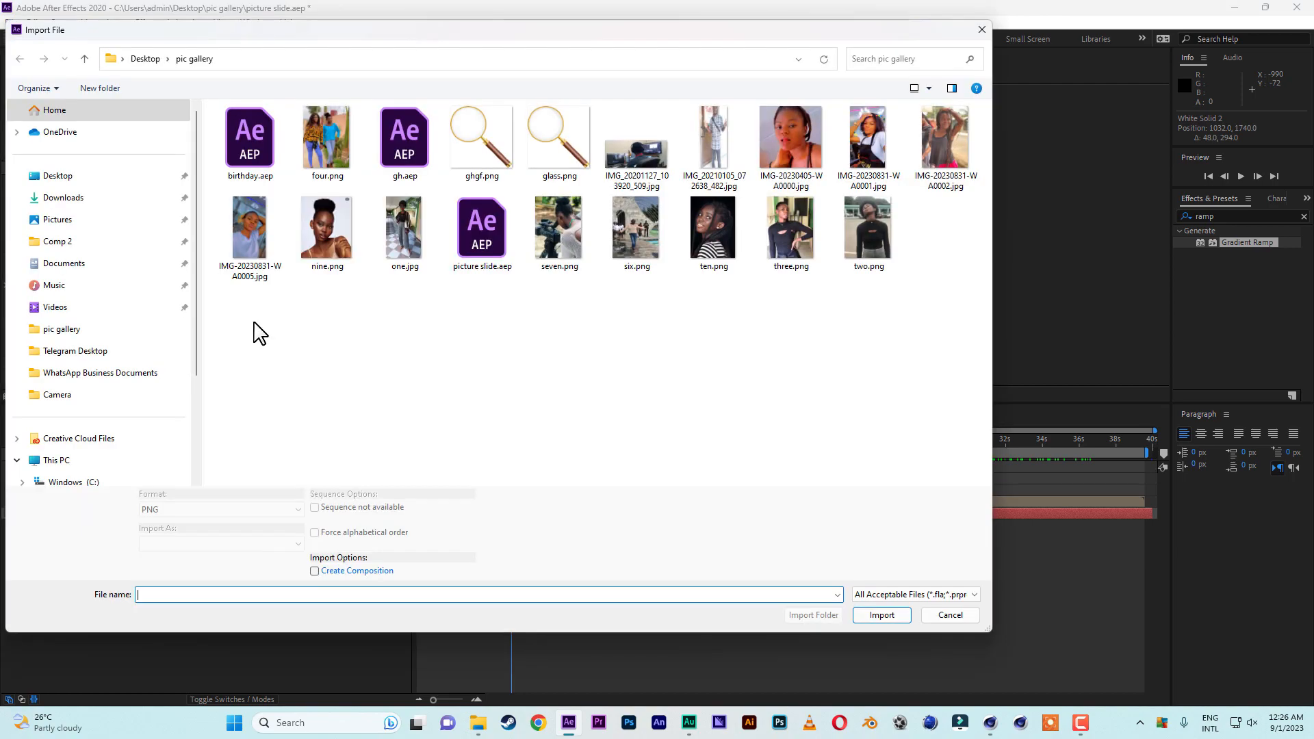
left_click(559, 141)
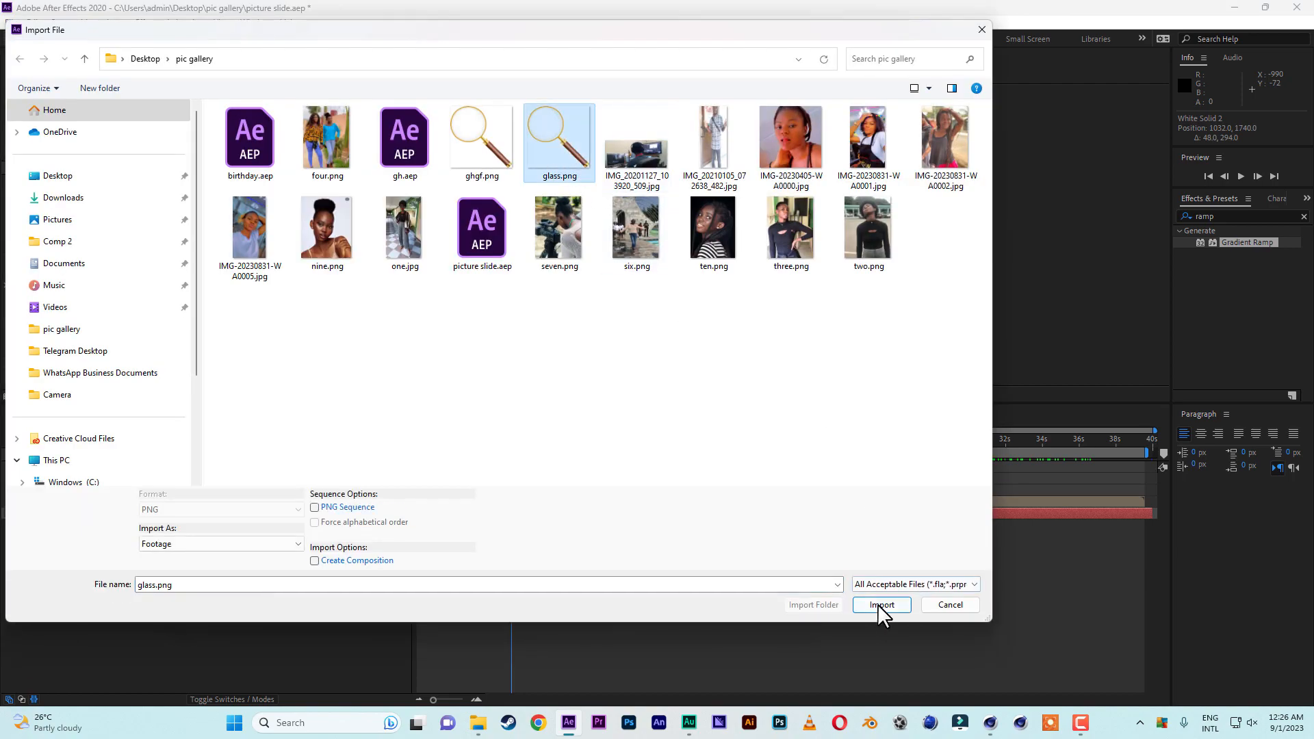
left_click(880, 613)
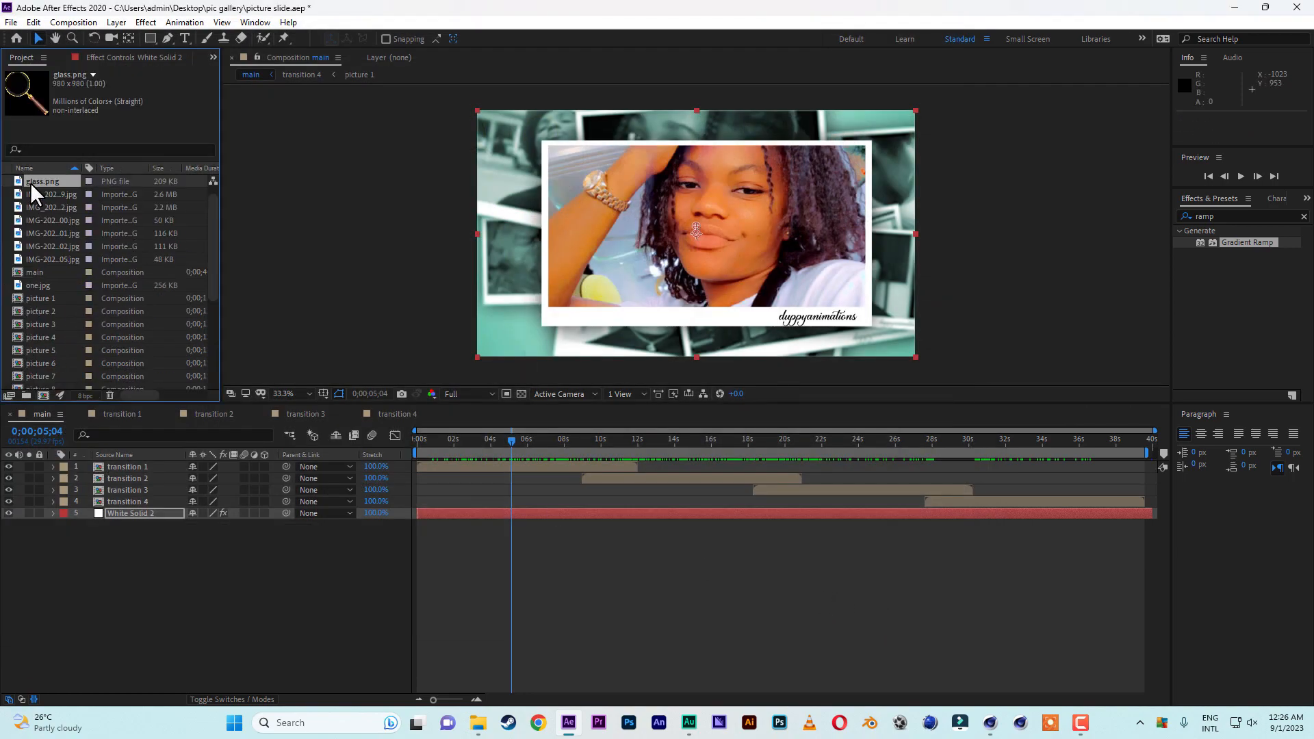
left_click_drag(32, 182, 110, 464)
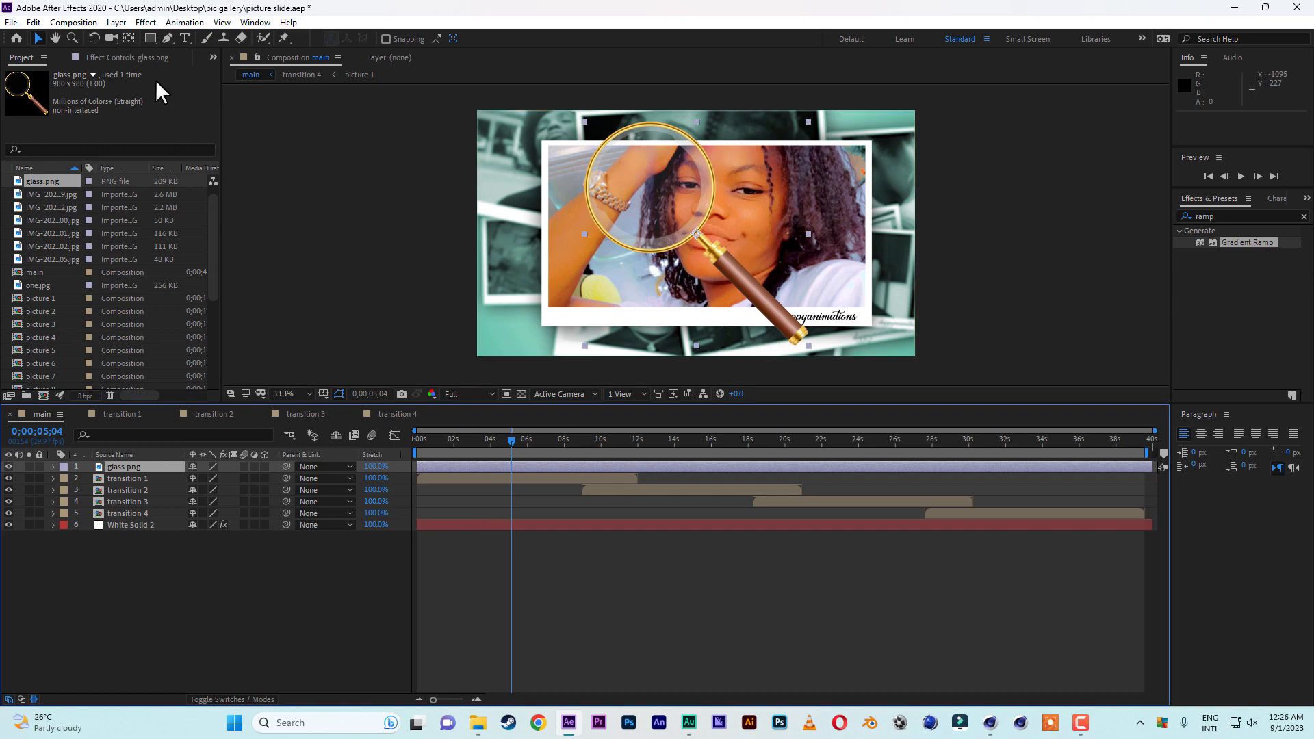
Move the anchor point of the magnifying glass layer to the end of its handle.
left_click(129, 37)
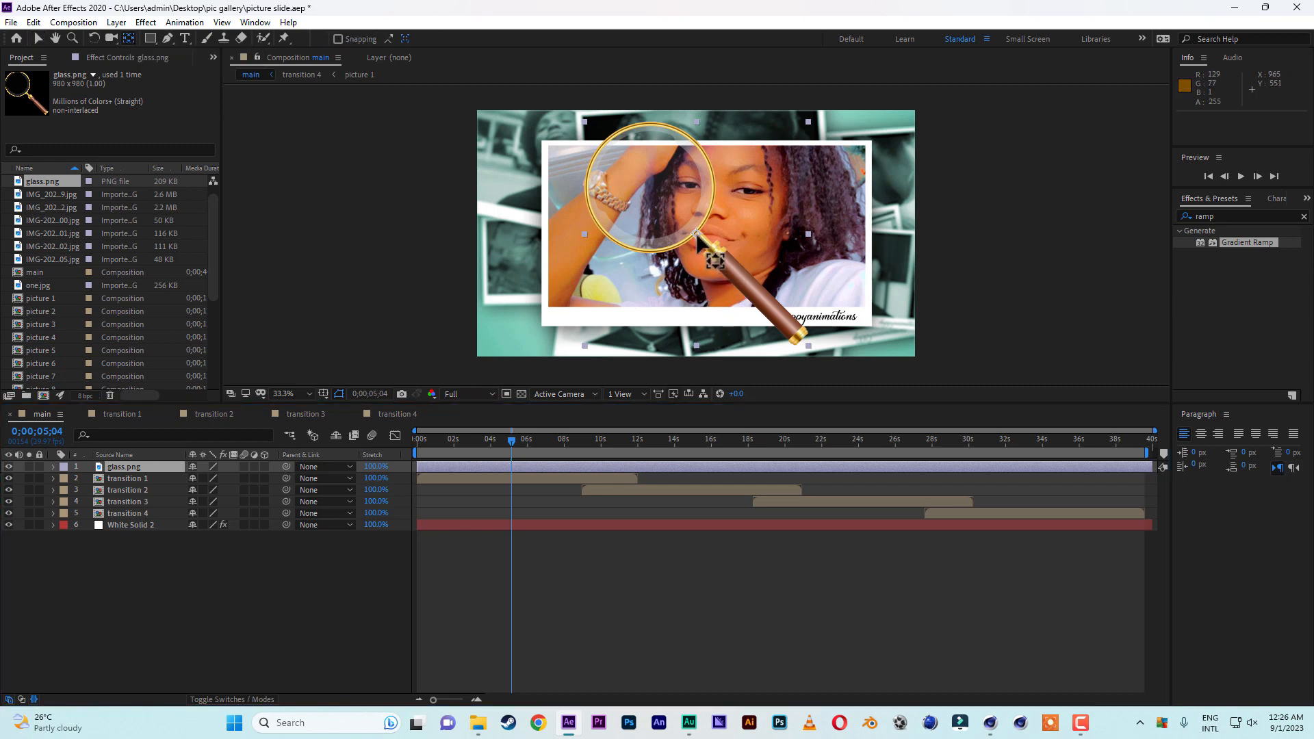
left_click_drag(716, 252, 801, 342)
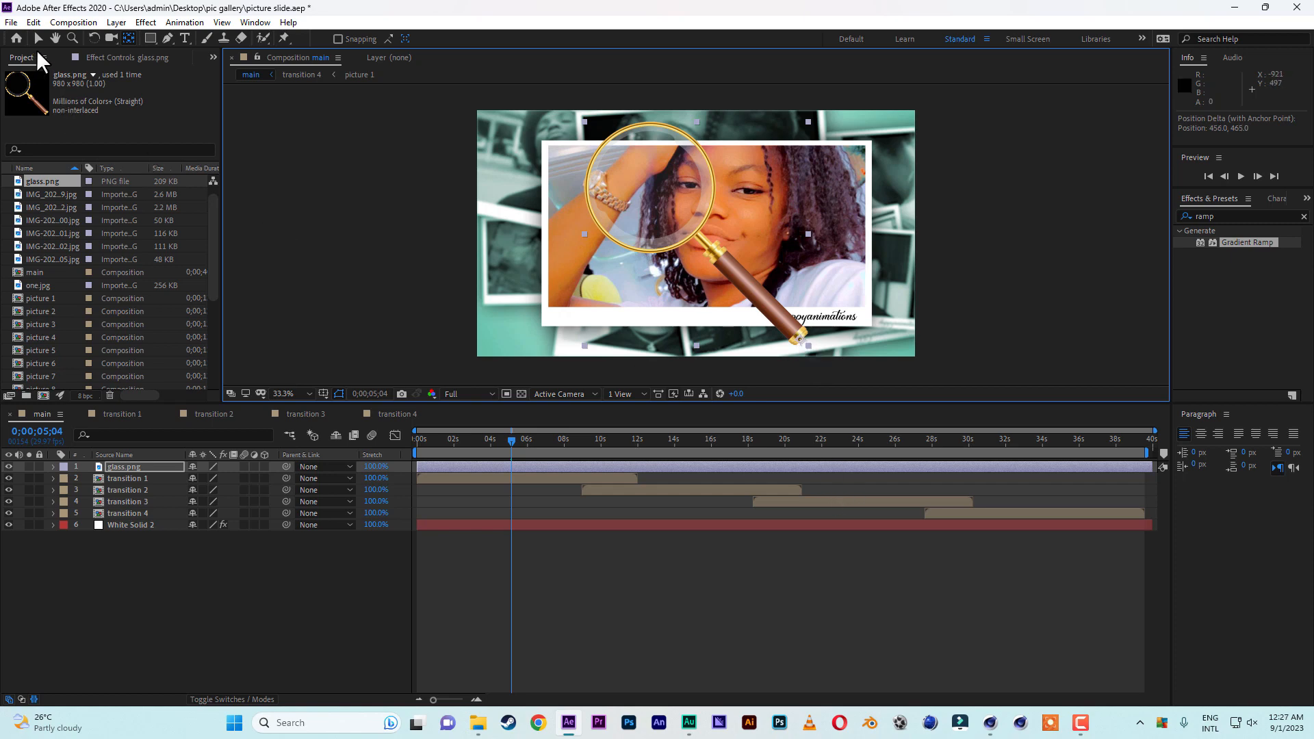
left_click(38, 39)
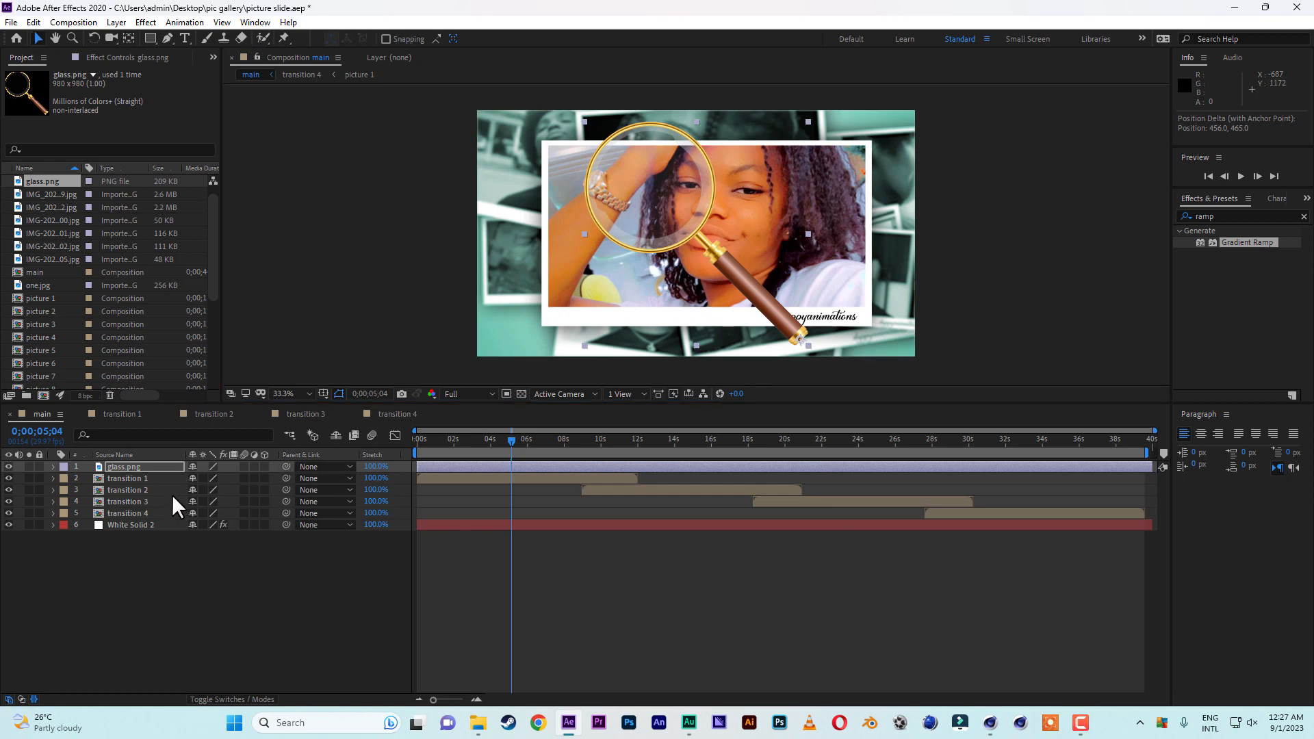
Scale the magnifying glass to about 247% and move it so its anchor lies beyond the frame's lower-right corner at about 2724, 1968.
key("s")
left_click_drag(235, 479, 320, 480)
left_click_drag(715, 220, 984, 433)
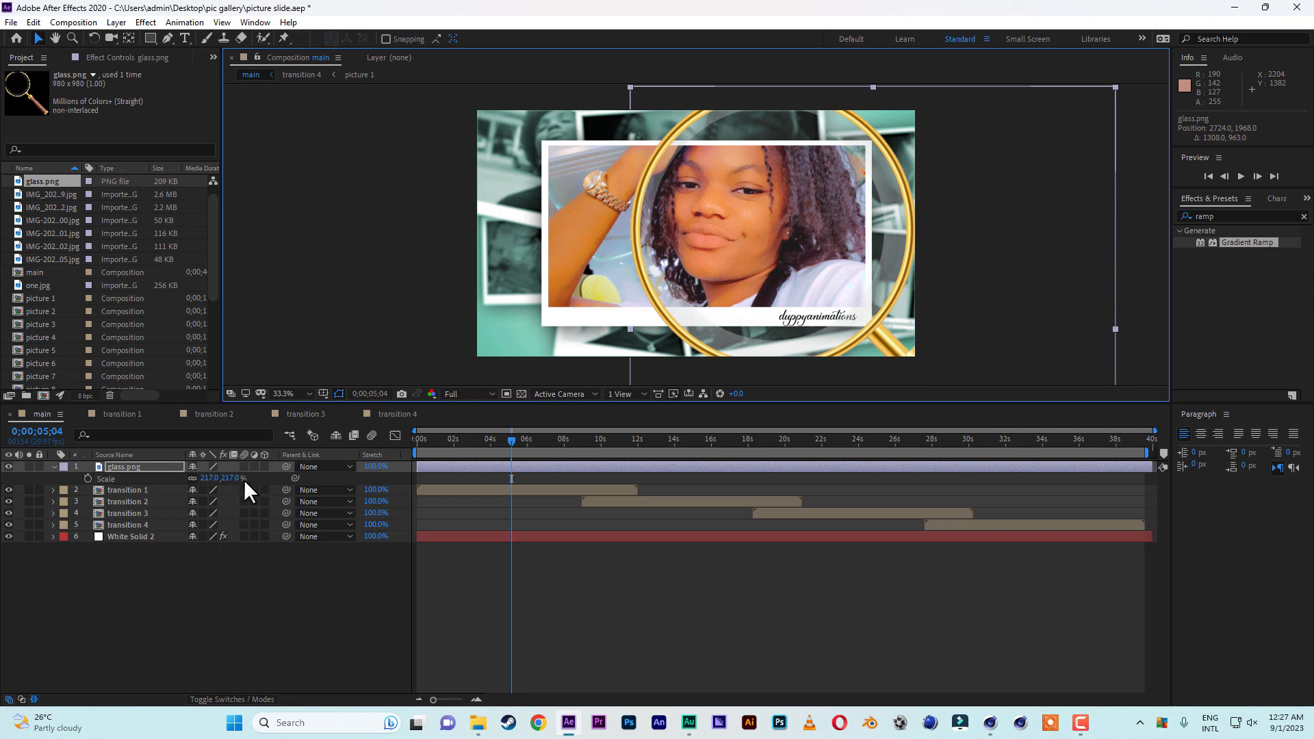
left_click_drag(234, 479, 258, 480)
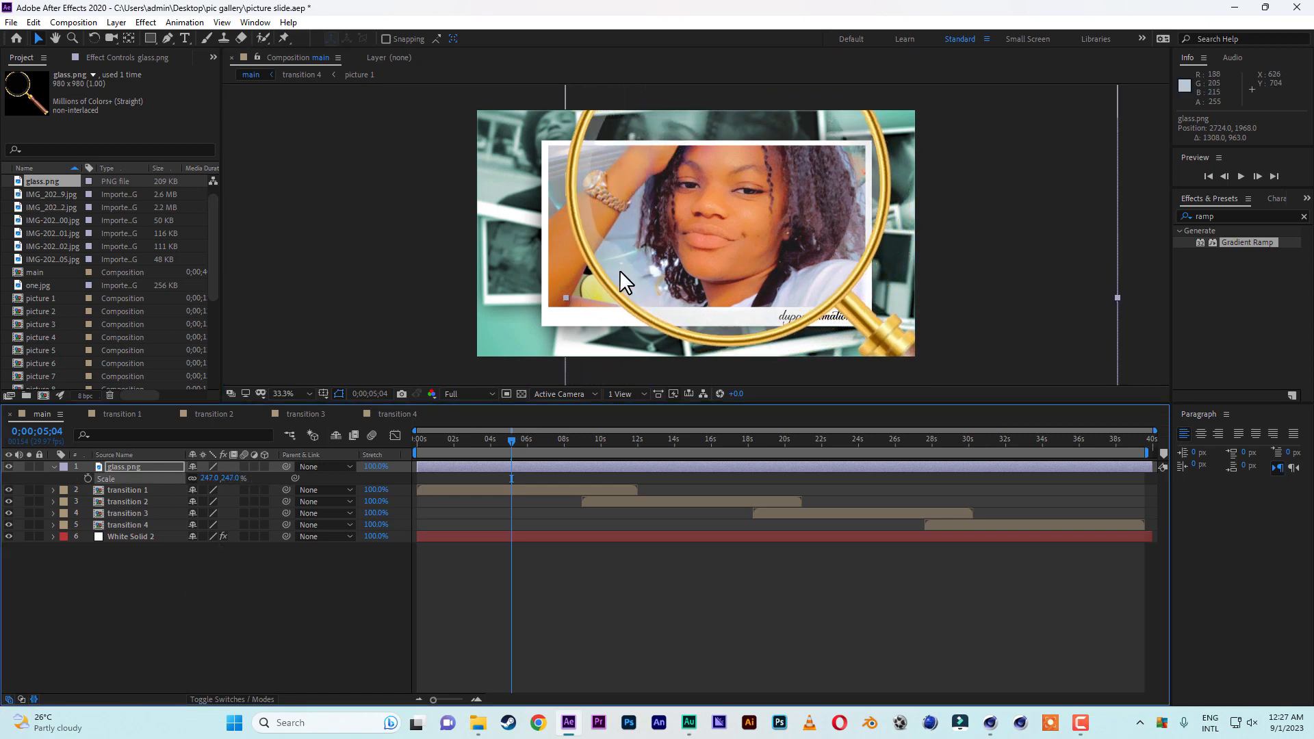
Rotate the magnifying glass layer to about -12° around its handle end.
key("comma")
key("comma")
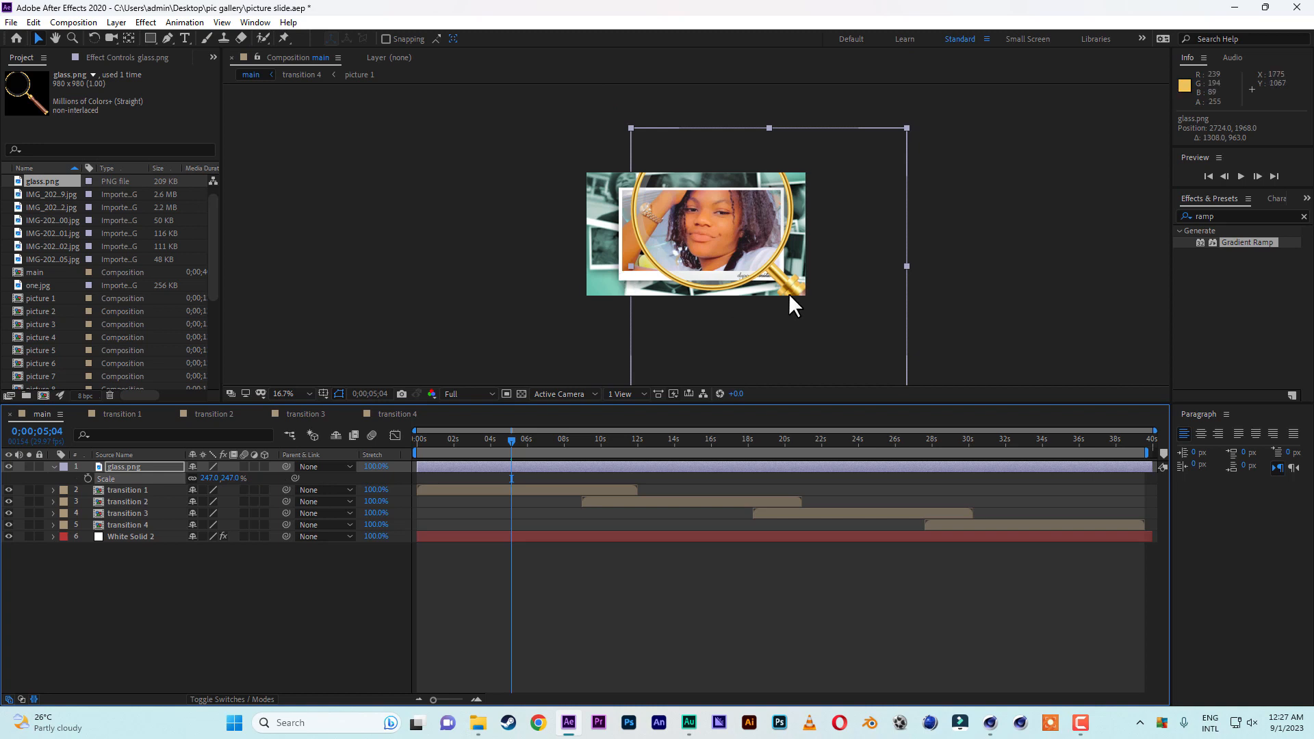
key("r")
left_click_drag(216, 479, 204, 480)
key("period")
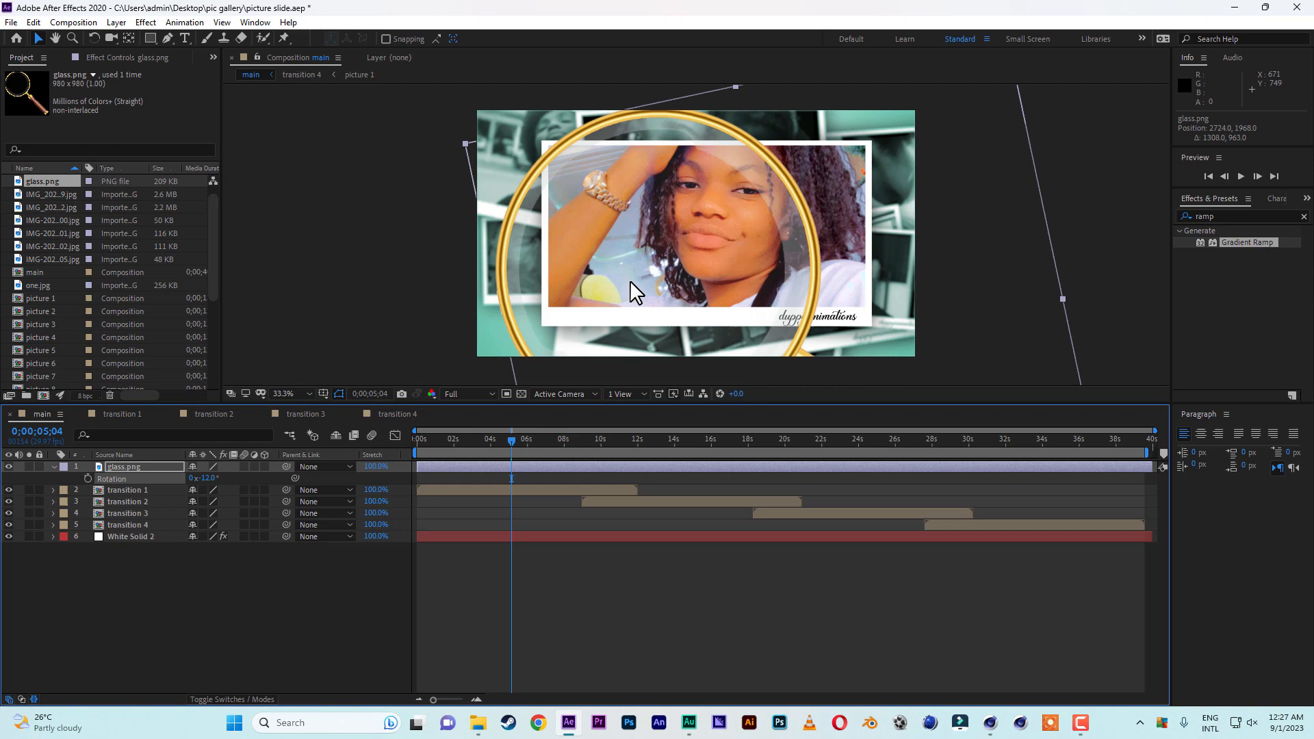
Rotate the magnifying glass layer to -47° at 0;00;00;28 and start its rotation animation with a keyframe there.
left_click(433, 442)
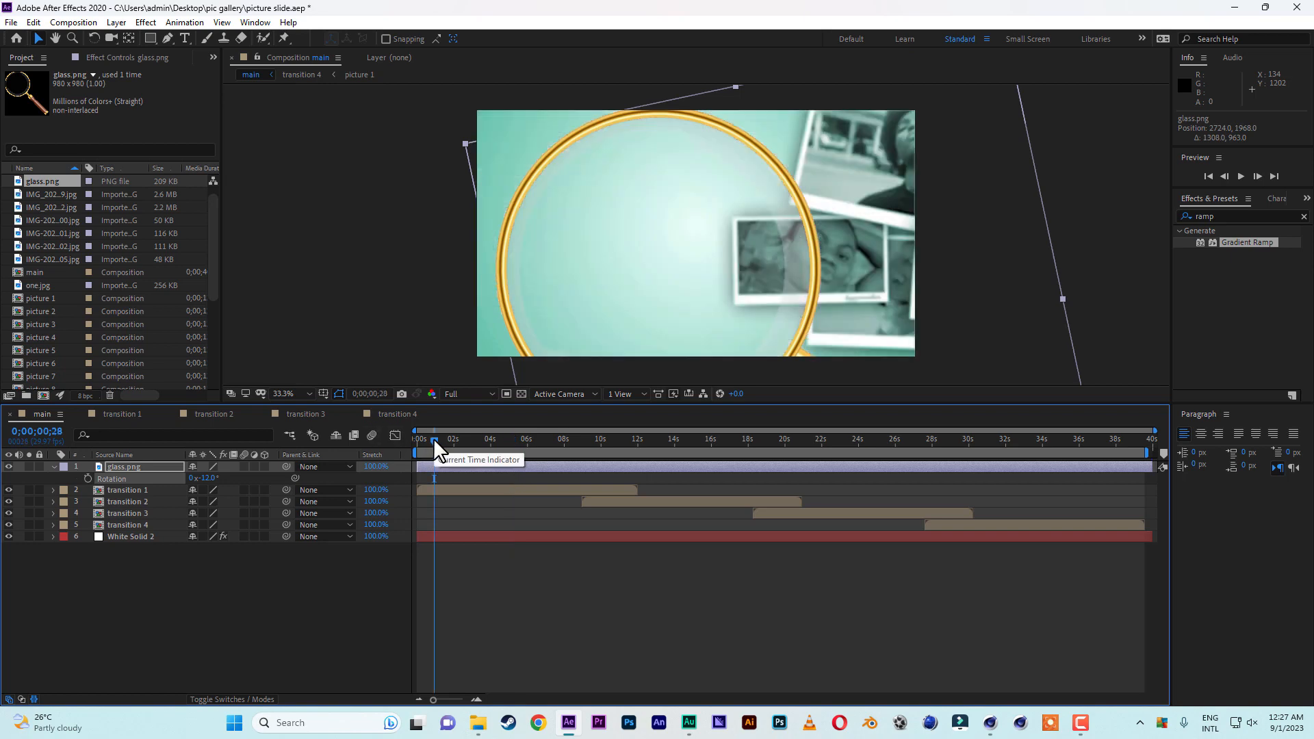
left_click(208, 479)
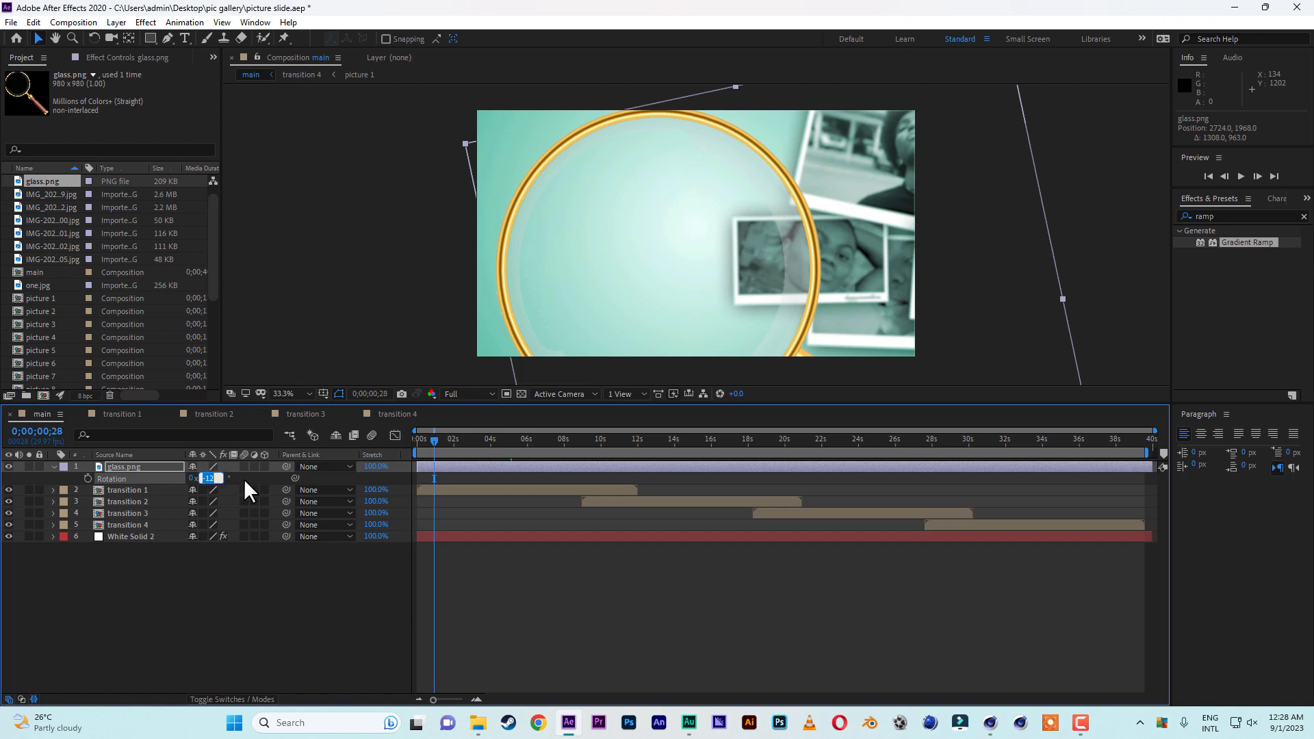
left_click(244, 479)
left_click_drag(212, 478, 187, 479)
left_click(88, 478)
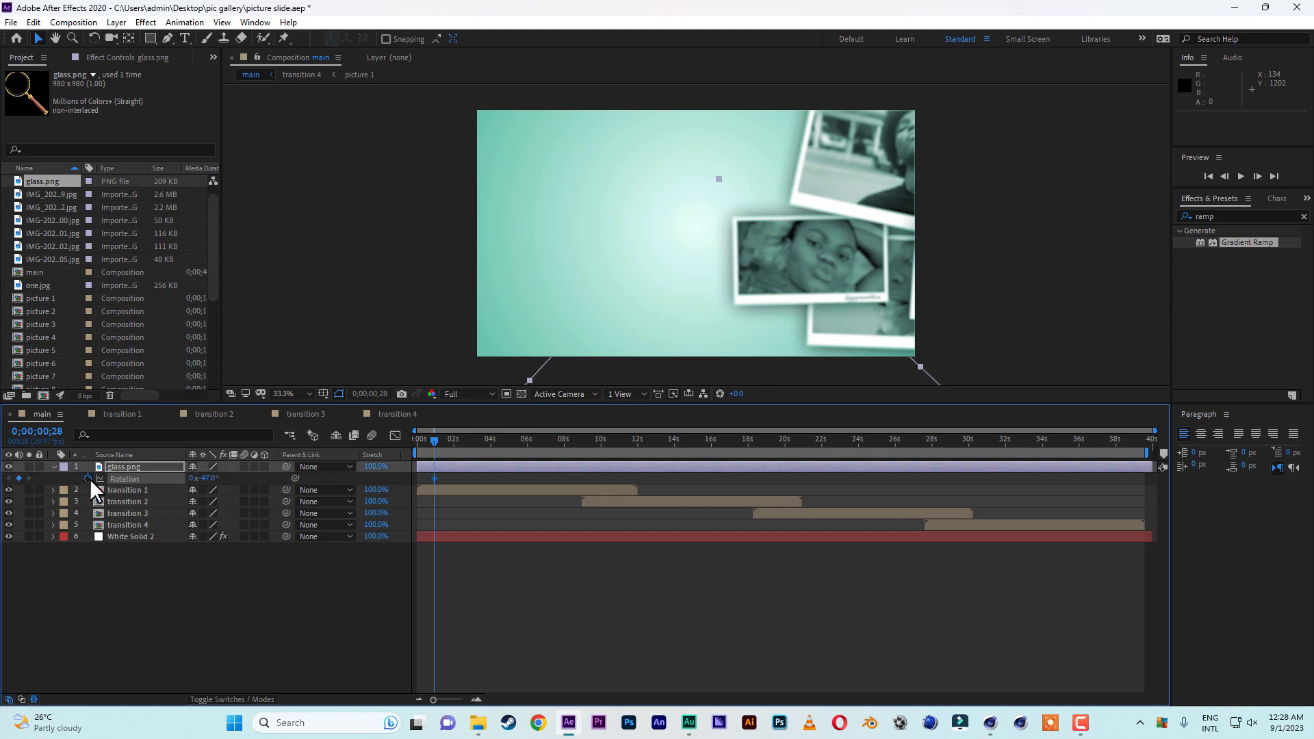
Keyframe the magnifying glass rotation at -17° at 0;00;02;06 and at +4° at 0;00;08;29.
left_click_drag(1149, 430, 610, 440)
left_click_drag(208, 479, 229, 478)
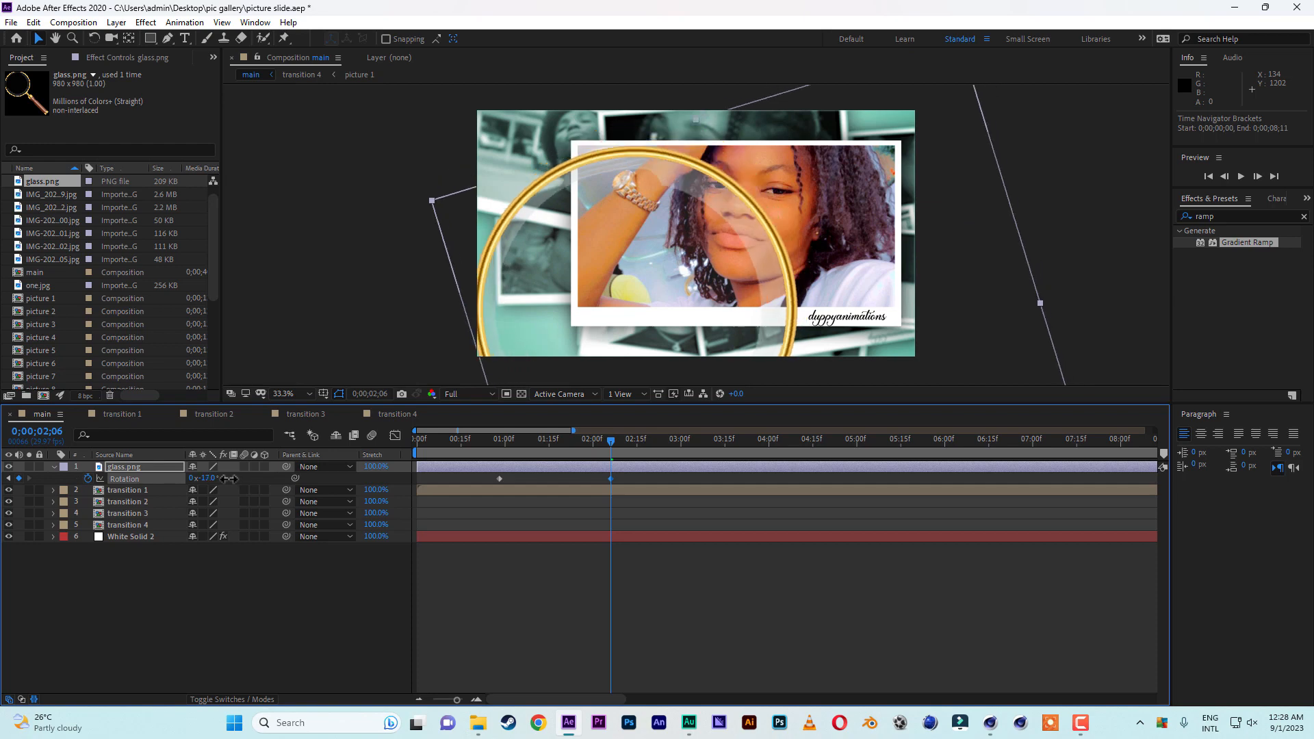
left_click_drag(495, 442, 961, 443)
left_click_drag(572, 430, 641, 432)
left_click_drag(795, 441, 958, 439)
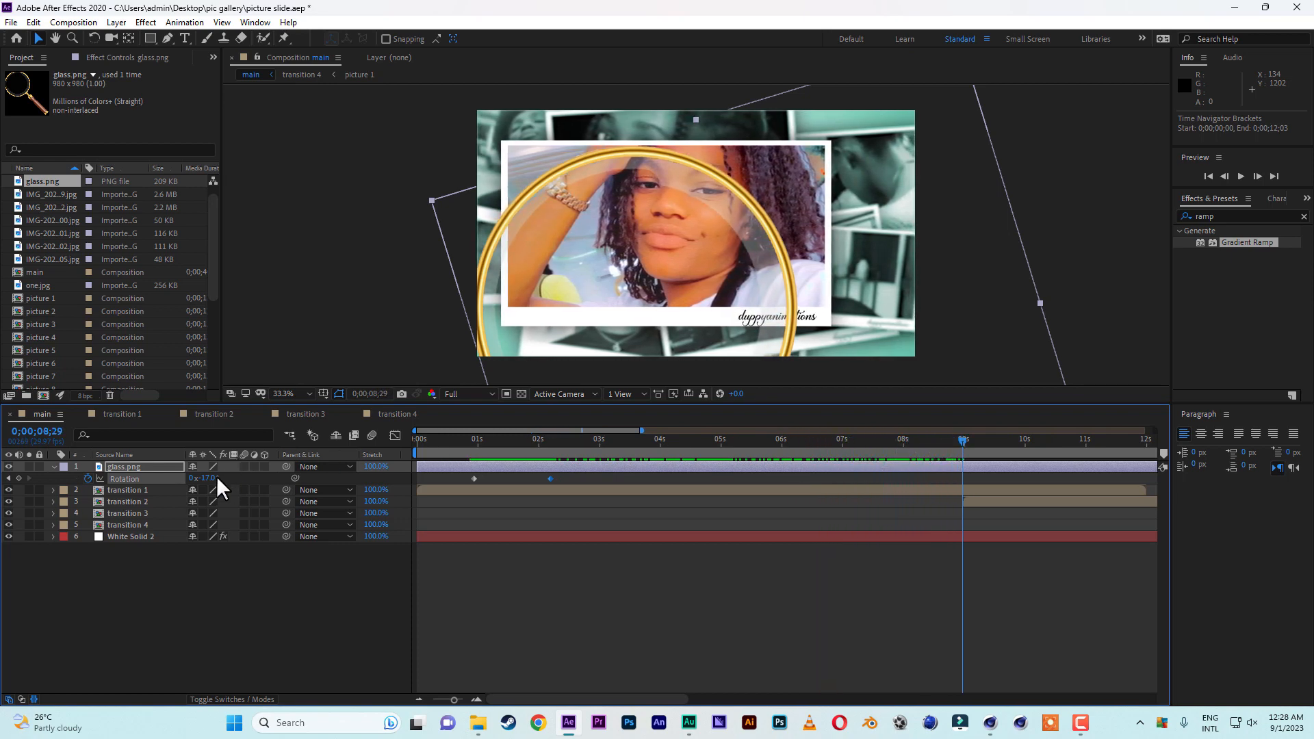
left_click_drag(205, 478, 221, 477)
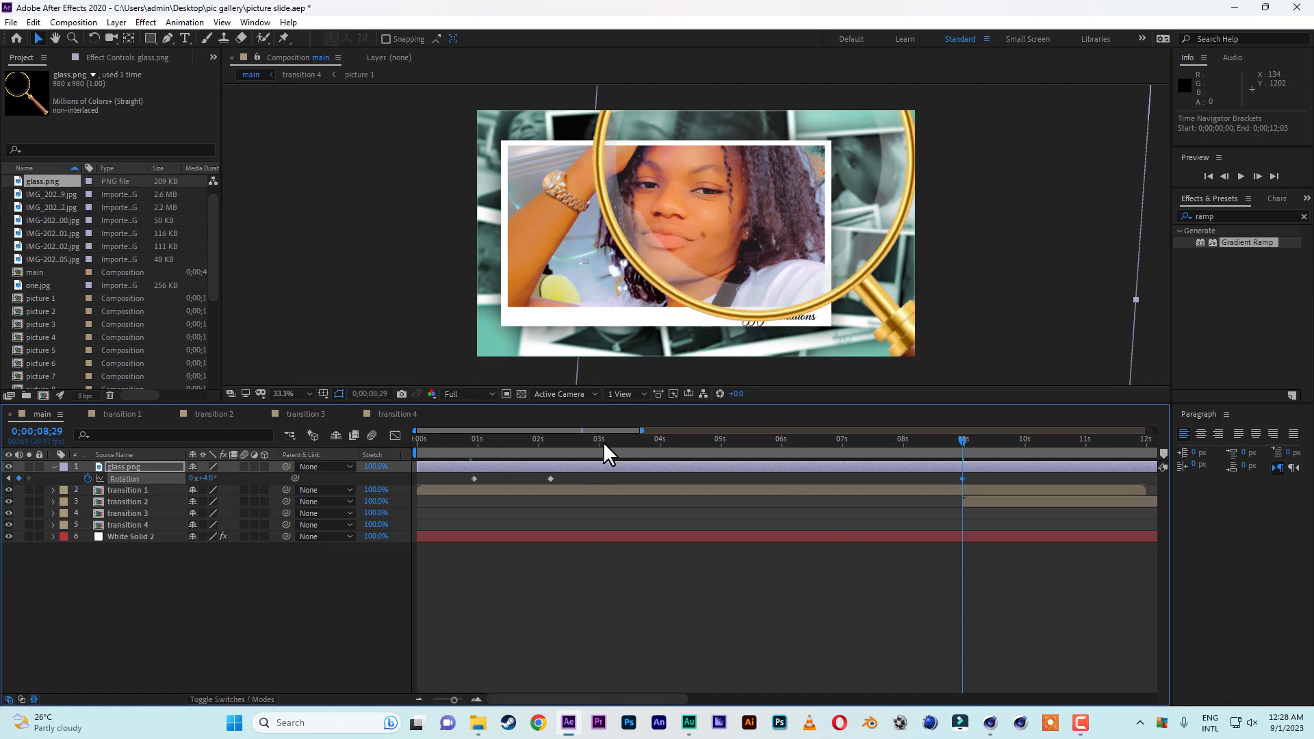
Swing the magnifying glass out of frame with a +47° rotation keyframe at 0;00;09;19, then shift that keyframe to 0;00;10;02.
left_click_drag(645, 432, 703, 432)
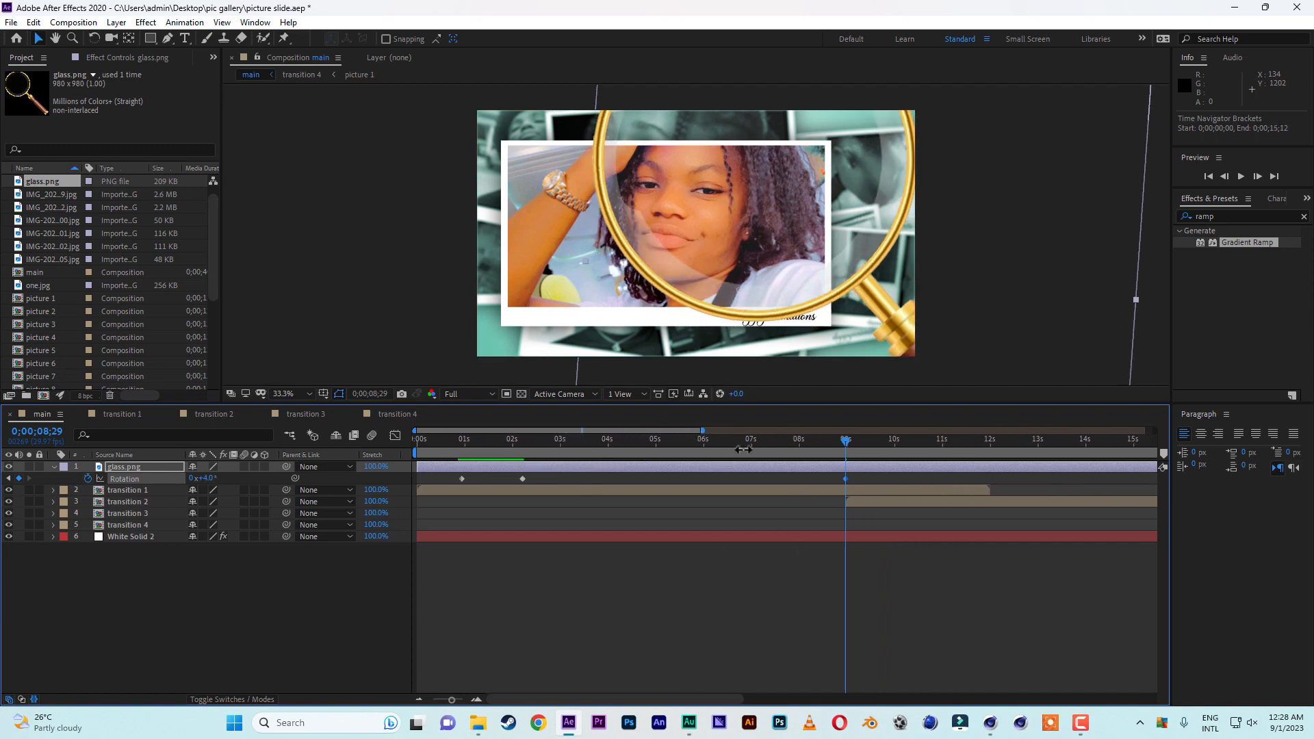
left_click_drag(846, 439, 878, 442)
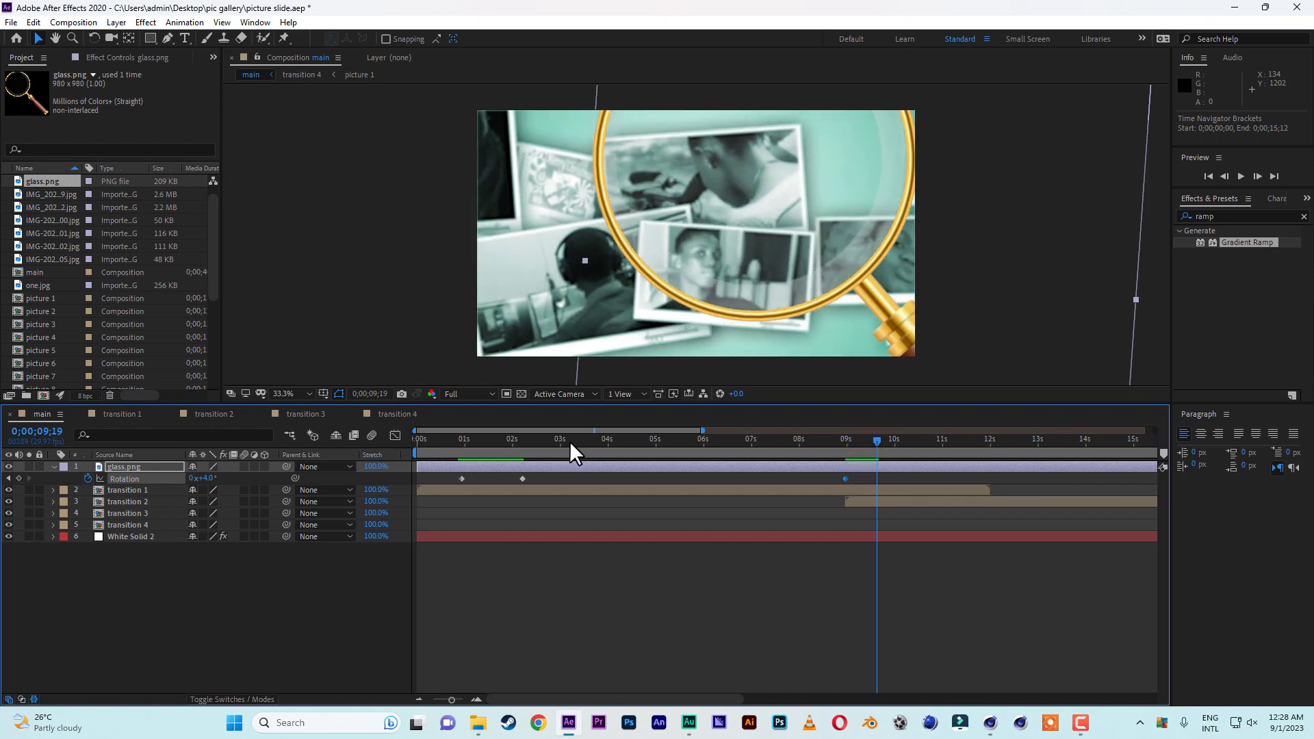
left_click_drag(208, 478, 239, 480)
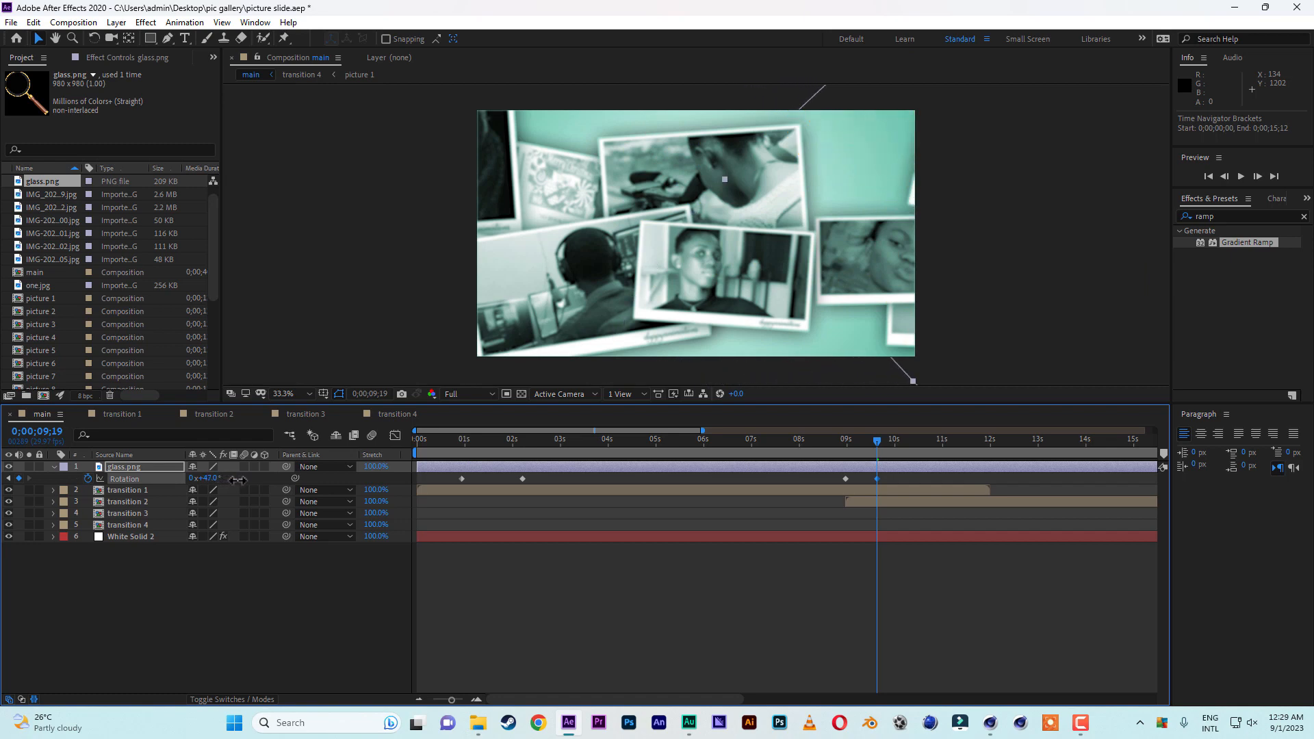
left_click_drag(879, 443, 897, 478)
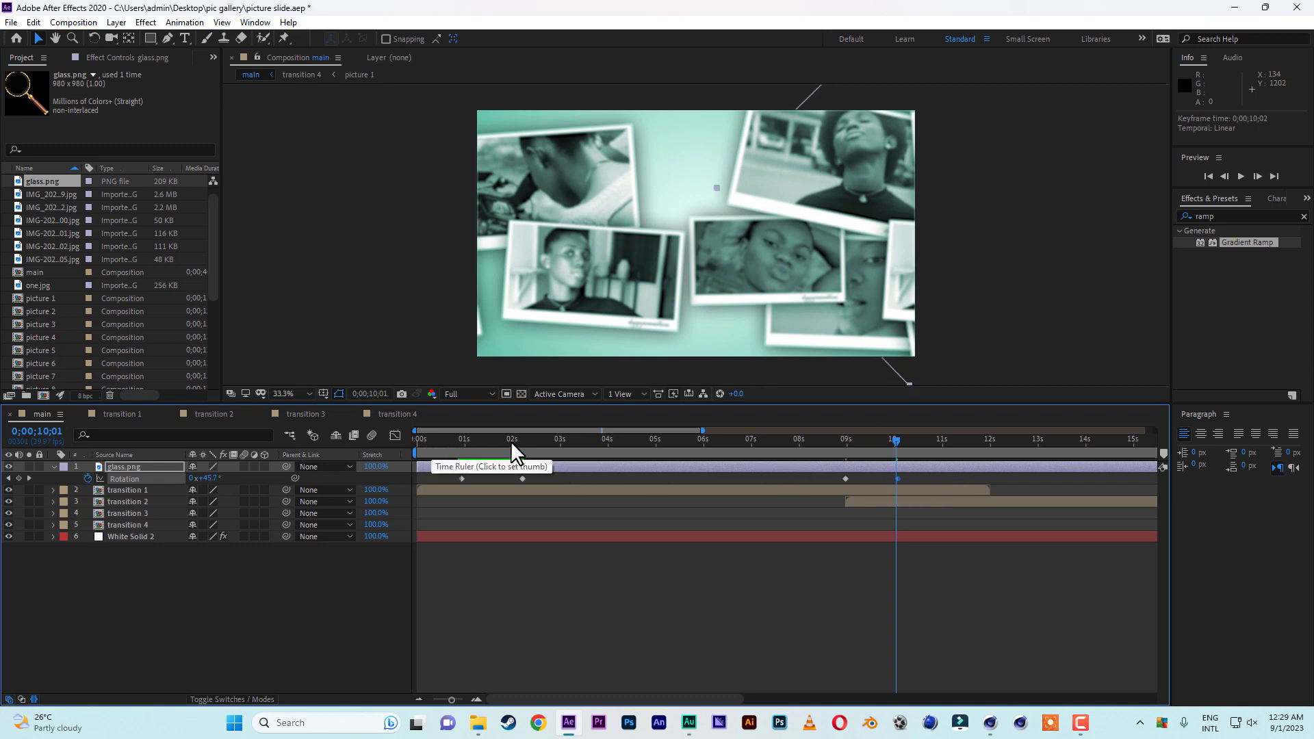
Hold the +47° rotation with a keyframe at 0;00;10;12 and bring the magnifying glass back to +10° at 0;00;11;28.
left_click_drag(661, 443, 913, 442)
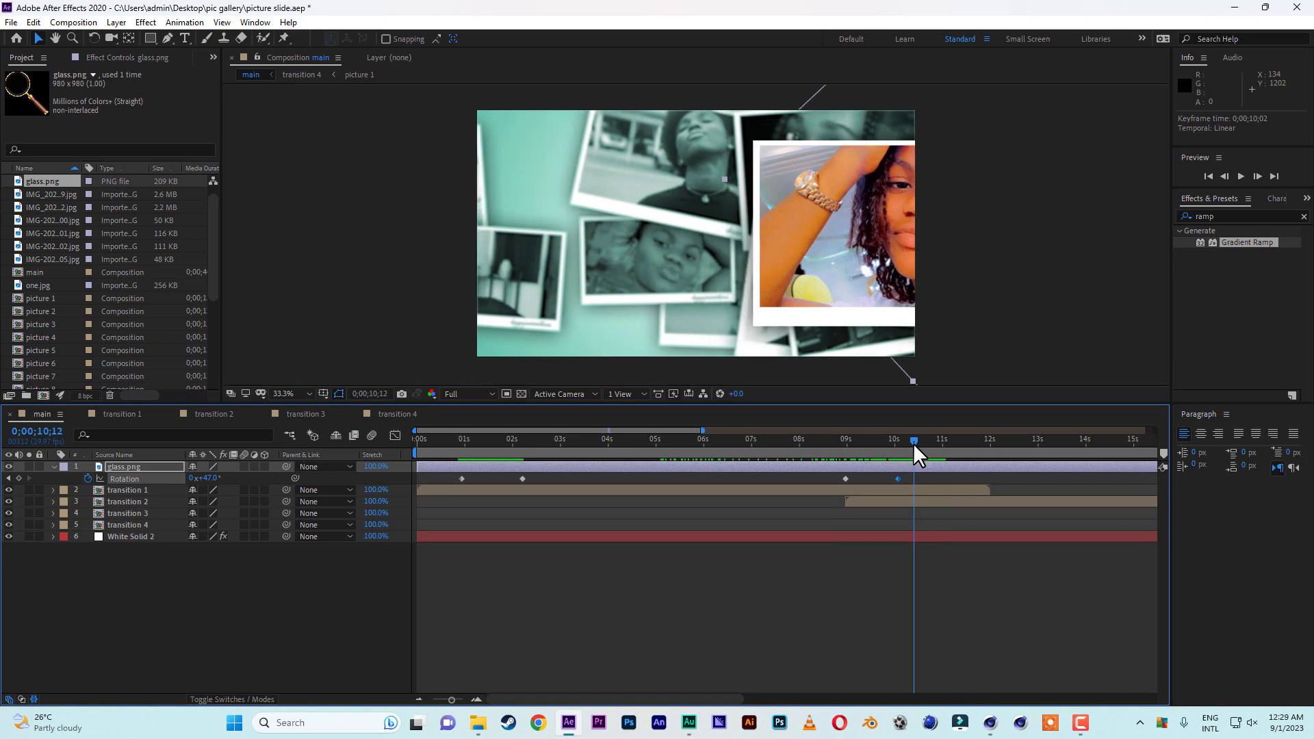
left_click(19, 478)
left_click_drag(915, 442, 987, 451)
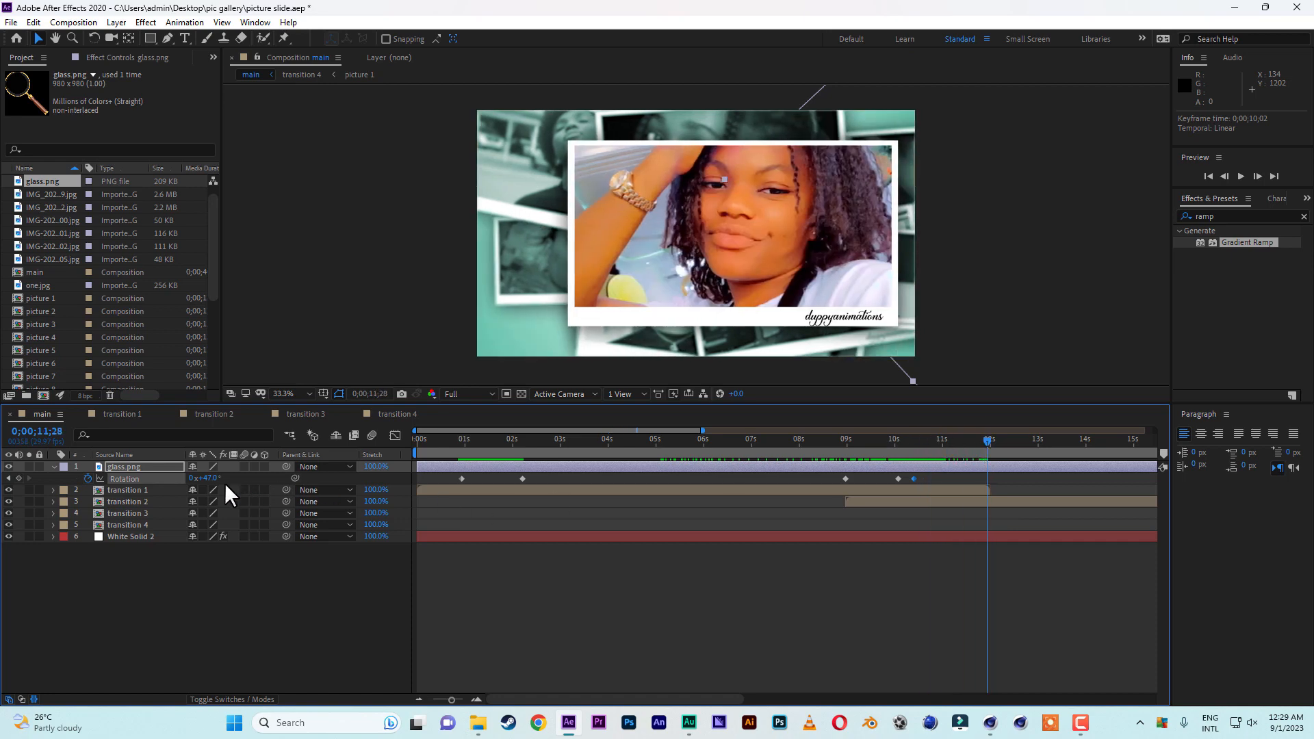
mouse_move(206, 478)
left_mouse_down()
mouse_move(228, 479)
mouse_move(183, 479)
left_mouse_up()
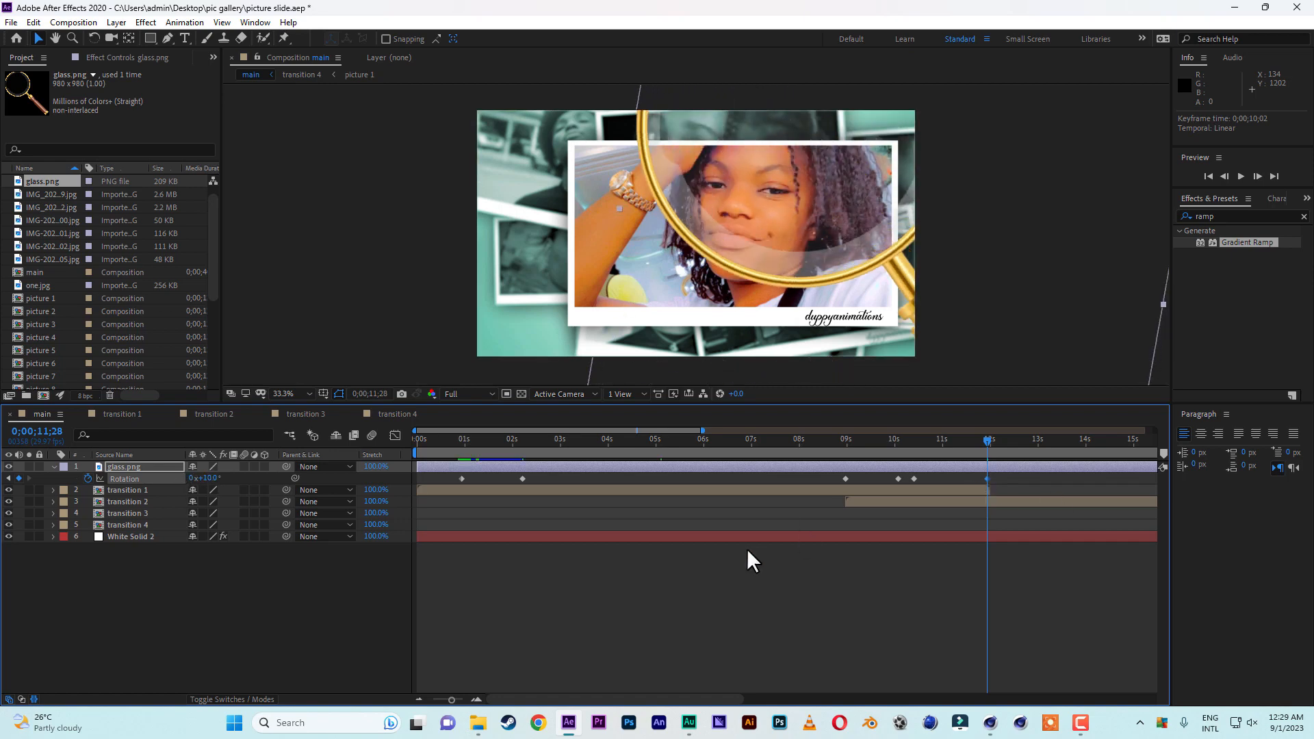
Set the magnifying glass rotation to -15° at 0;00;17;20, just before transition 3 starts.
left_click_drag(588, 430, 735, 431)
left_click(908, 441)
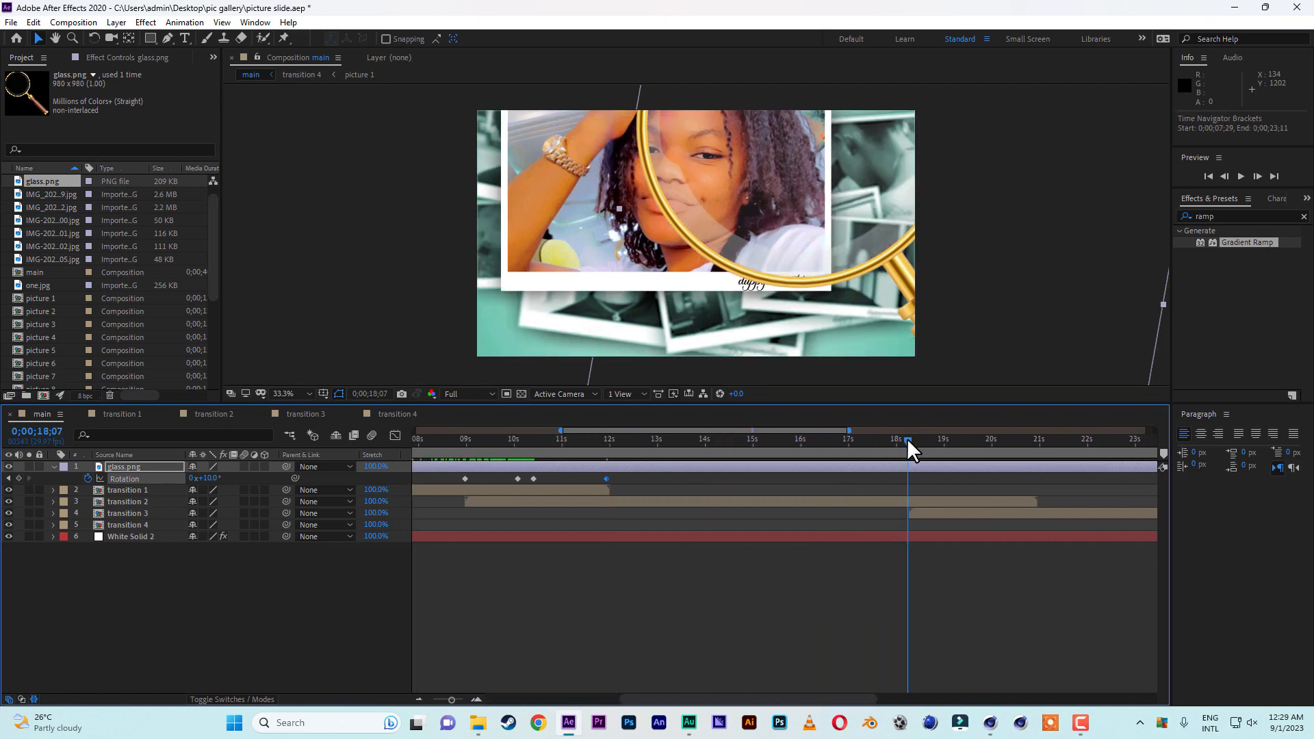
left_click_drag(906, 438, 880, 442)
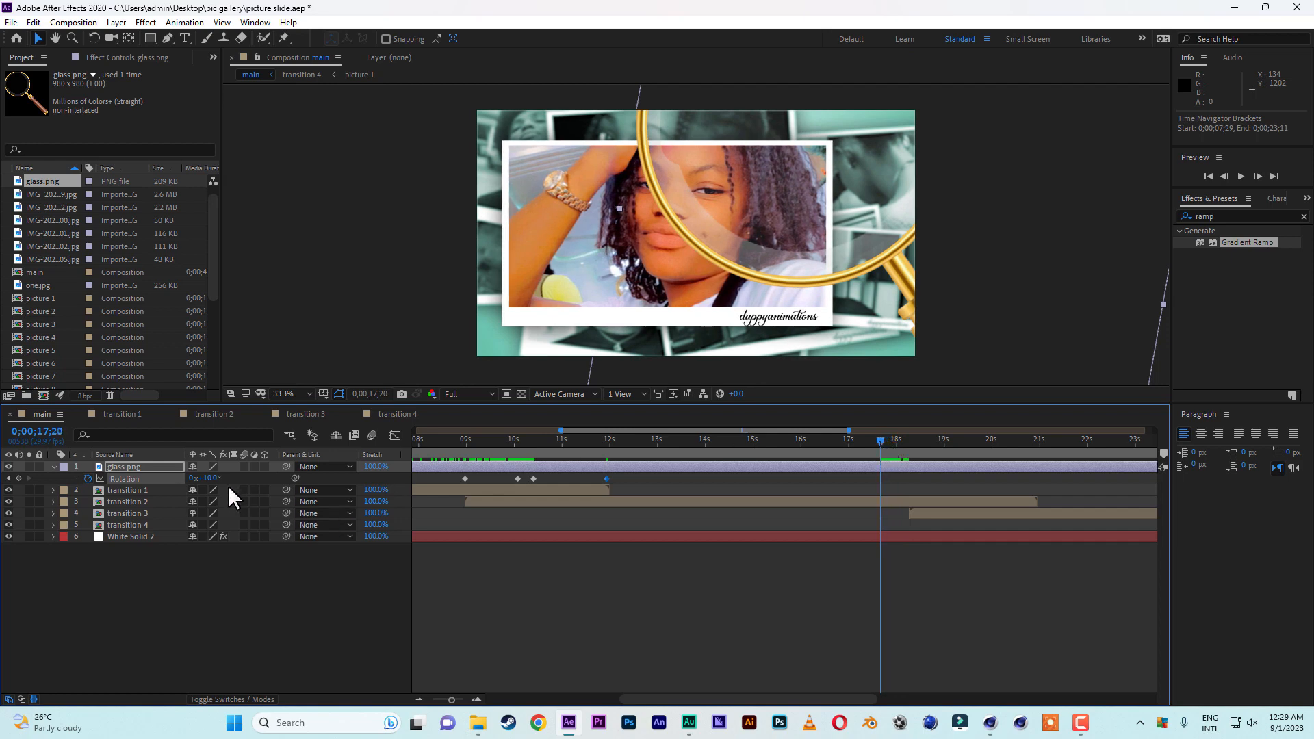
left_click_drag(209, 479, 196, 479)
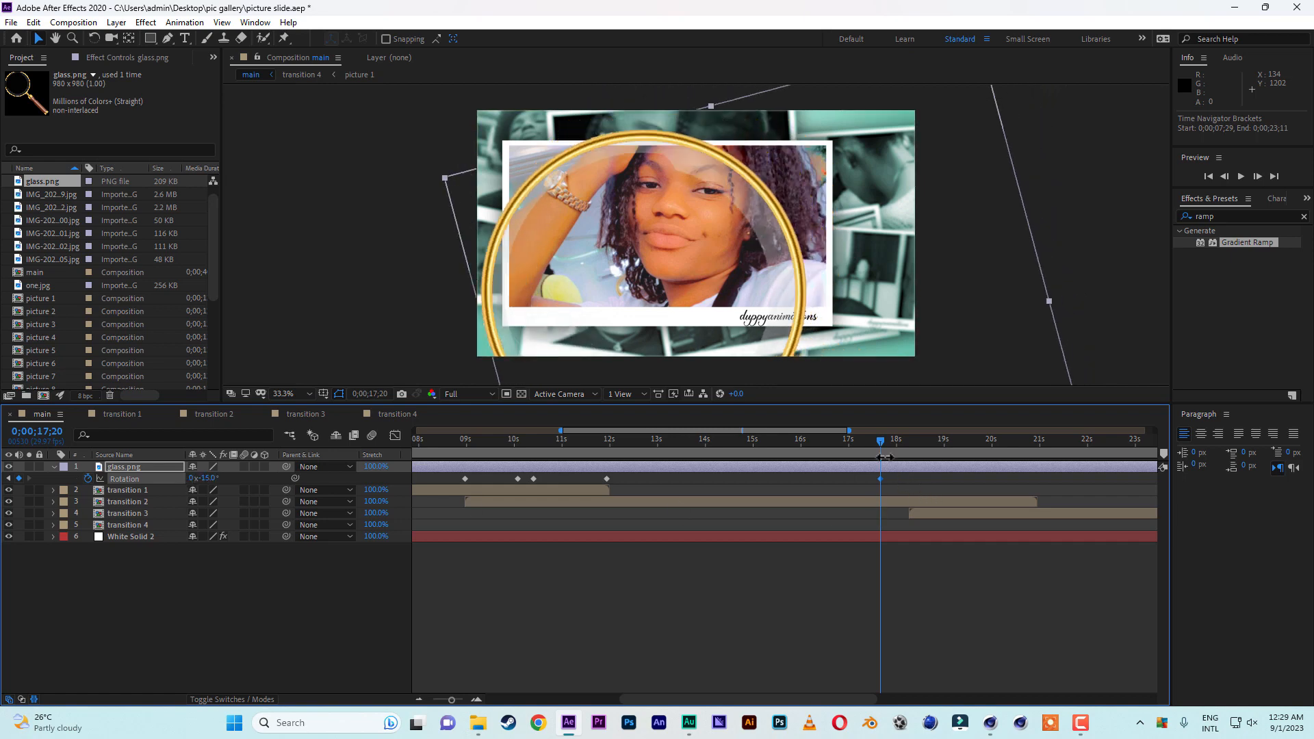
Set the magnifying glass rotation to -42° at 0;00;18;14 and shift that keyframe to 0;00;18;26.
left_click_drag(881, 443, 918, 442)
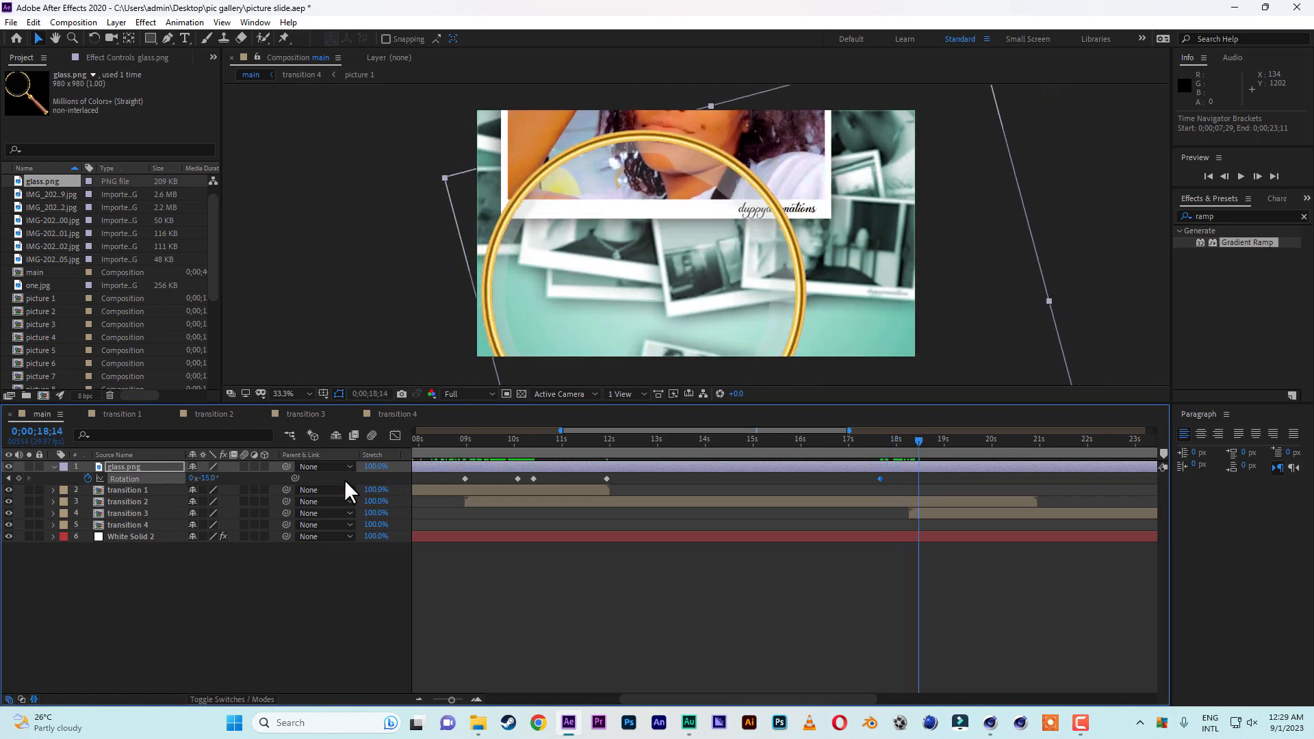
left_click_drag(209, 479, 193, 480)
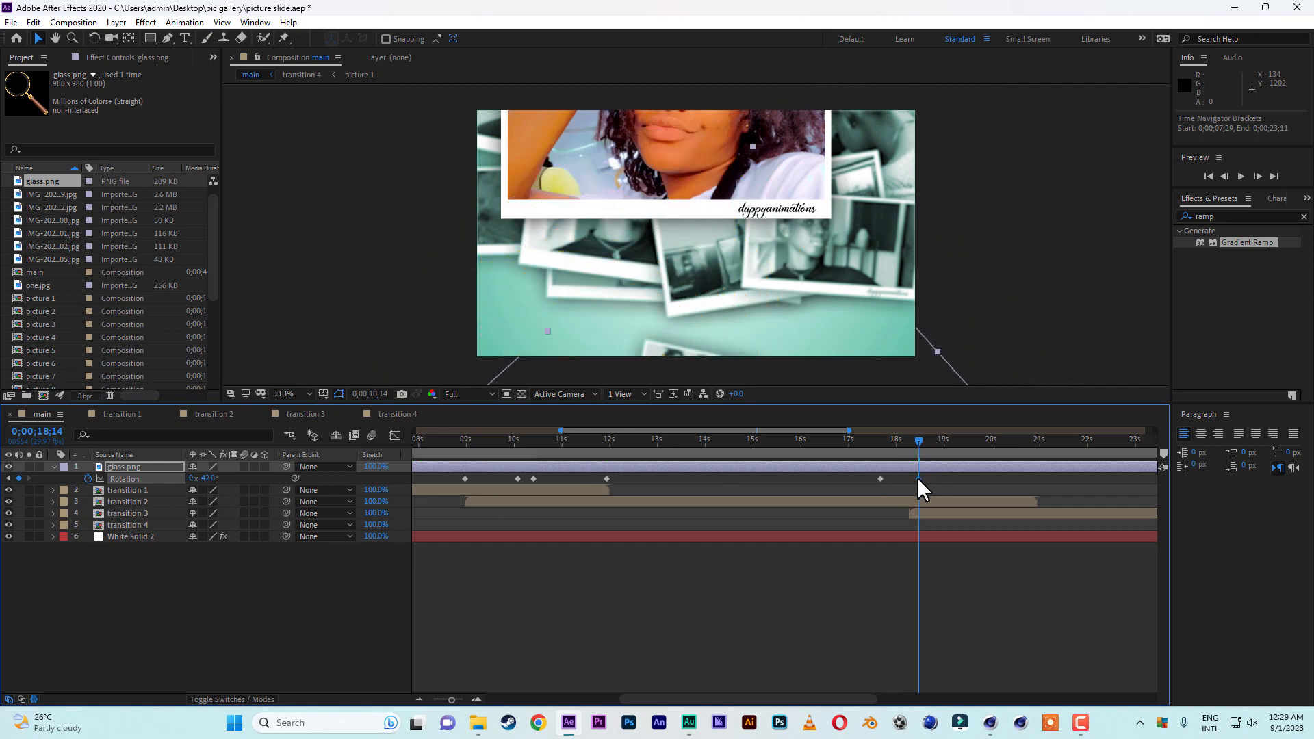
left_click_drag(918, 478, 938, 479)
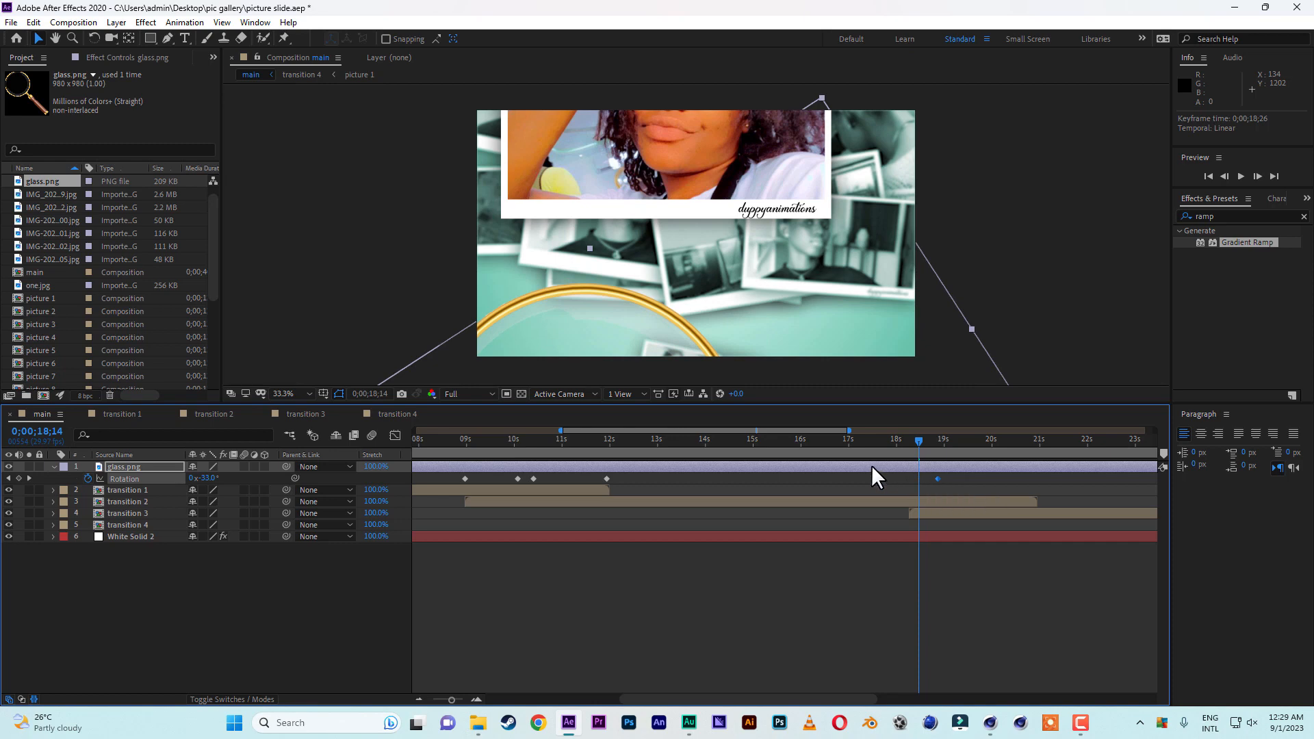
Shift the pair of rotation keyframes near 9 and 10 seconds earlier, the first one to 0;00;08;22, and save the project.
left_click_drag(861, 438, 579, 442)
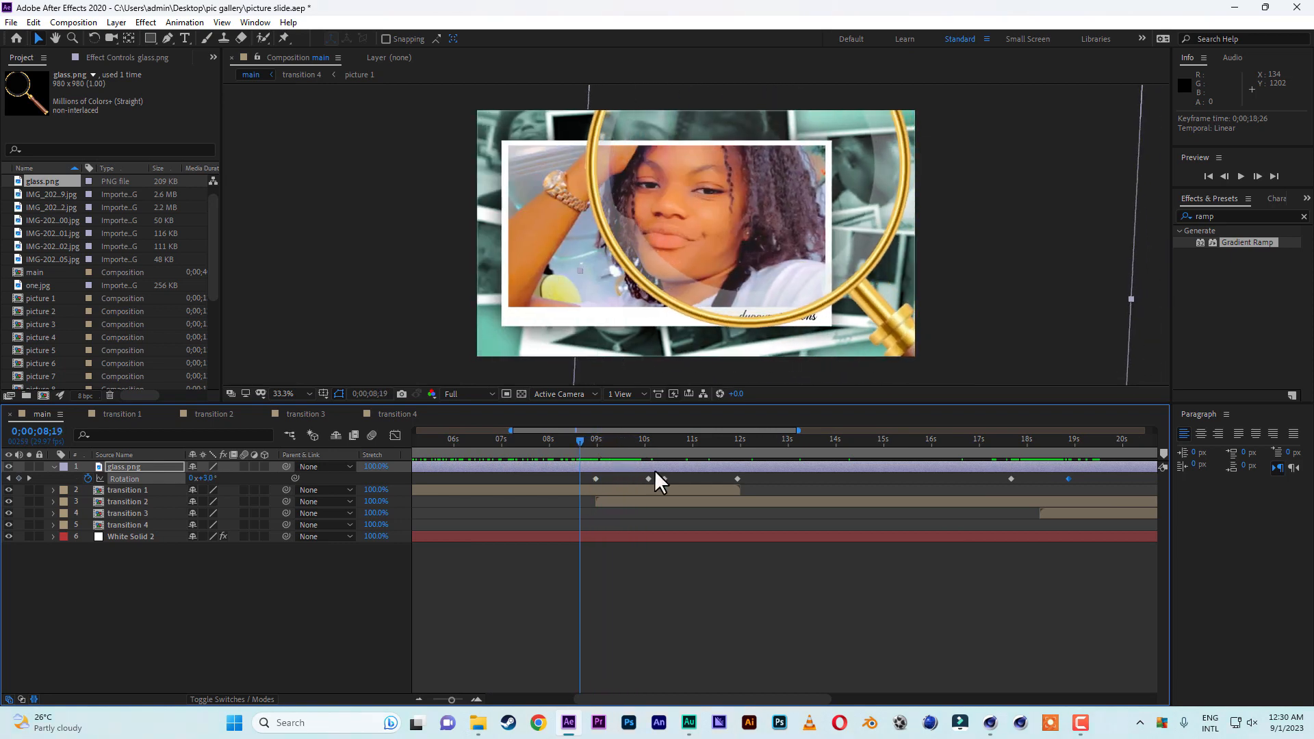
left_click_drag(652, 475, 926, 465)
left_click(567, 448)
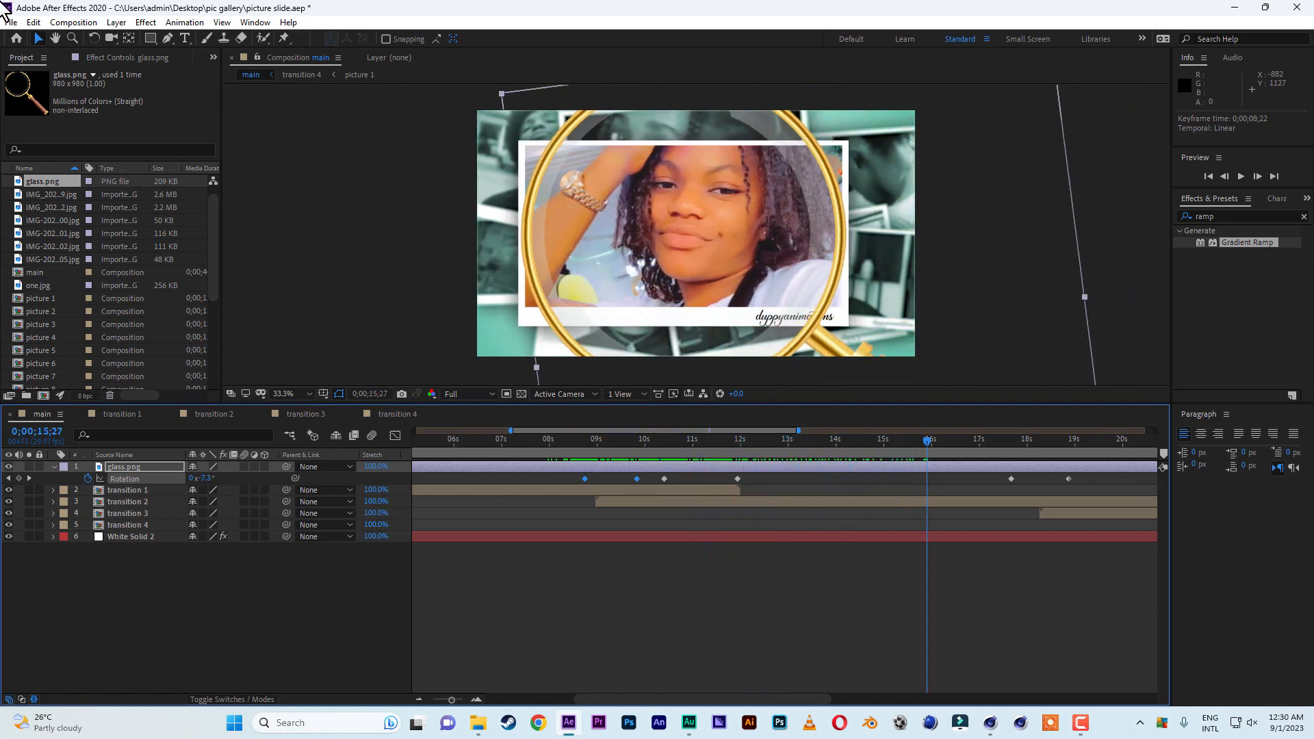
left_click(11, 22)
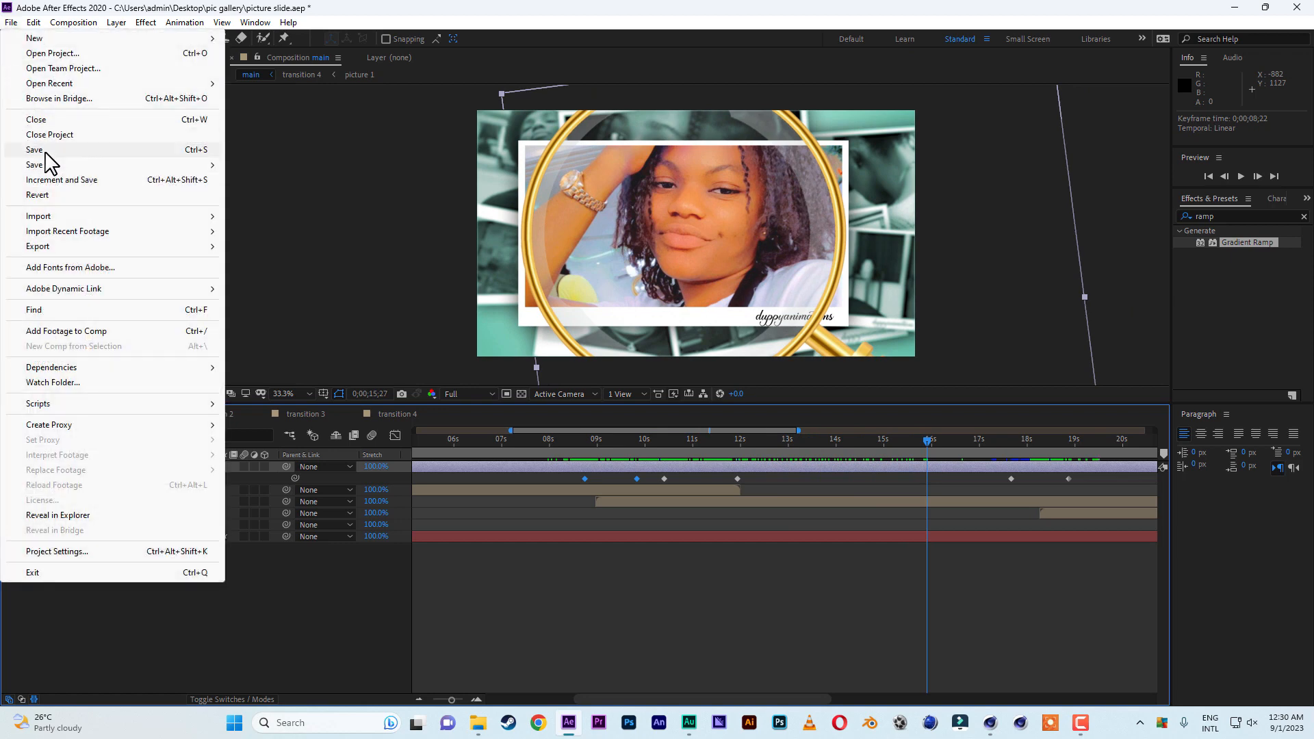
left_click(42, 151)
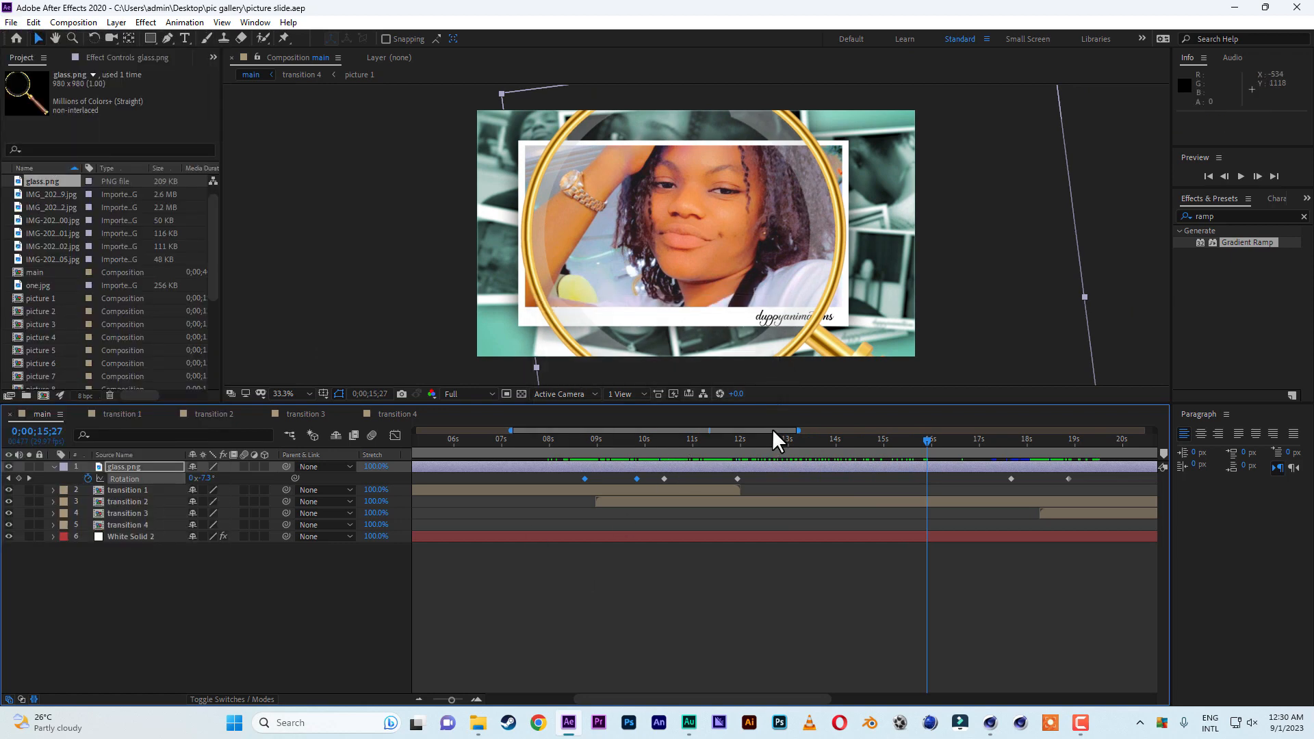
Hold the -42° rotation with a keyframe at 0;00;19;17 and set it to -19° at 0;00;20;17.
left_click_drag(772, 428, 944, 433)
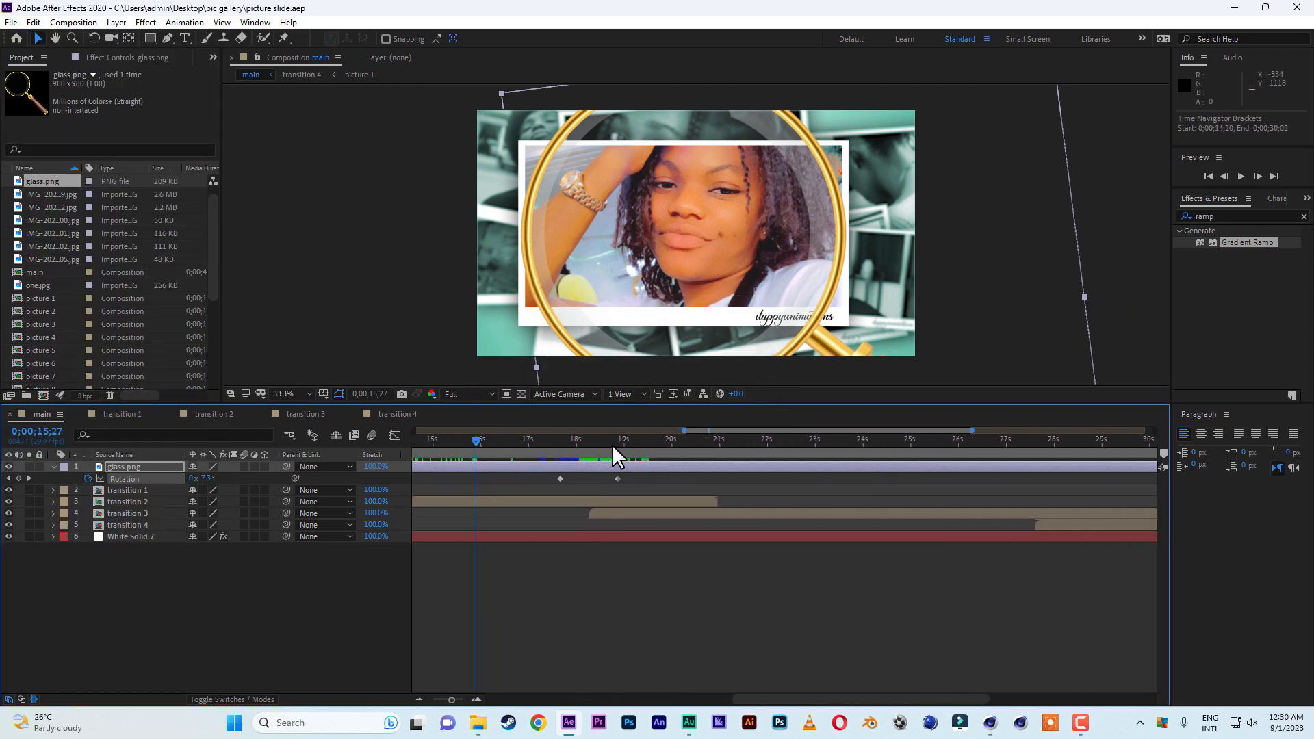
left_click_drag(537, 455, 651, 446)
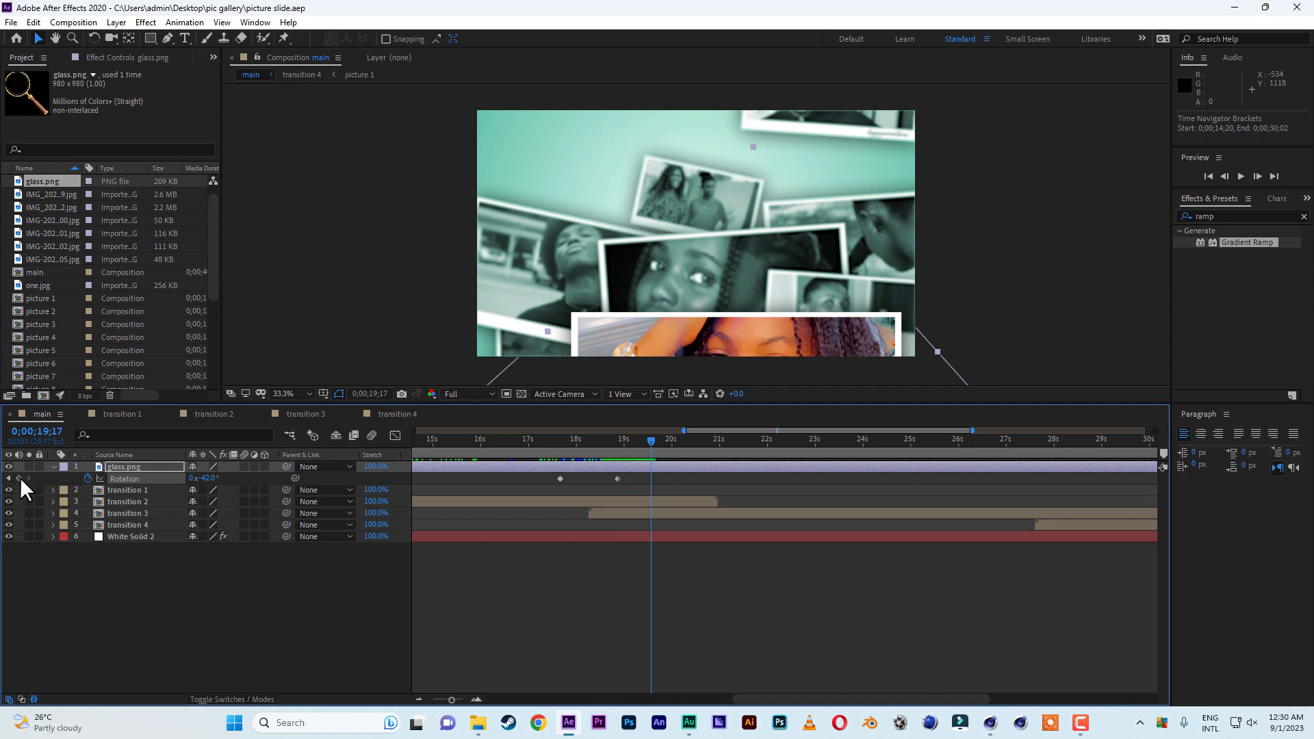
left_click_drag(649, 443, 697, 446)
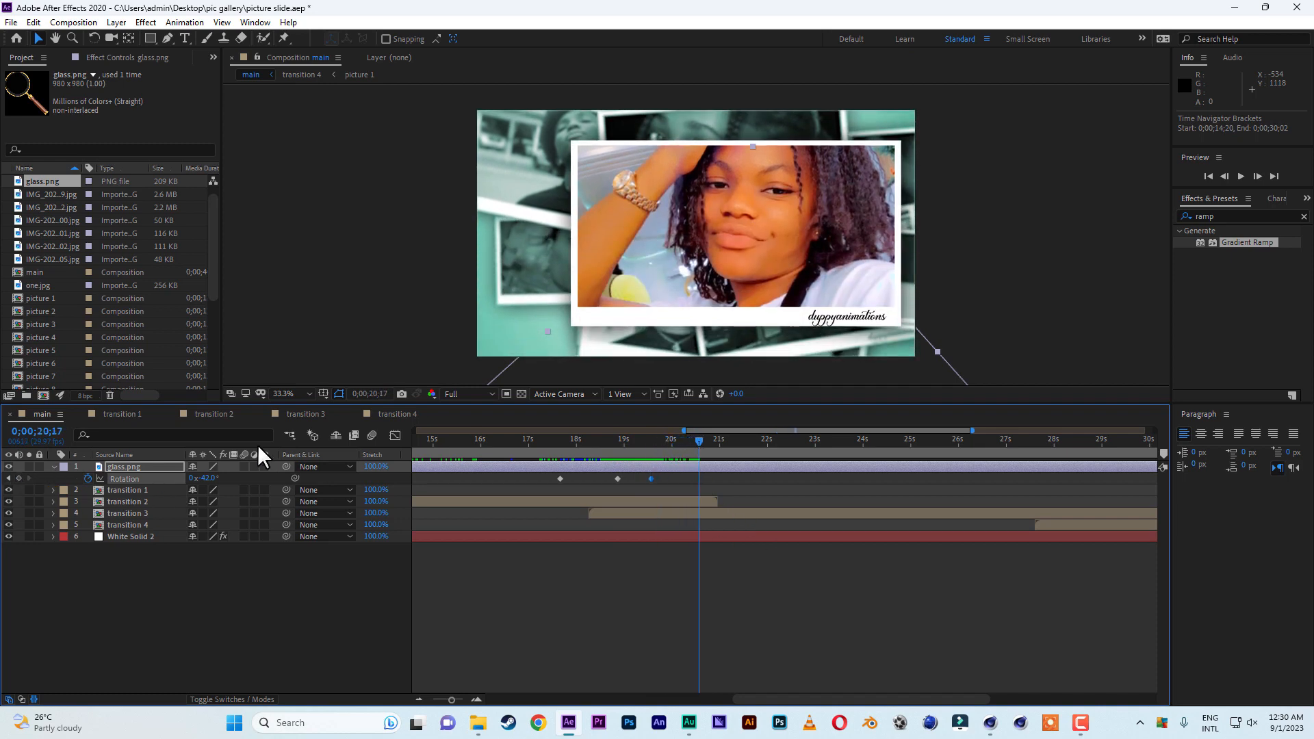
left_click_drag(208, 479, 226, 479)
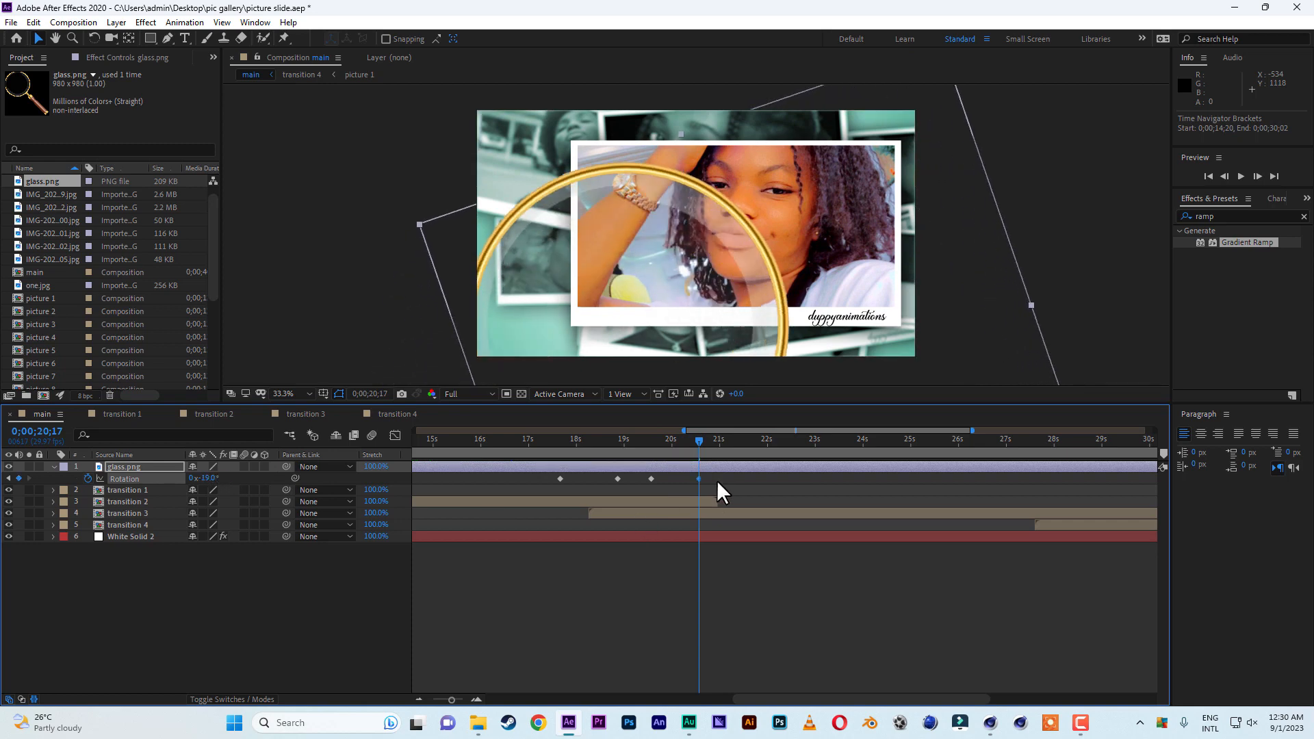
Keyframe the magnifying glass rotation at +6° at 0;00;26;27 and at +42° from 0;00;27;21 to 0;00;28;11.
left_click_drag(702, 445, 1001, 441)
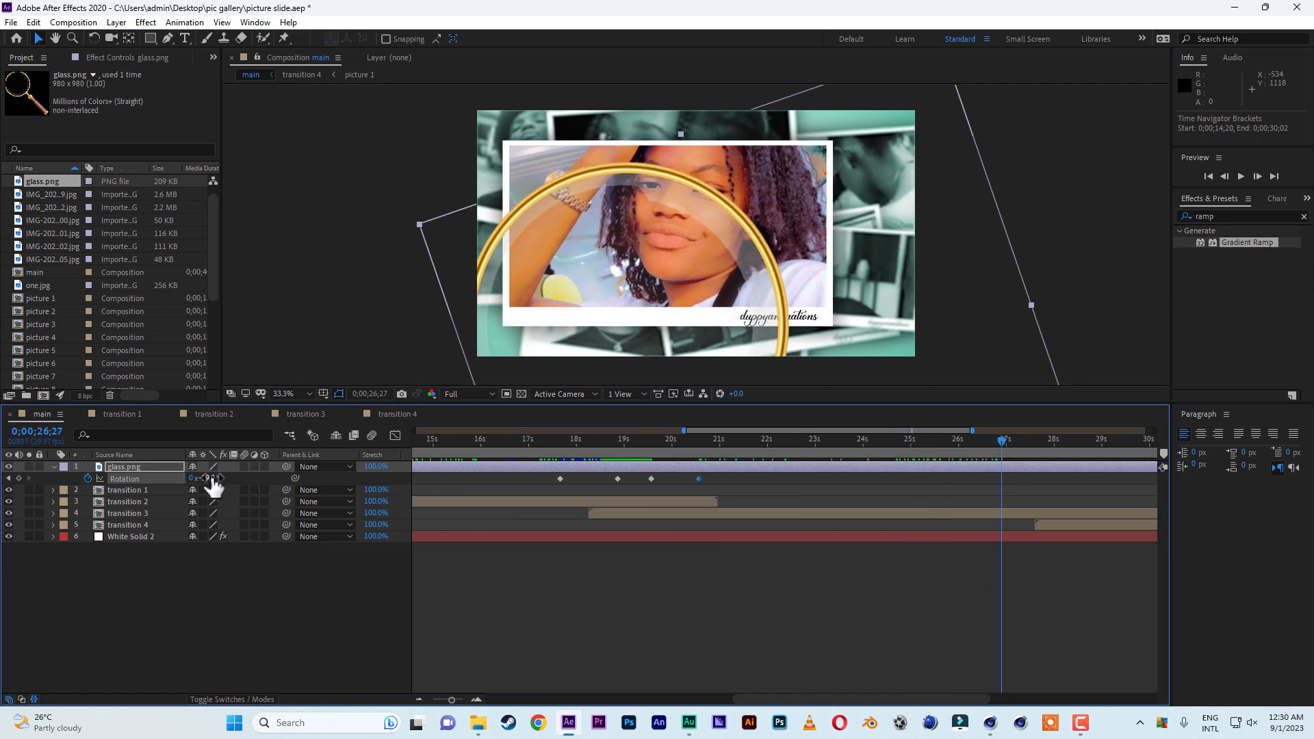
left_click_drag(209, 479, 233, 478)
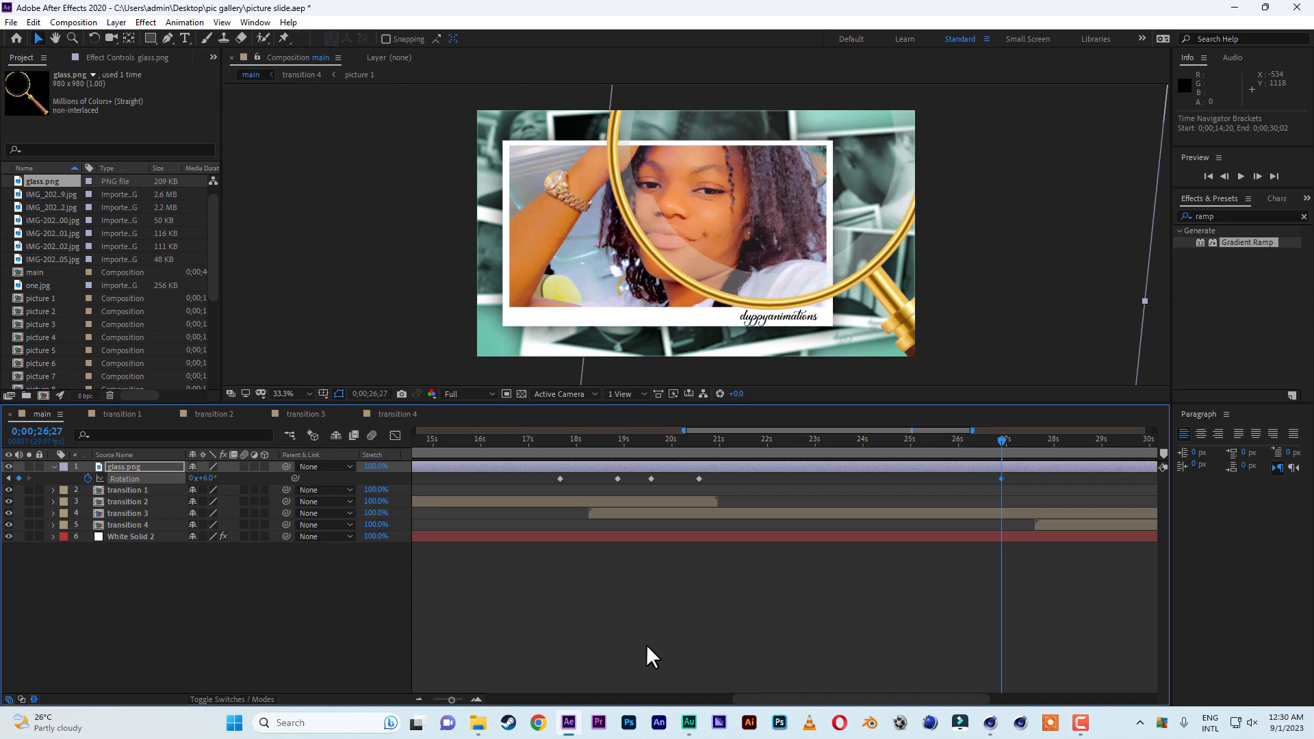
left_click_drag(759, 431, 839, 445)
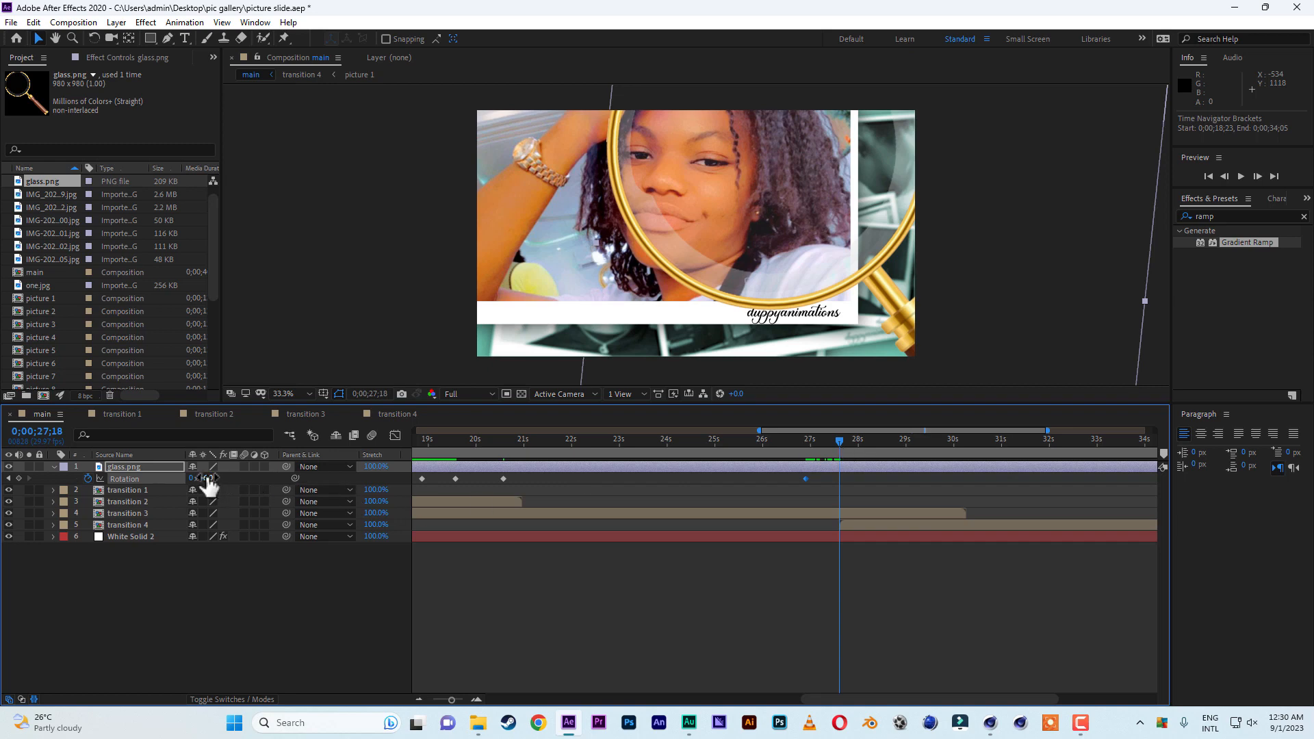
left_click_drag(207, 477, 238, 481)
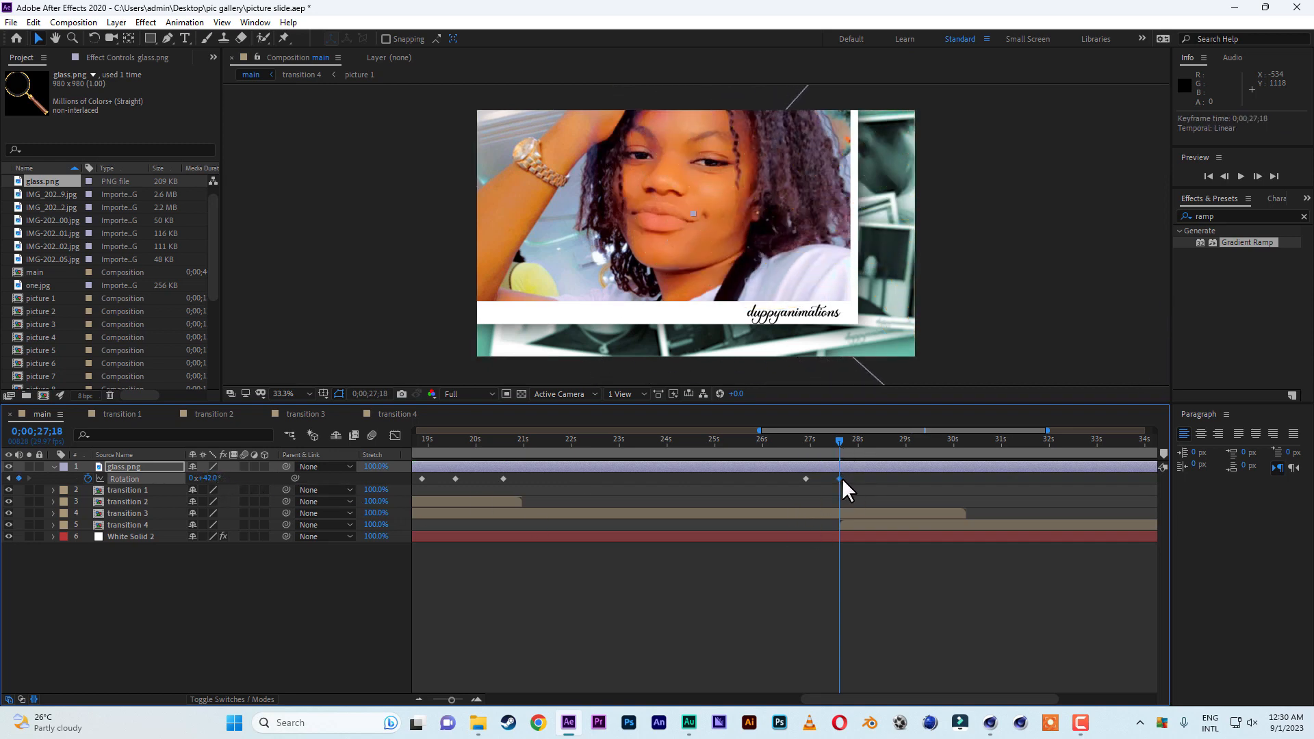
left_click_drag(841, 478, 879, 446)
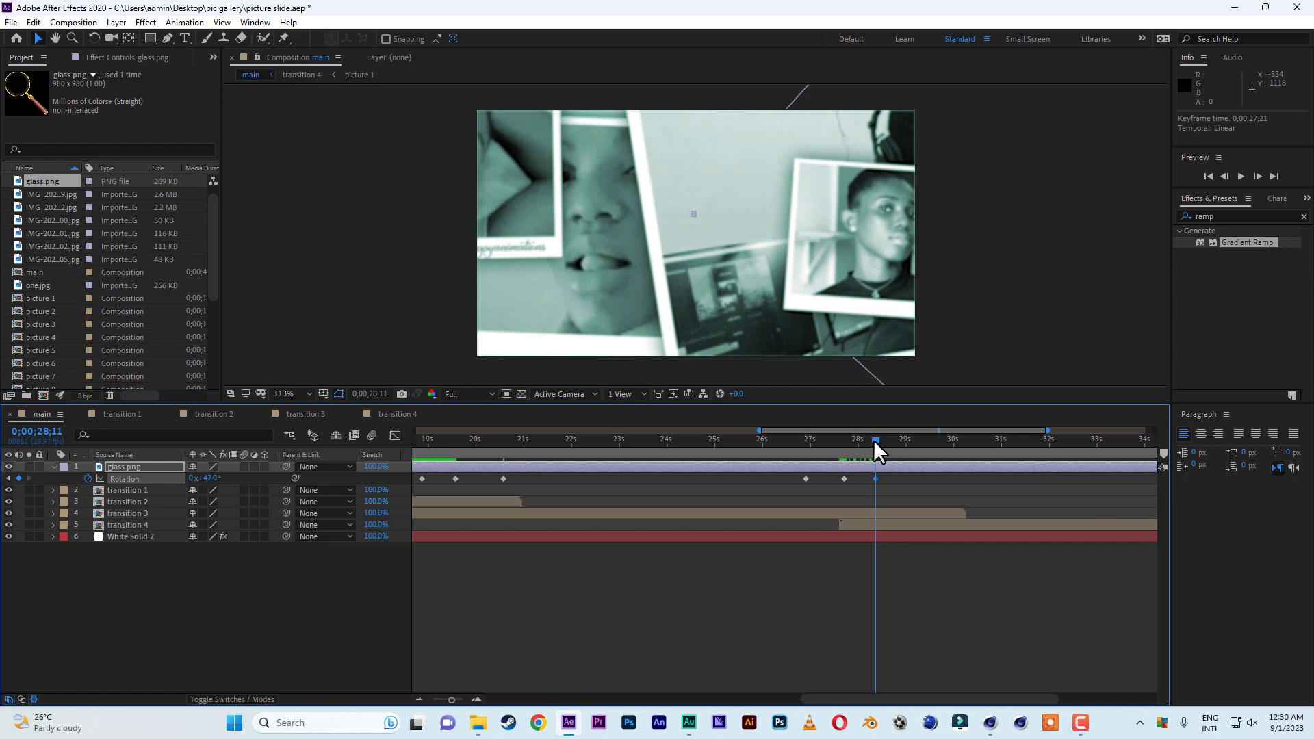
Bring the magnifying glass back into frame with a +11° rotation keyframe at 0;00;29;18.
left_click_drag(875, 442, 934, 444)
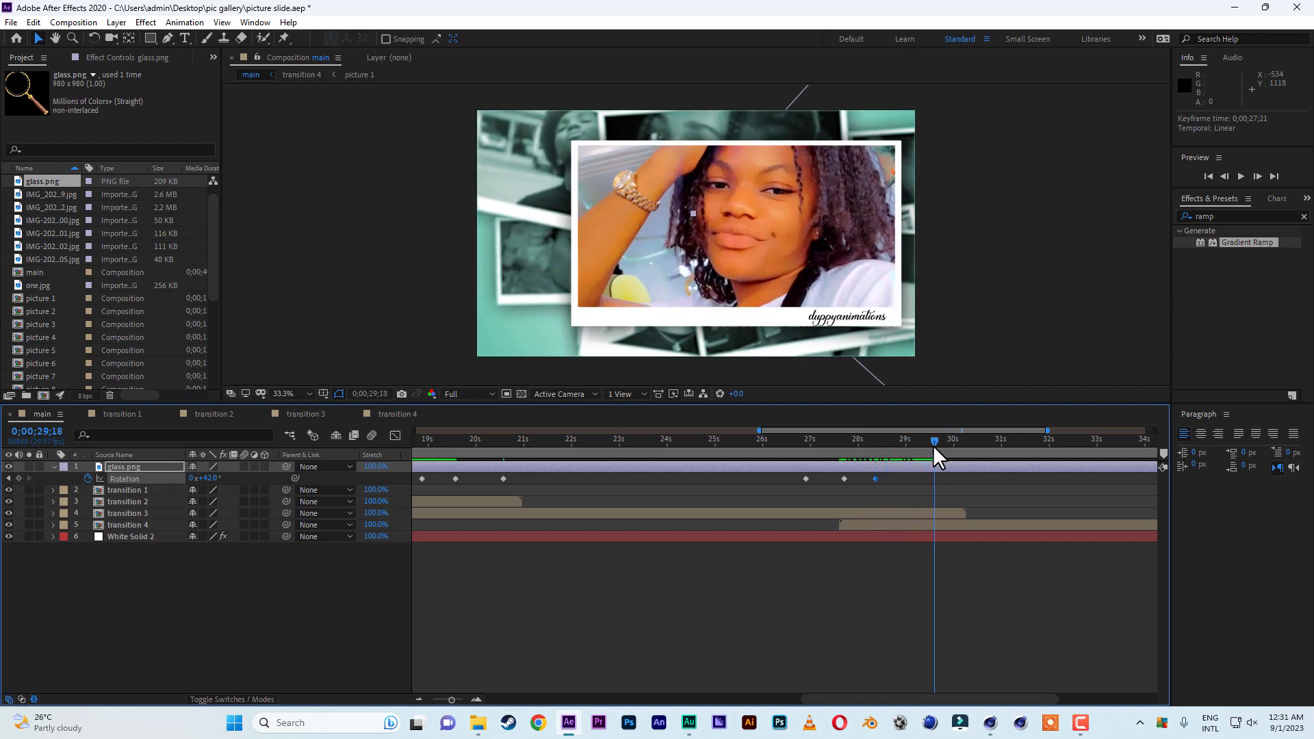
left_click_drag(205, 479, 193, 484)
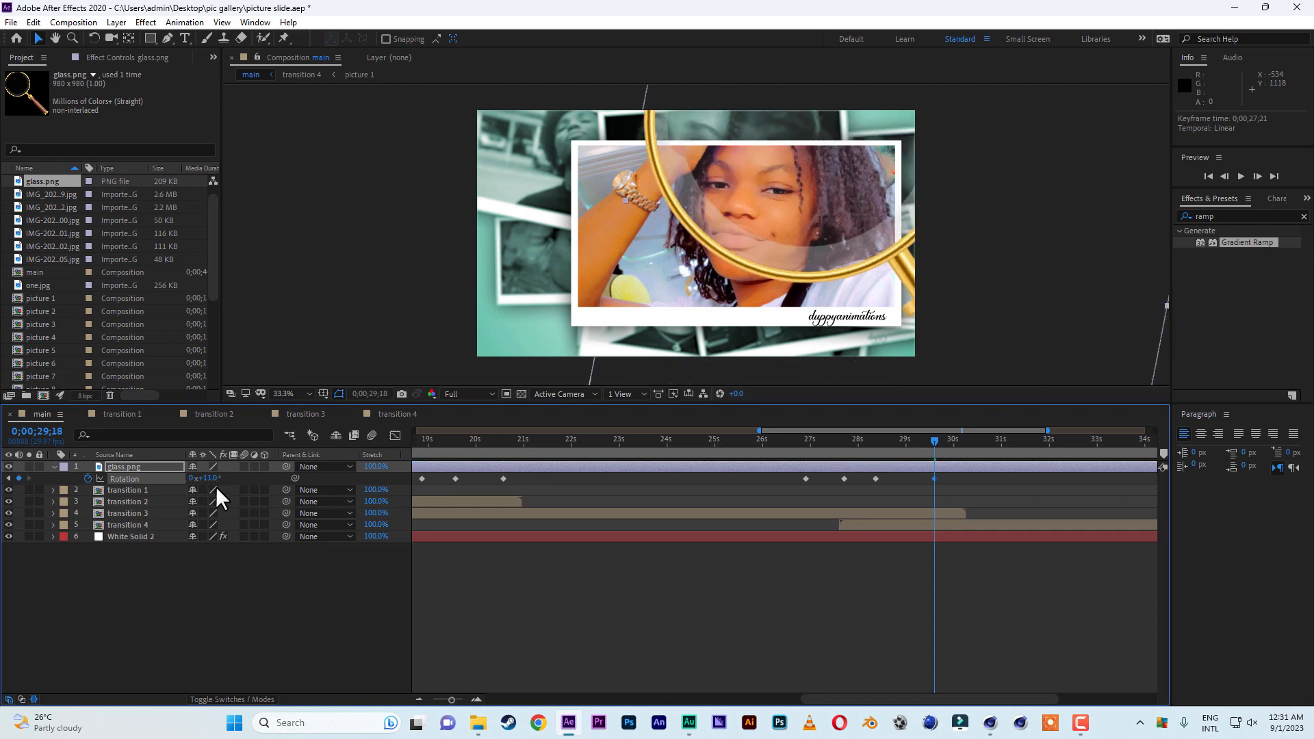
Keyframe the magnifying glass rotation at about -20° at 0;00;35;27 and at -44° at 0;00;37;01.
left_click_drag(839, 430, 951, 434)
left_click_drag(654, 441, 955, 453)
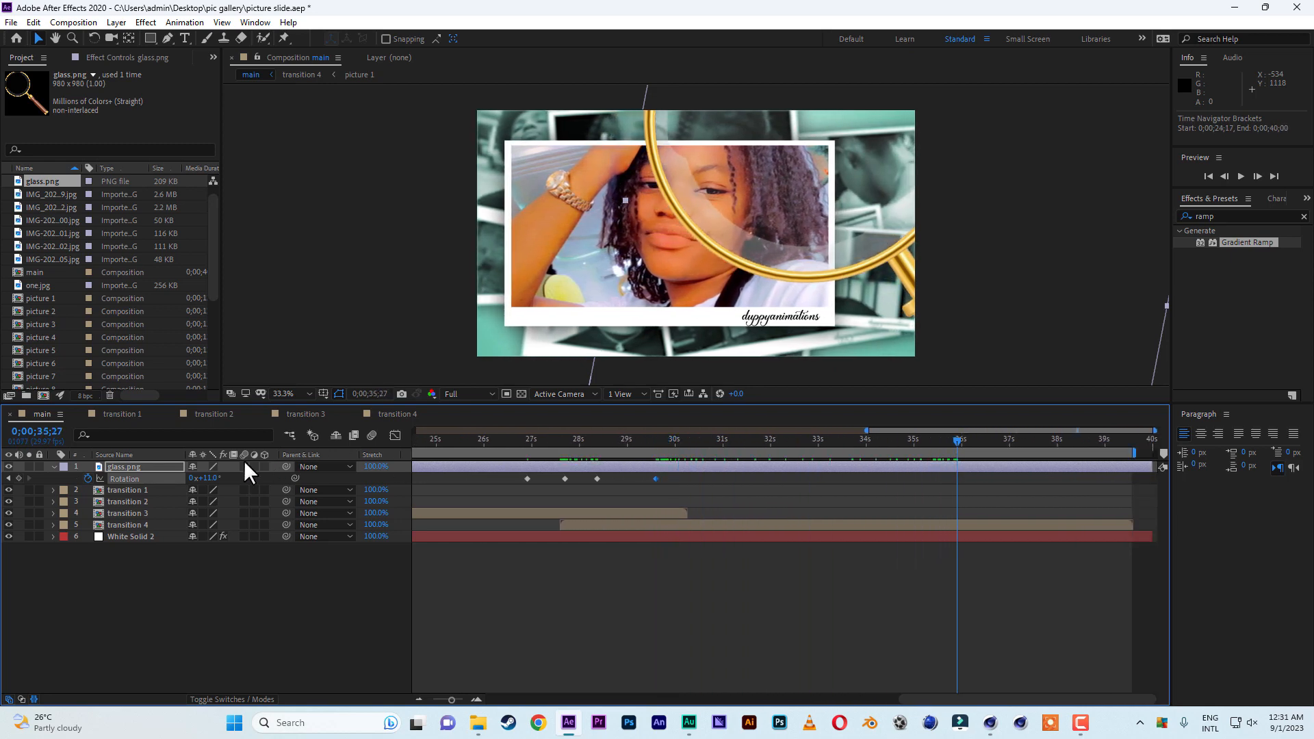
left_click_drag(212, 479, 191, 477)
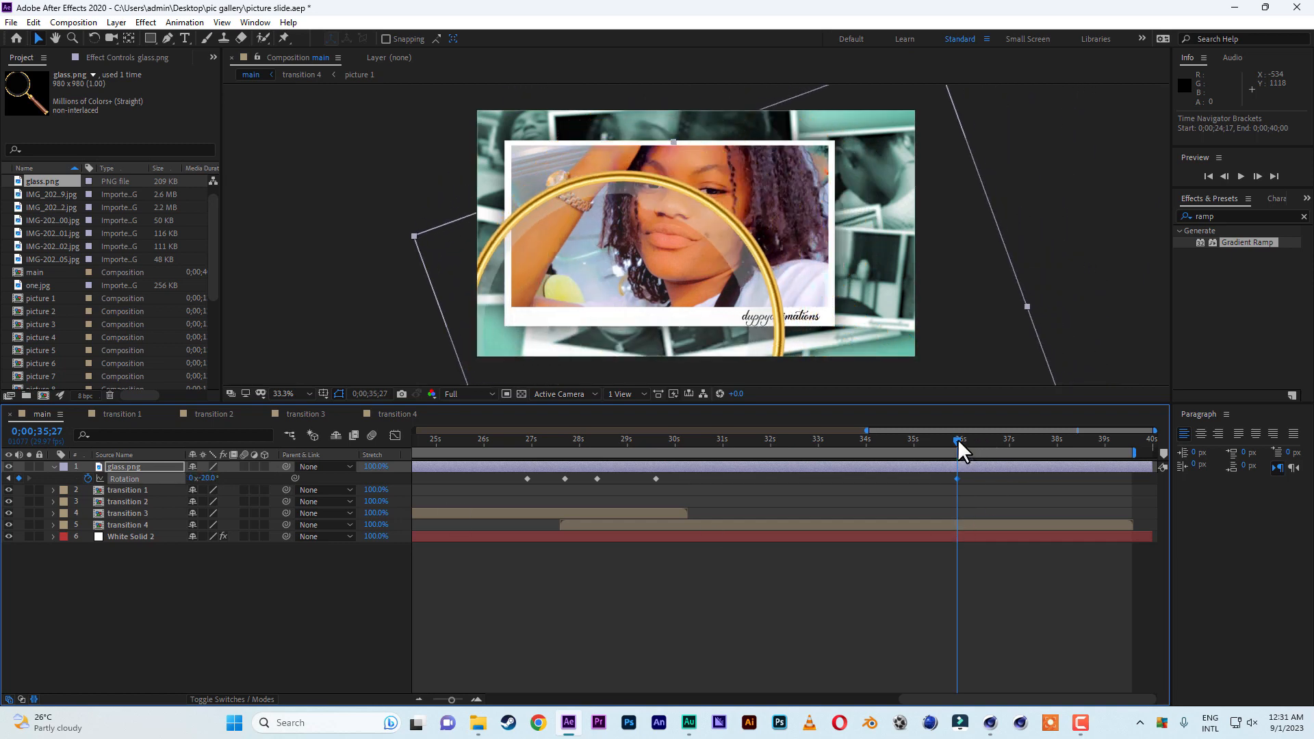
left_click_drag(958, 438, 1011, 441)
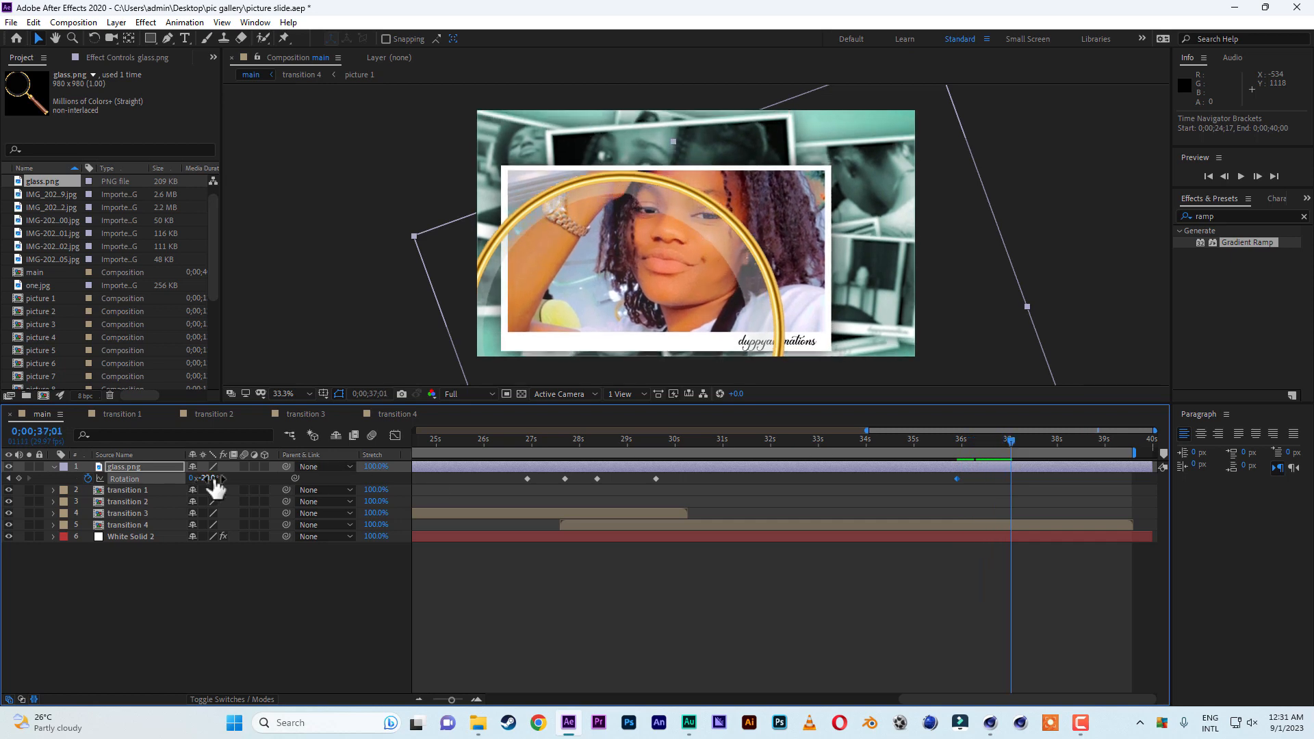
left_click_drag(212, 479, 197, 478)
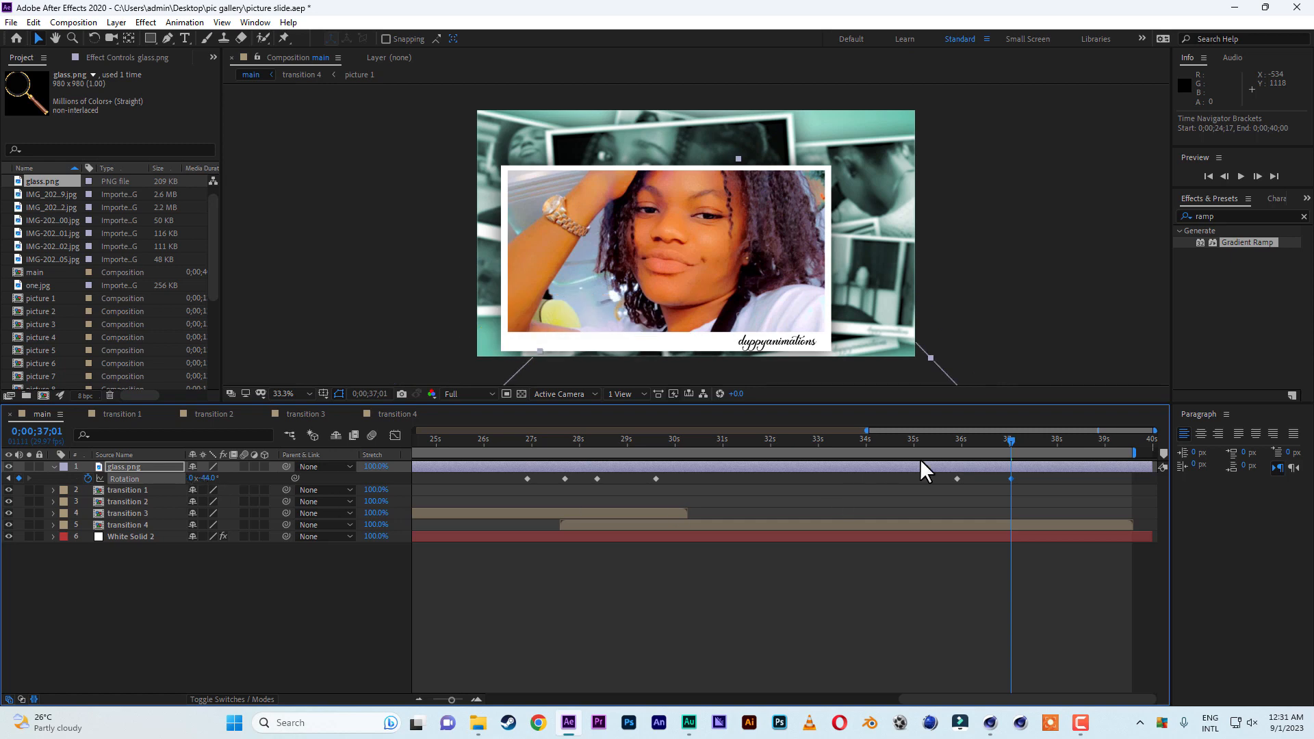
Shift the last two rotation keyframes about half a second later, show the whole timeline and save the project.
left_click_drag(942, 438, 931, 479)
left_click(972, 478)
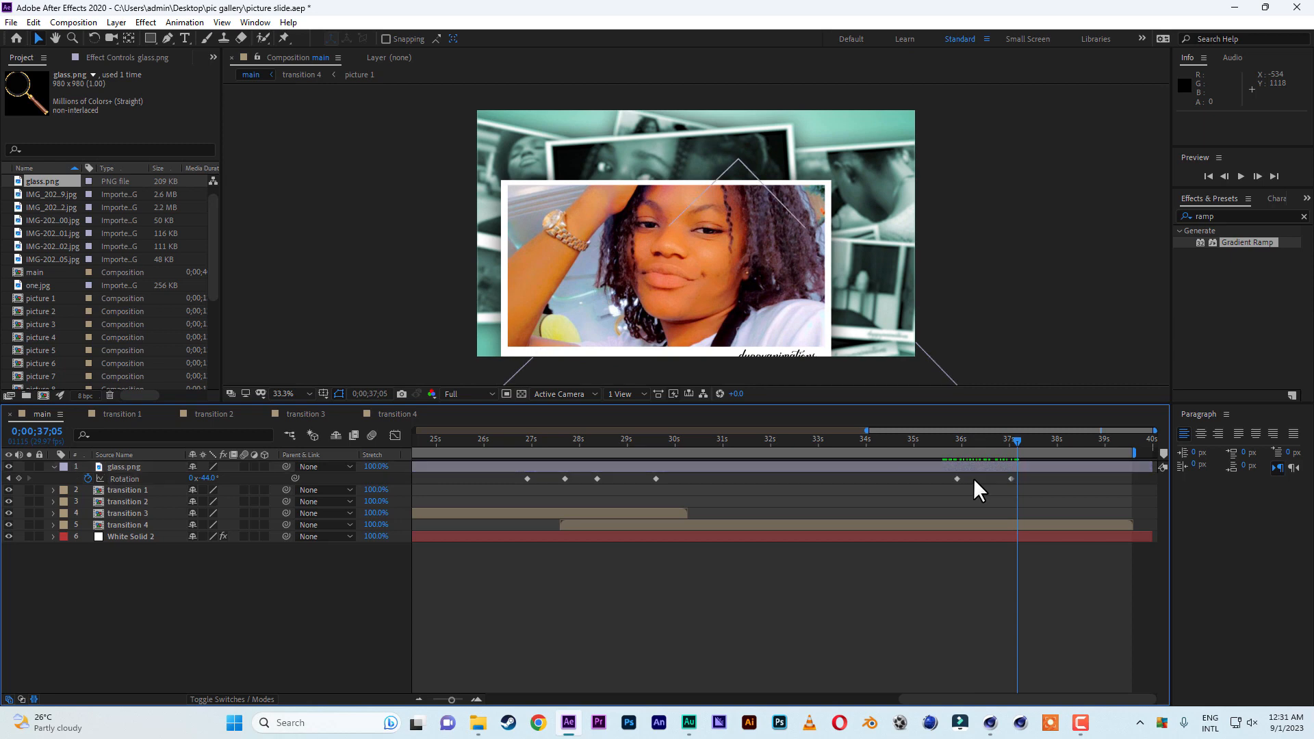
left_click_drag(1036, 478, 1120, 444)
left_click_drag(866, 431, 280, 448)
left_click(11, 22)
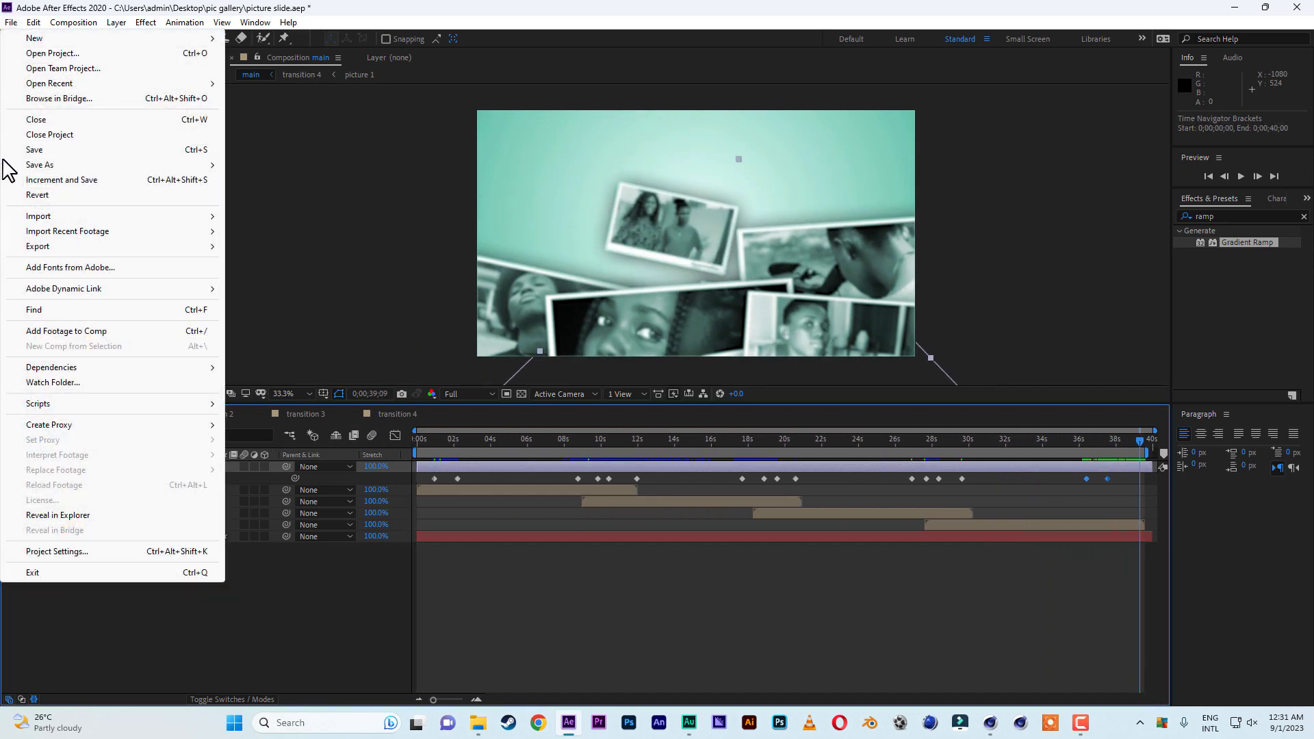
left_click(51, 156)
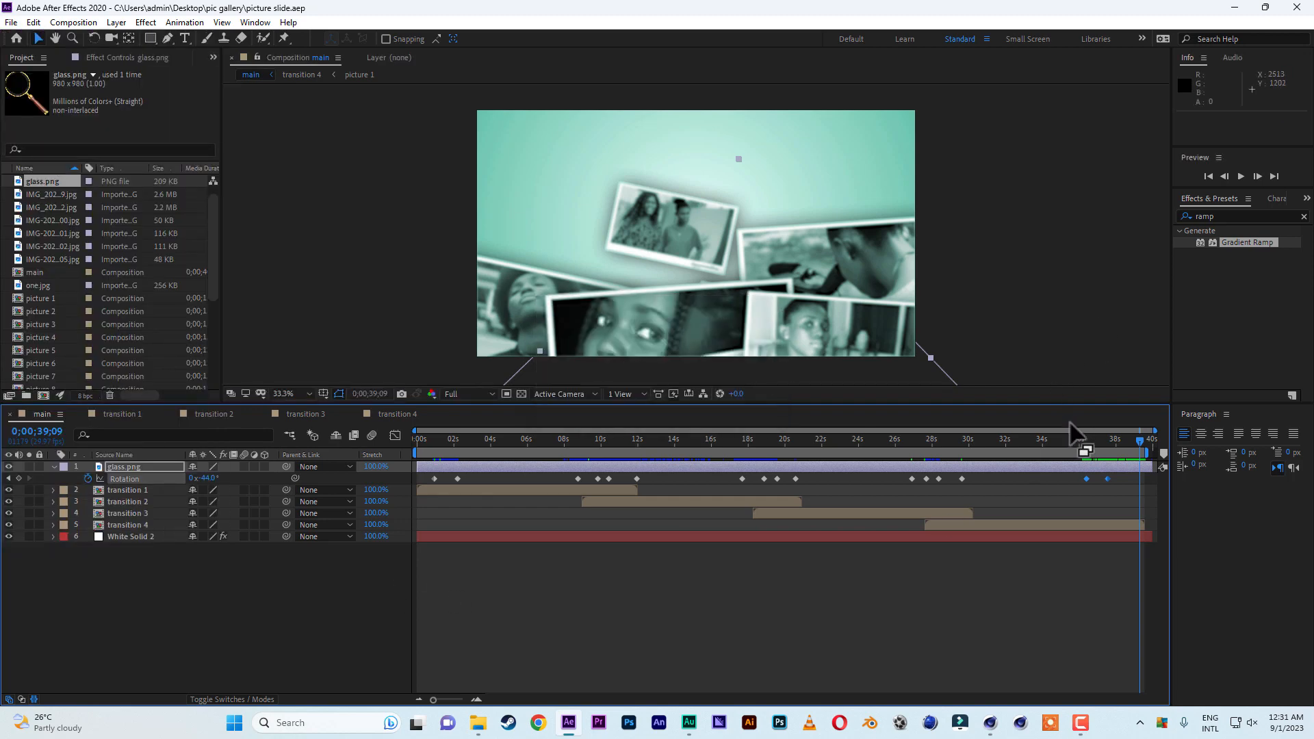
Play the main composition from the start and check the frames around 7 to 10 seconds.
left_click_drag(1074, 438, 419, 443)
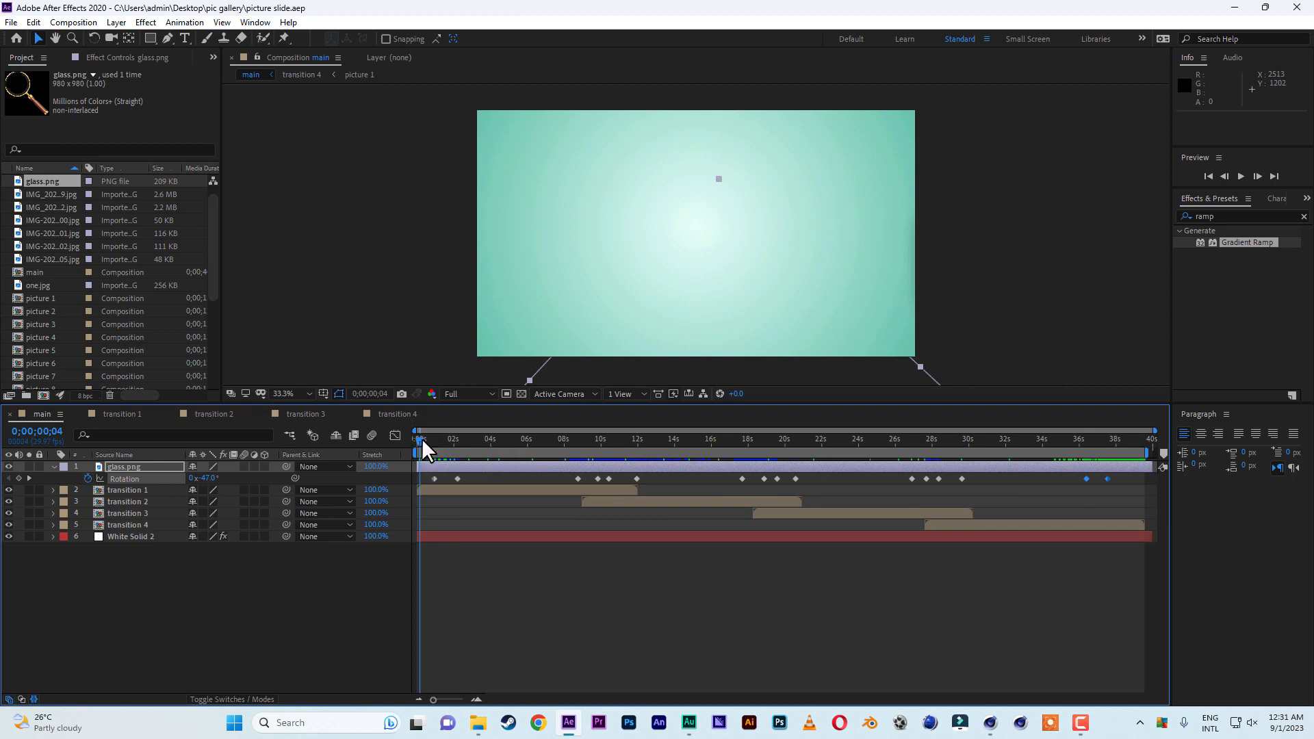
left_click_drag(417, 441, 411, 444)
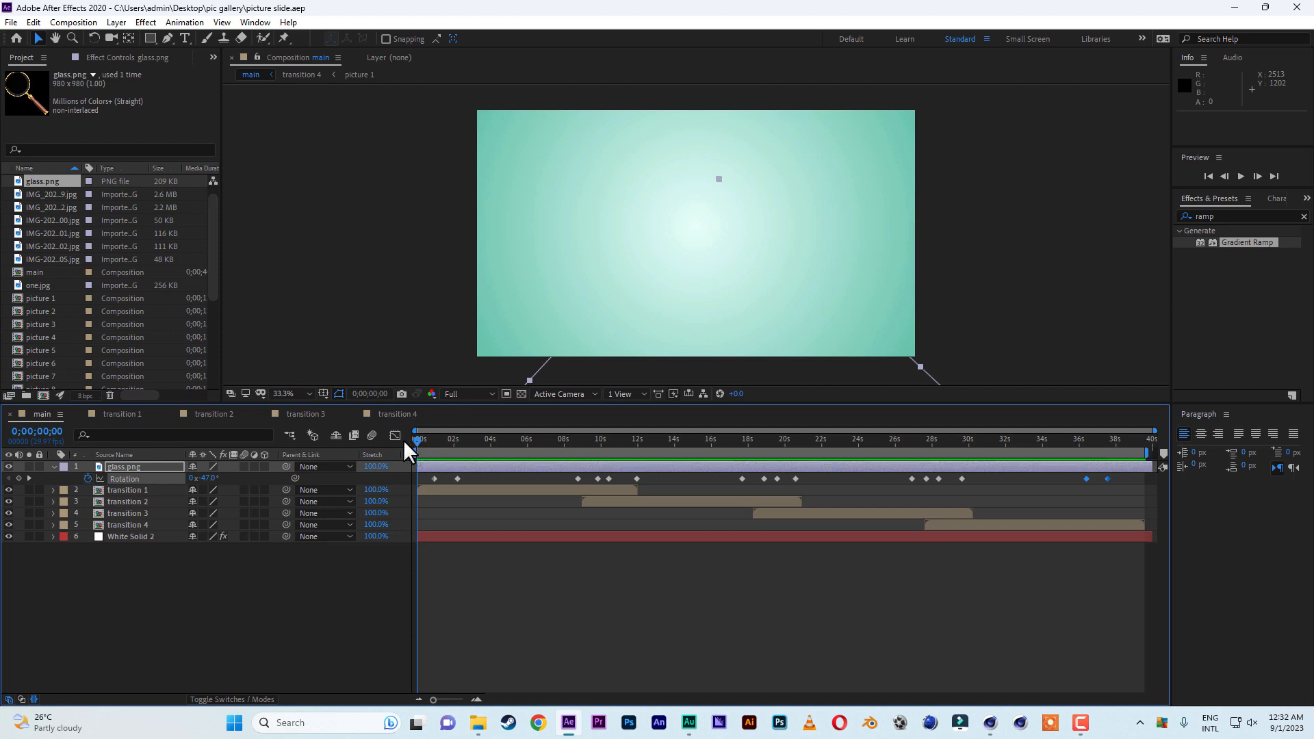
key("space")
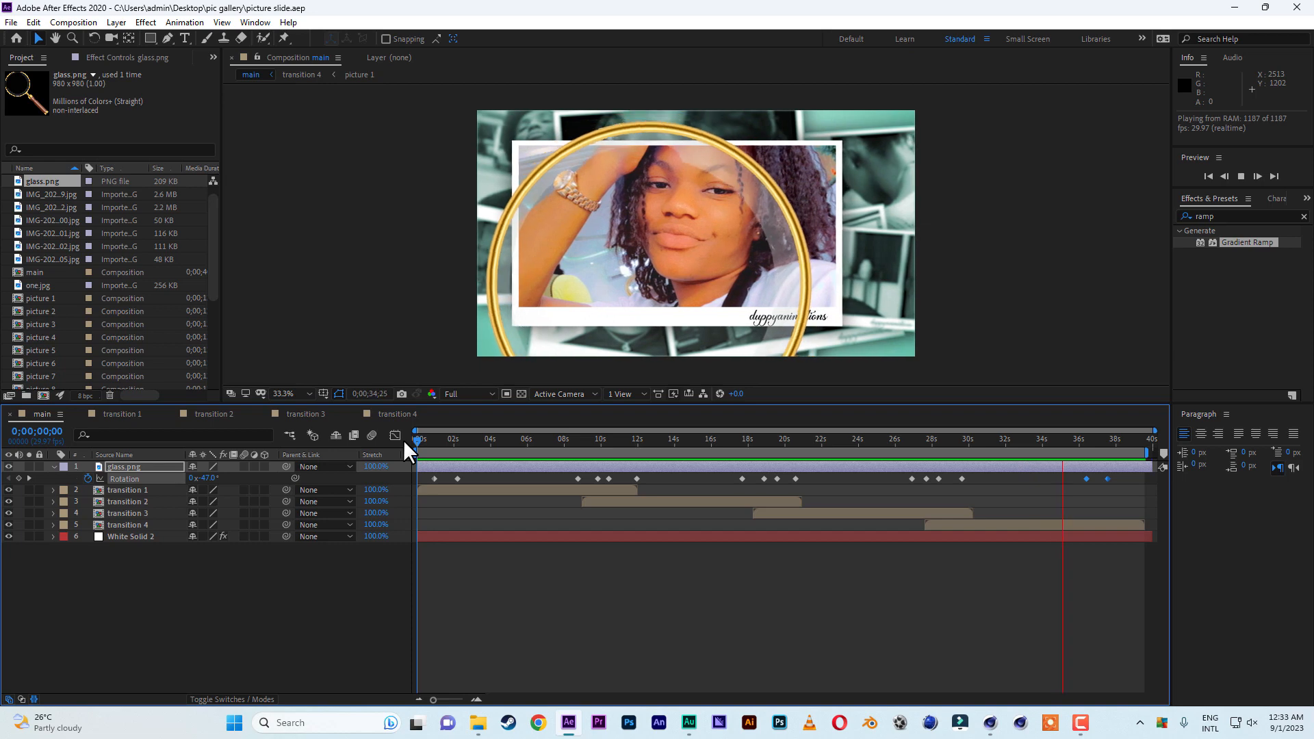
left_click(598, 440)
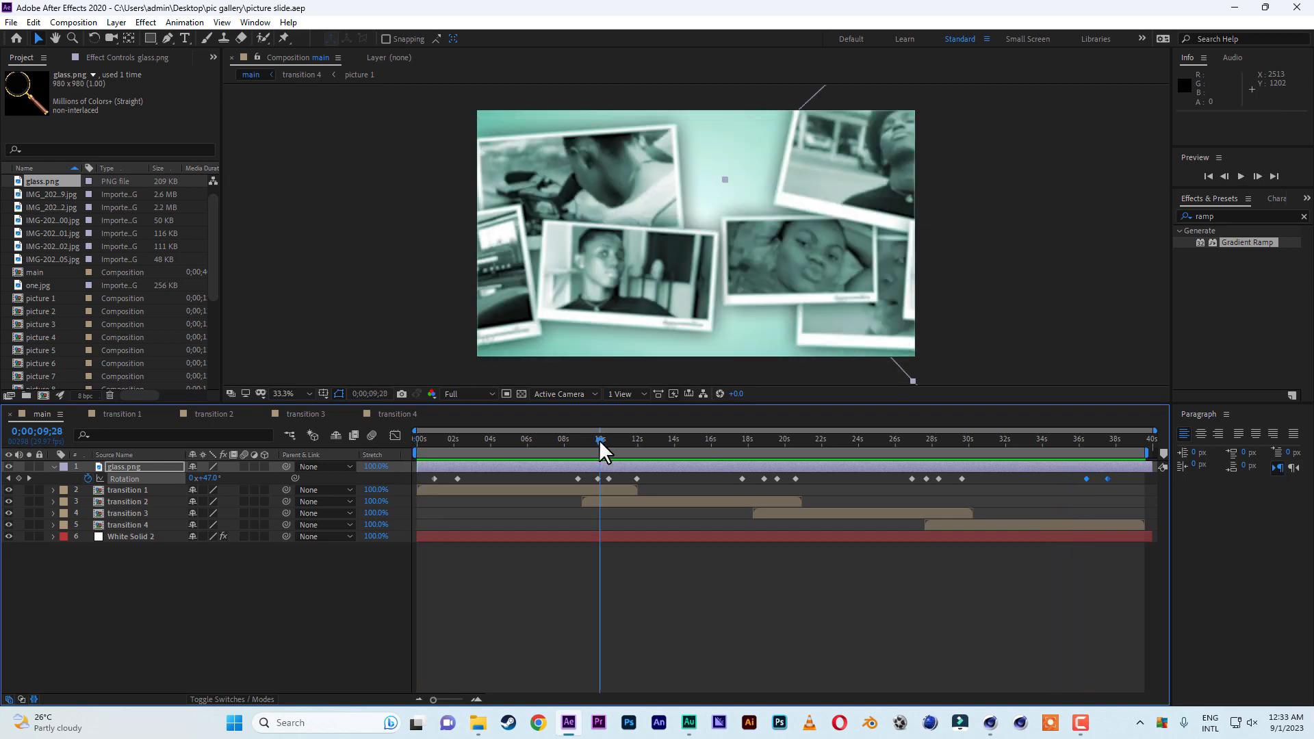
left_click_drag(592, 440, 556, 440)
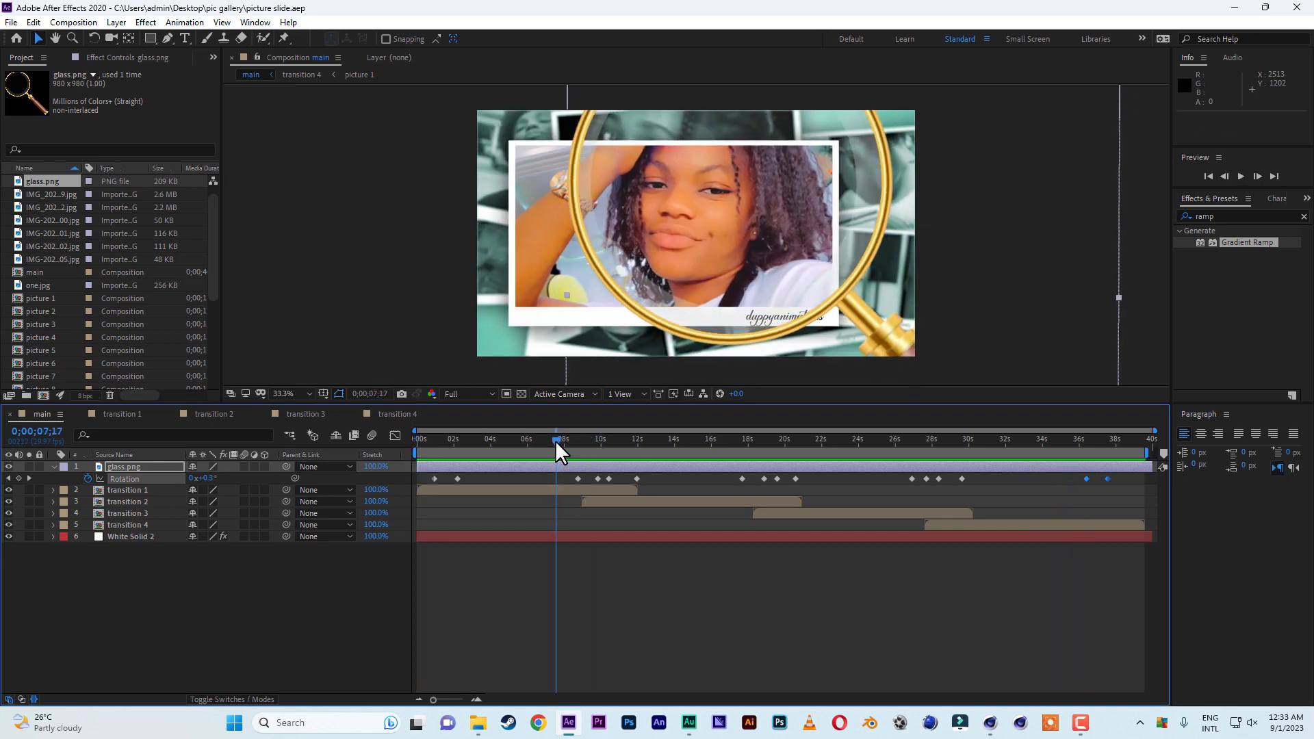
Replace the featured picture layer with picture 6 in transition 2 and with picture 3 in transition 3.
left_click(211, 414)
left_click(68, 363)
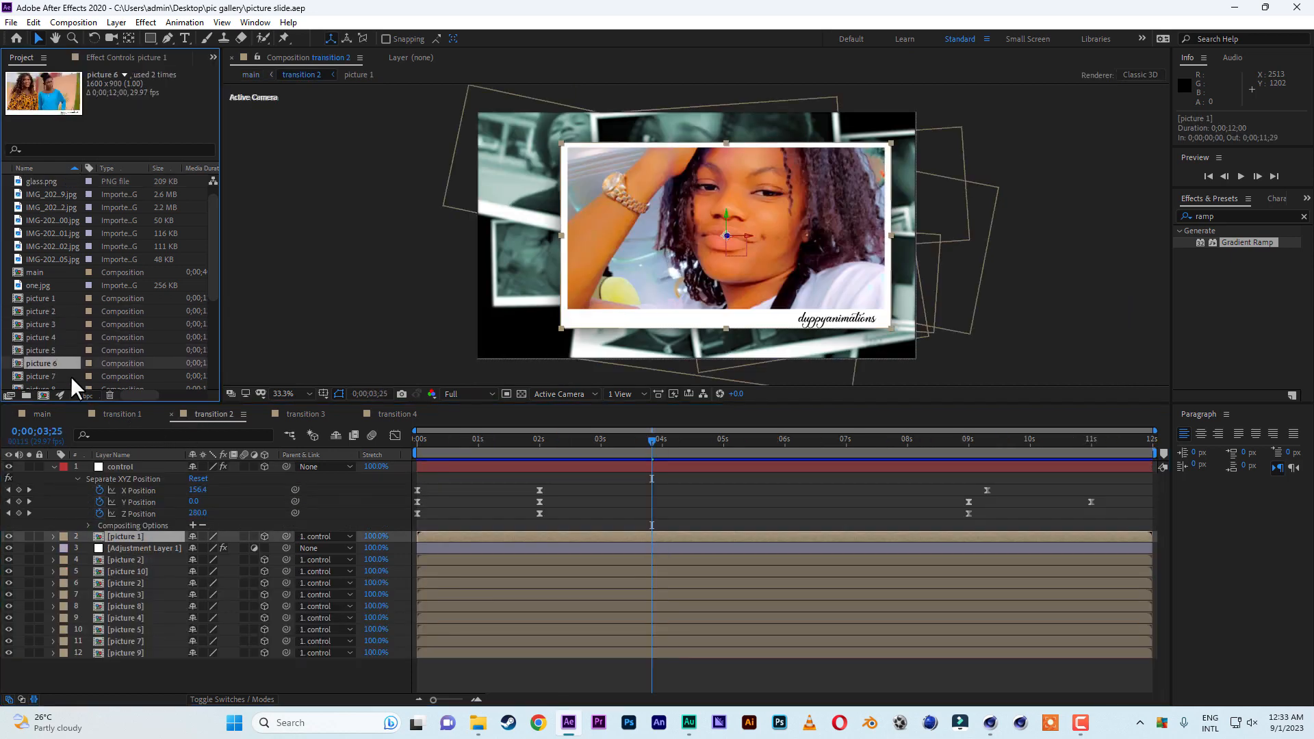
left_click(305, 413)
scroll(55, 301, "down", 2)
left_click(42, 232)
left_click(51, 246)
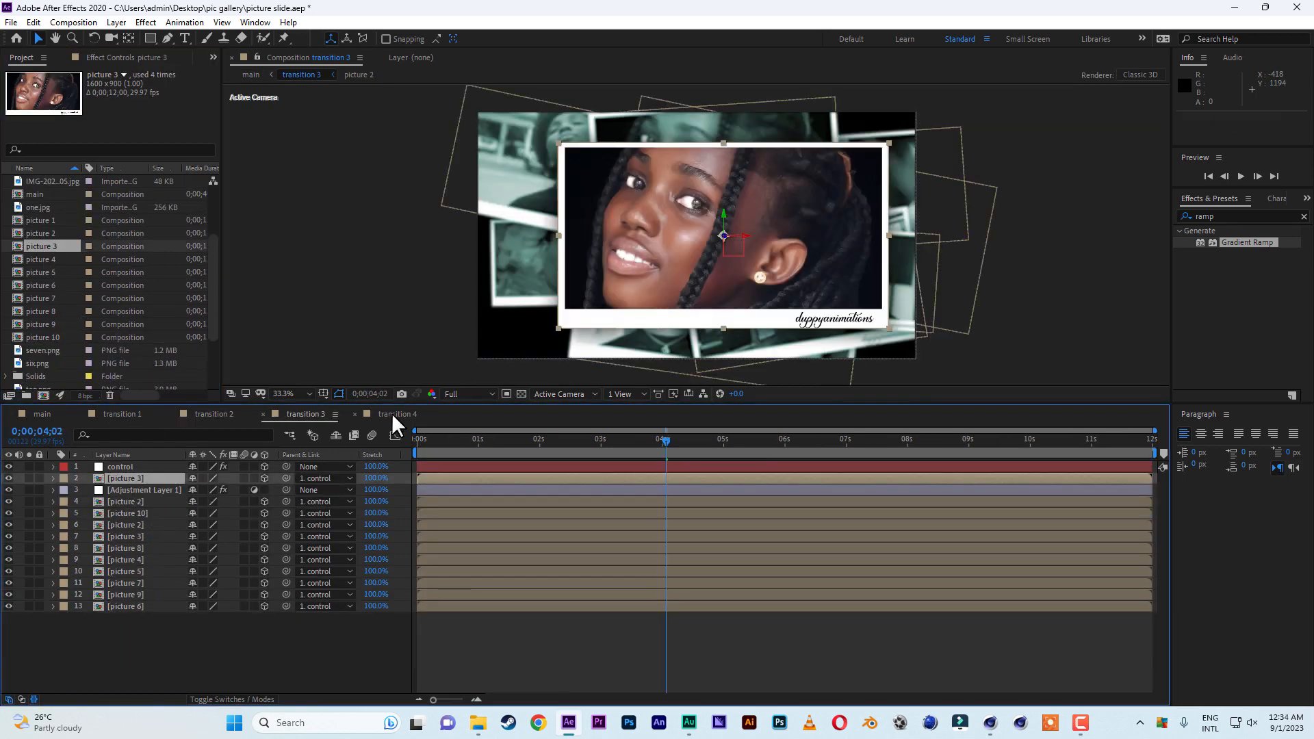
Replace the featured picture in transition 4 with picture 10, return to the main composition and save the project.
left_click(392, 414)
left_click_drag(48, 260, 119, 538)
left_click_drag(51, 336, 130, 537)
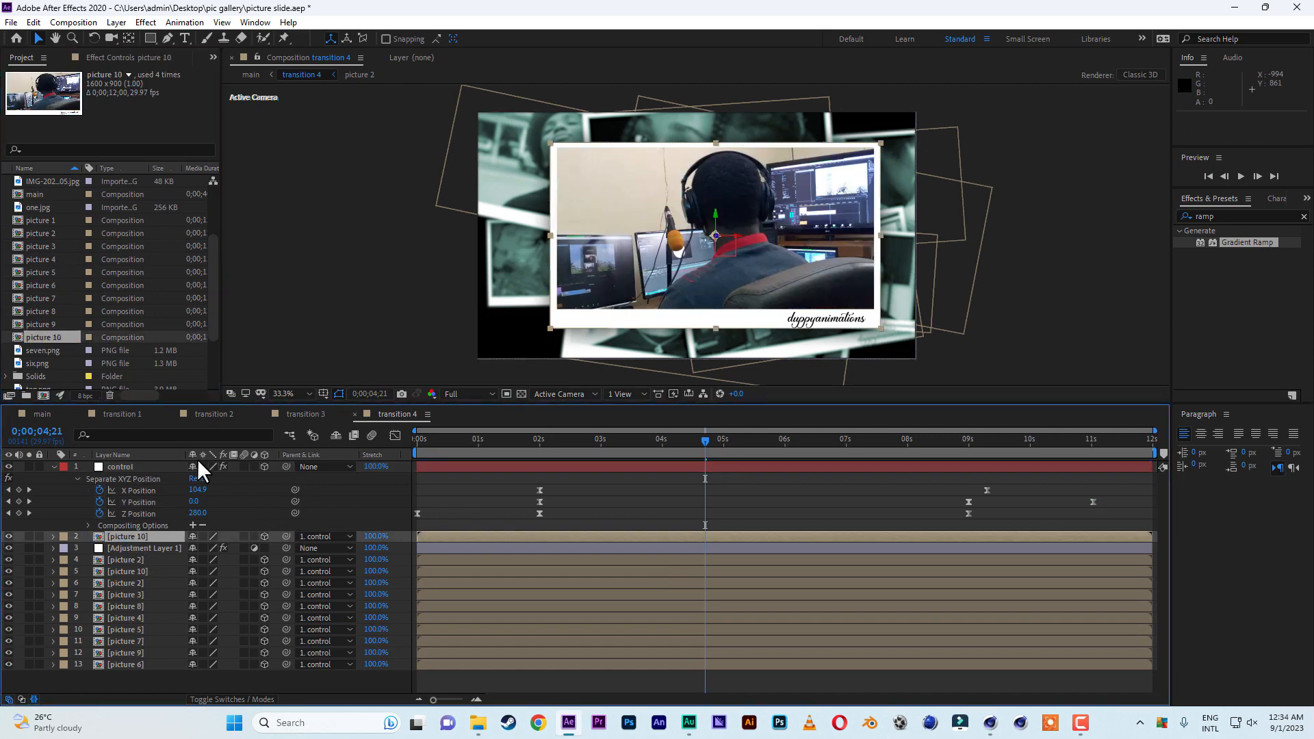
left_click(43, 414)
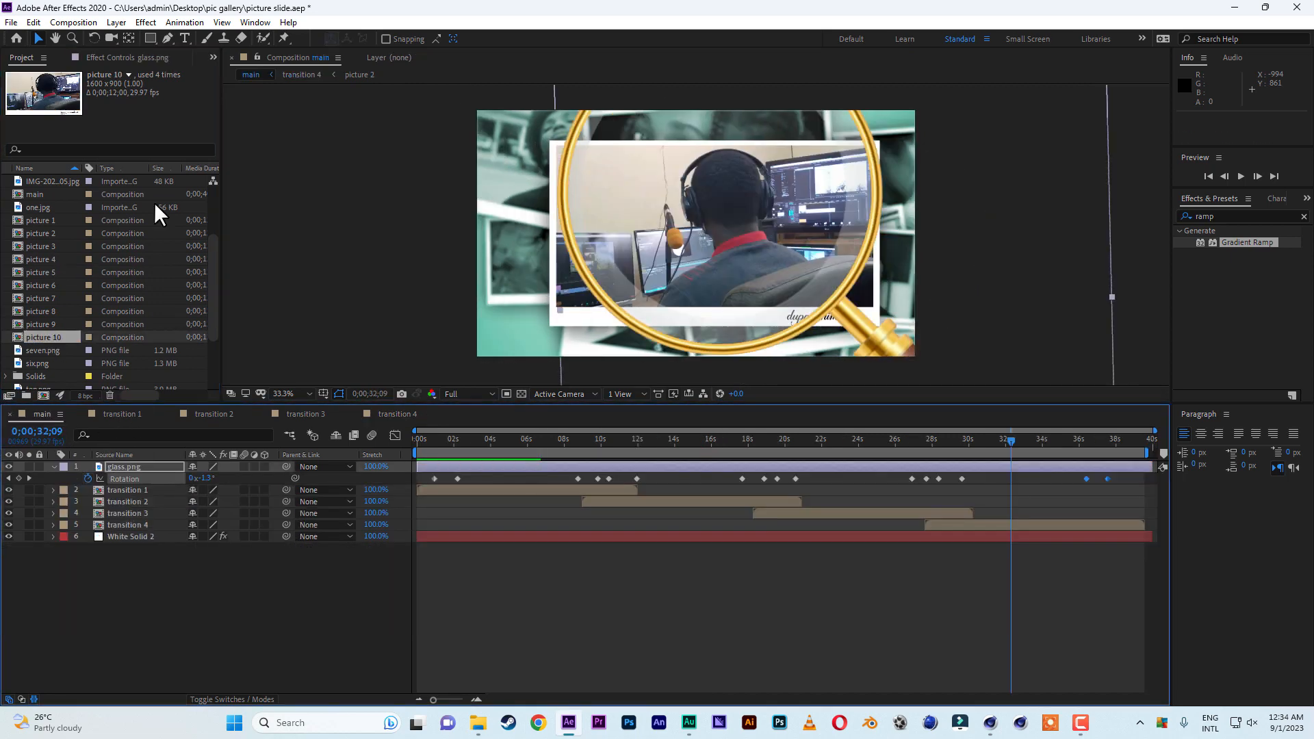
left_click(11, 22)
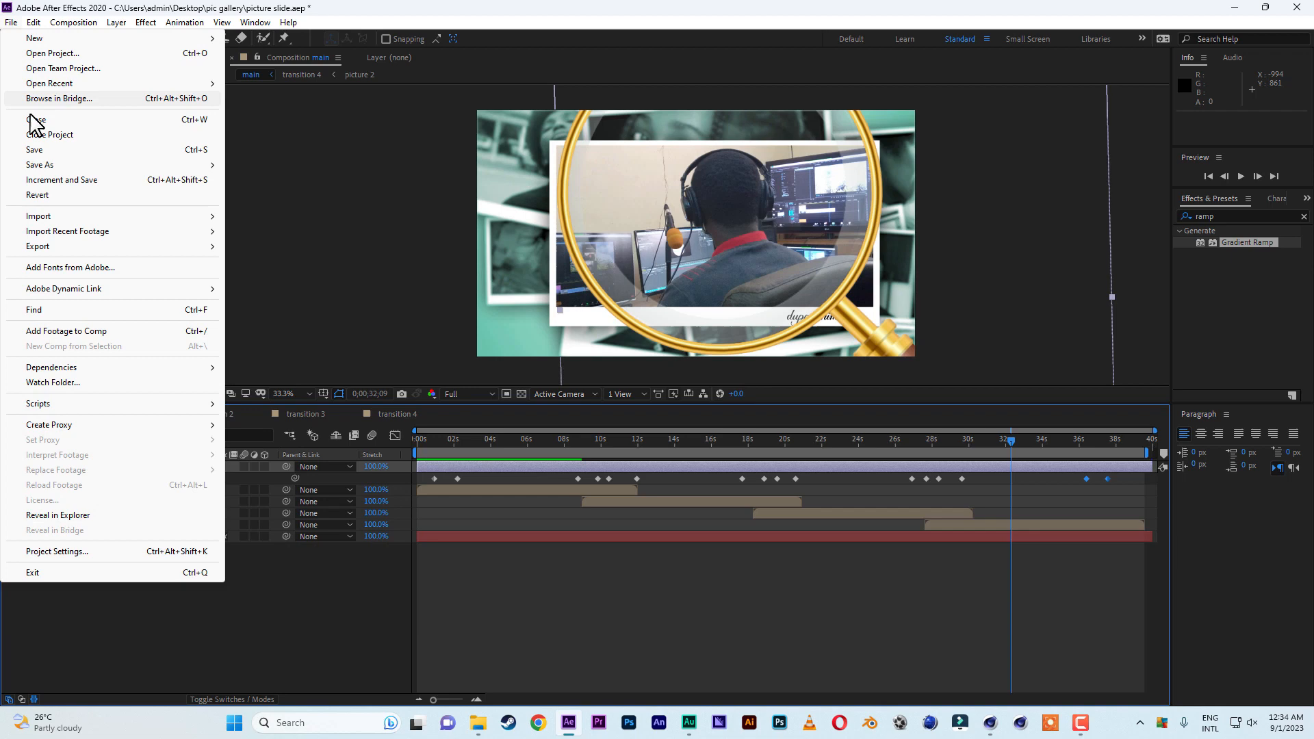
left_click(39, 150)
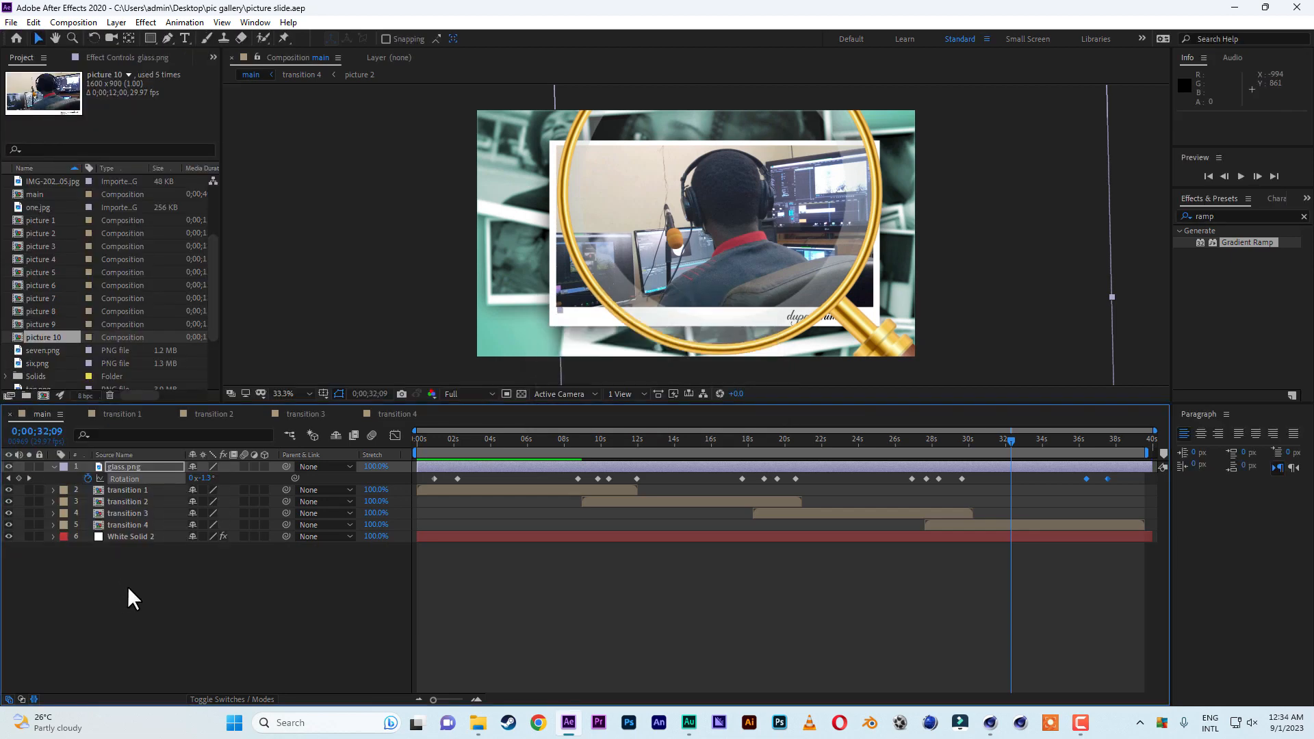
Add an adjustment layer to the main composition and place it directly below glass.png.
right_click(131, 625)
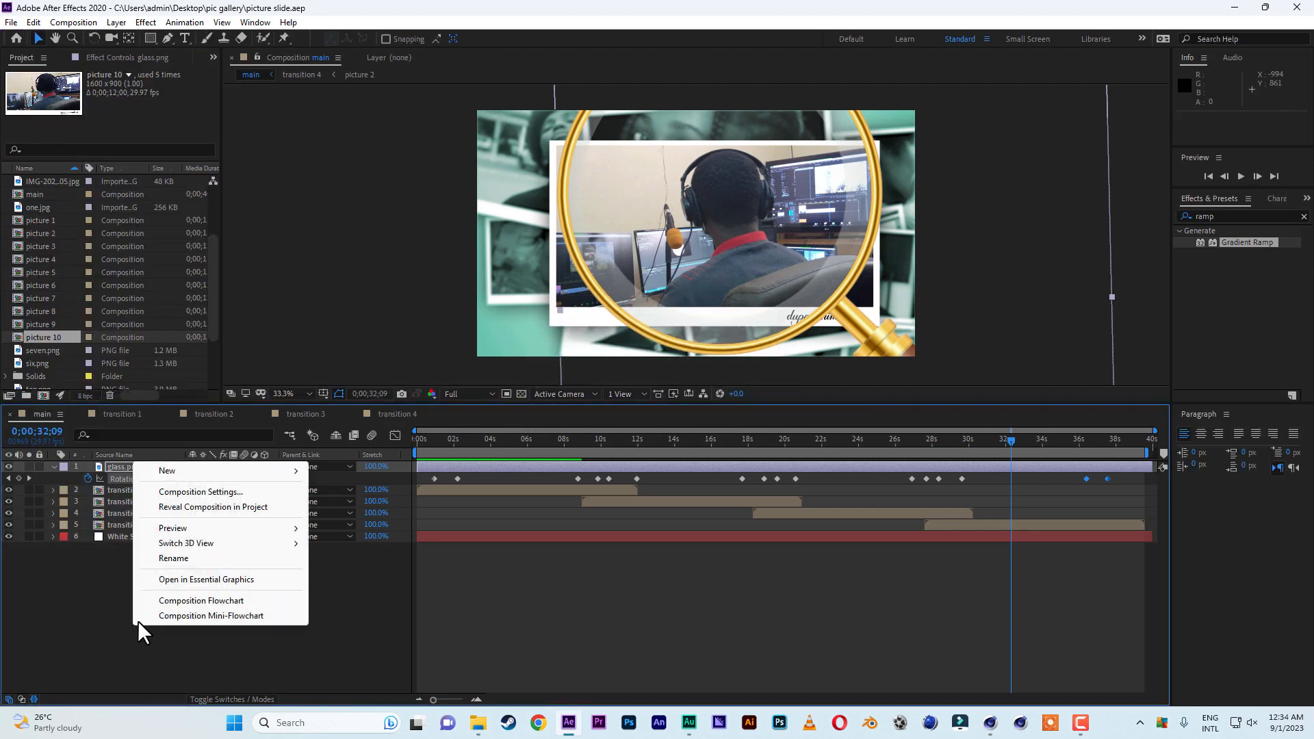
right_click(63, 611)
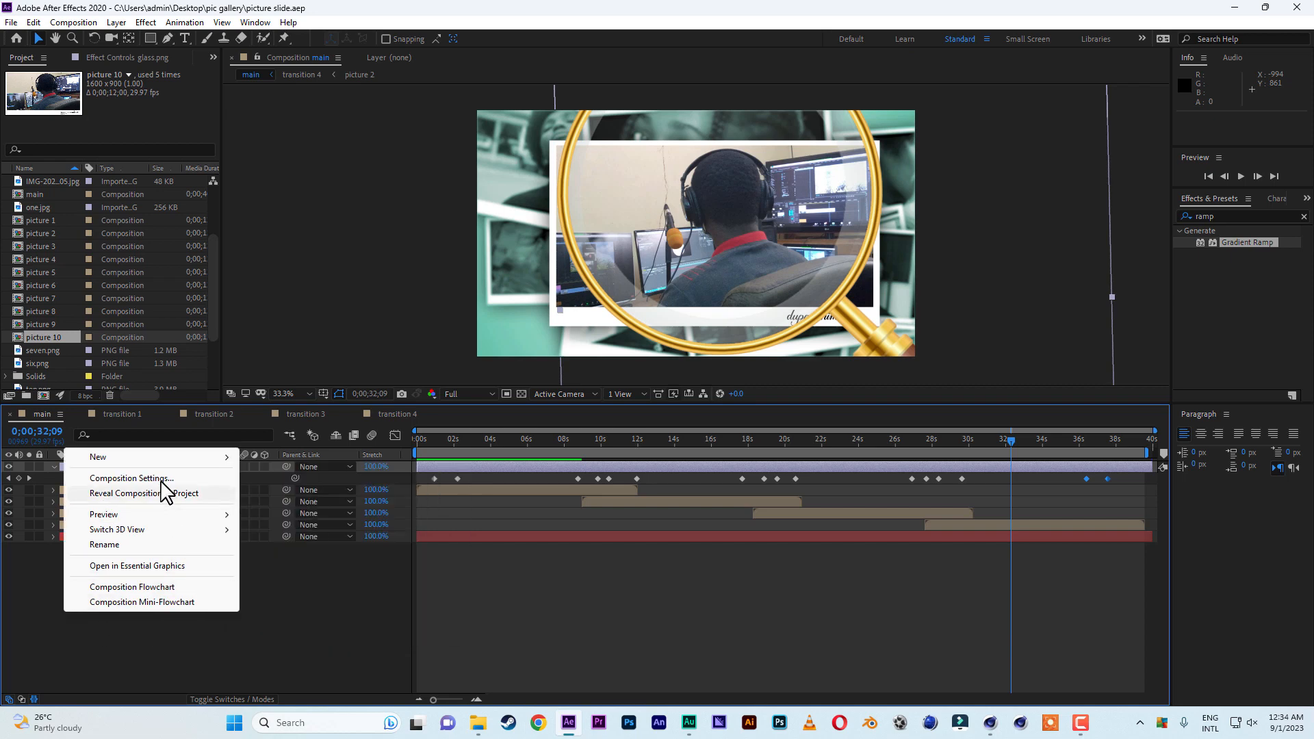
mouse_move(144, 457)
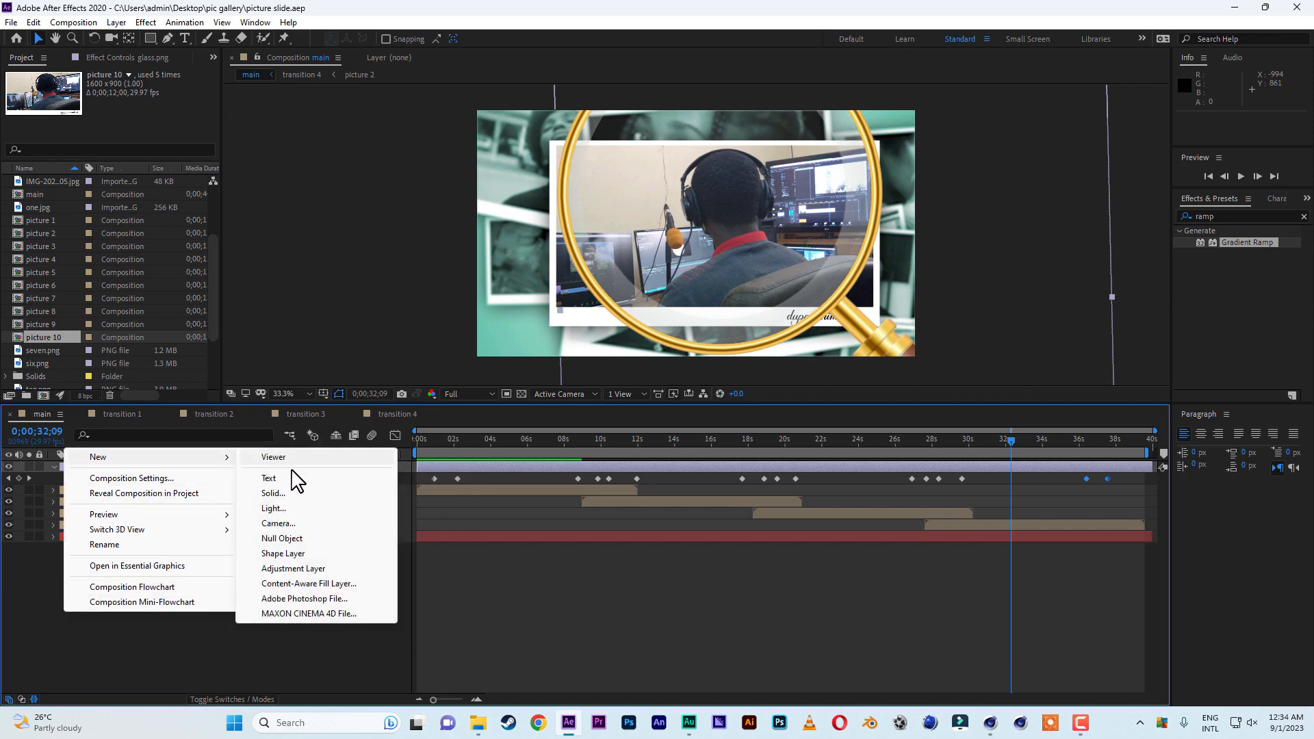
left_click(306, 568)
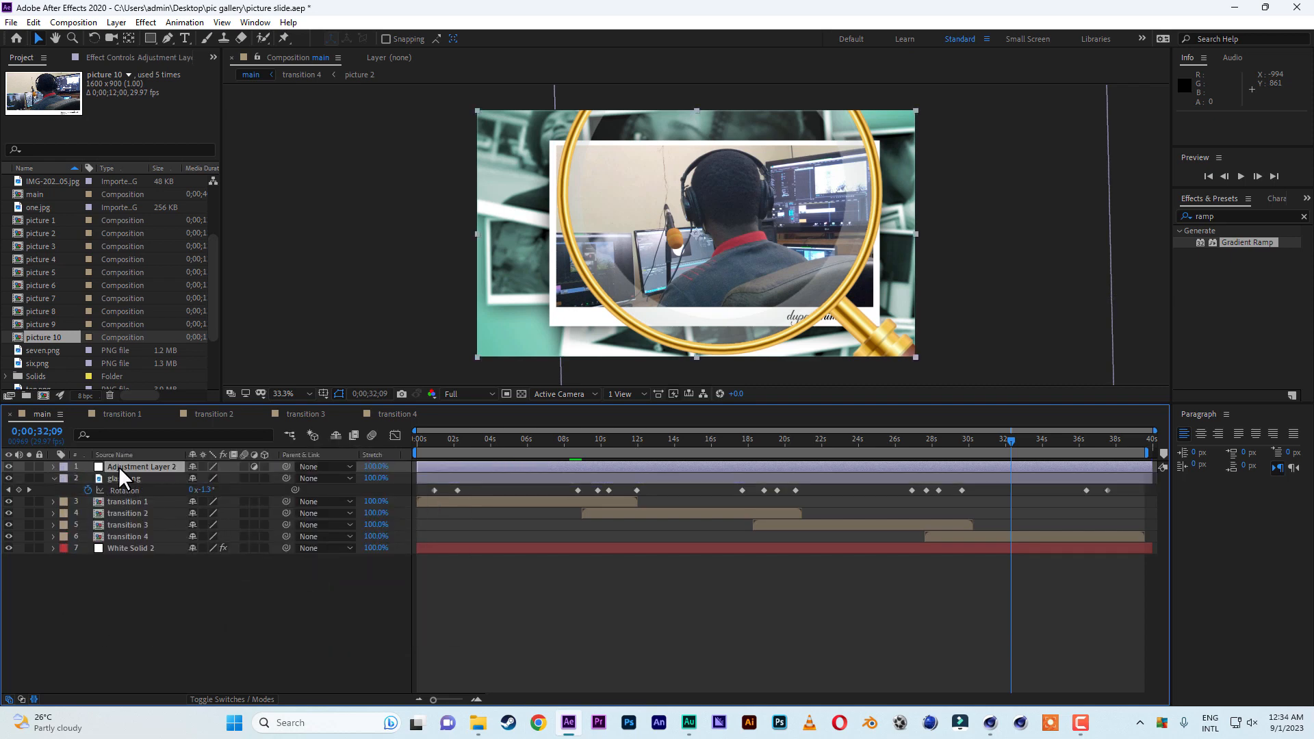
left_click_drag(118, 466, 122, 490)
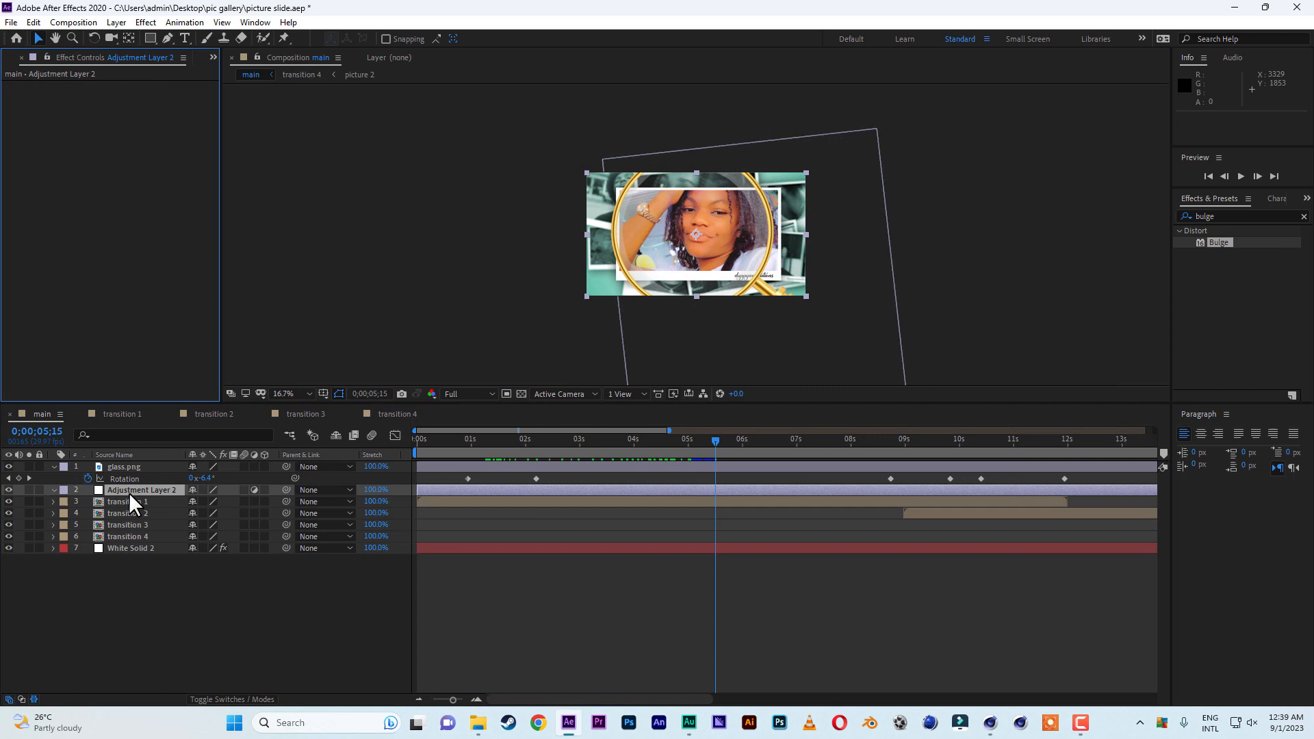
Add an elliptical mask to the adjustment layer and resize it to fit the magnifying glass lens at 0;00;05;15.
left_click(129, 491)
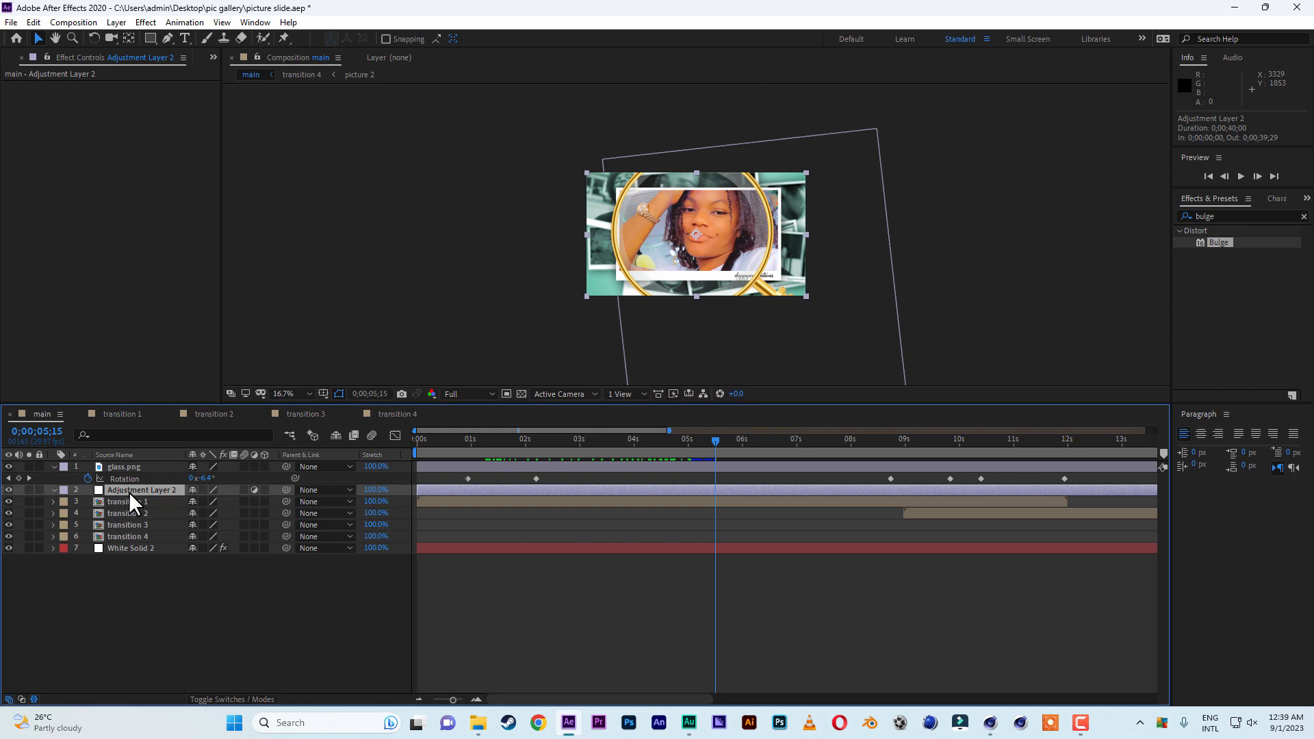
scroll(728, 311, "up", 1)
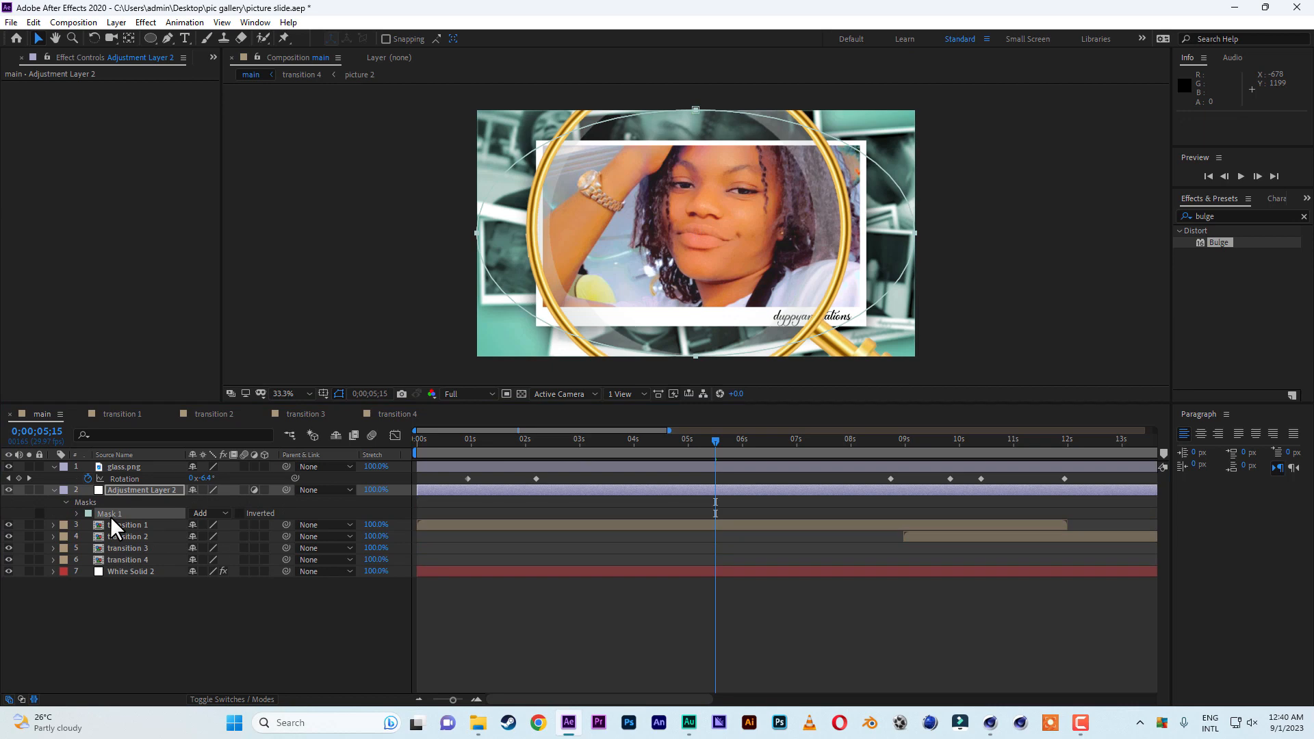
left_click(737, 239)
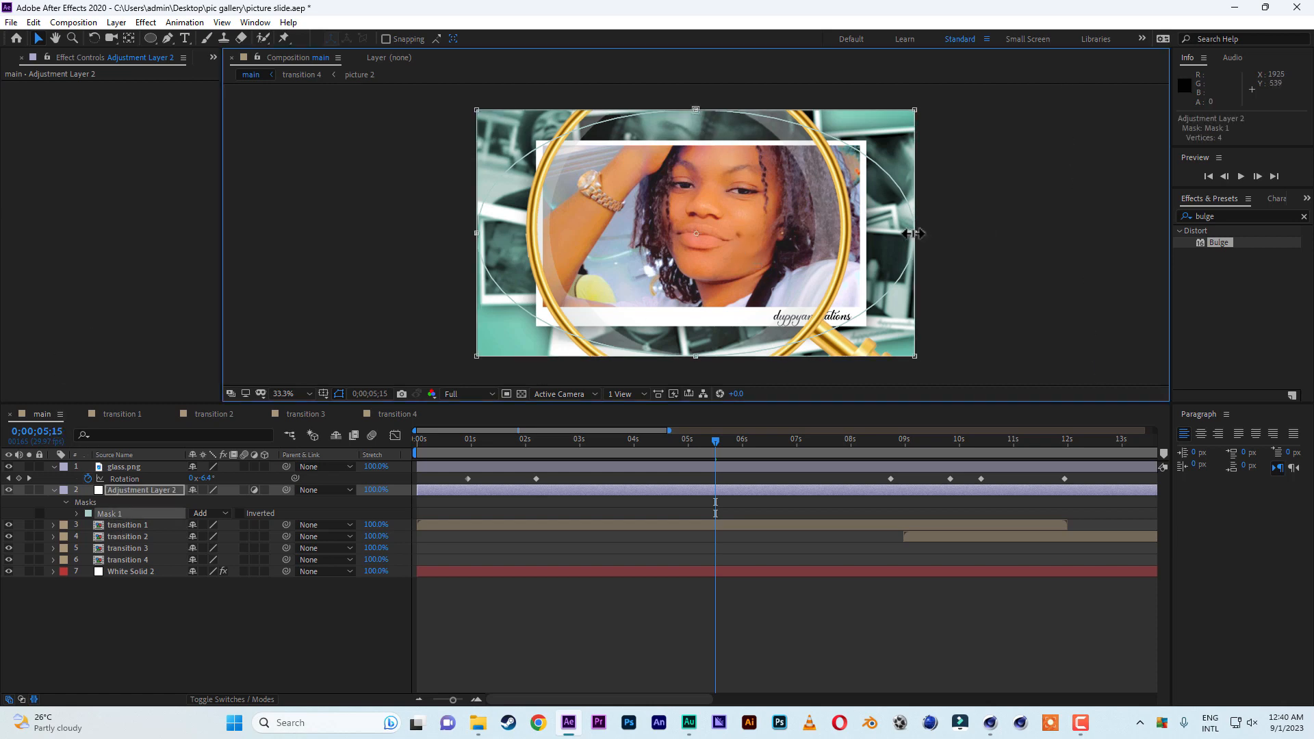
left_click_drag(915, 232, 844, 234)
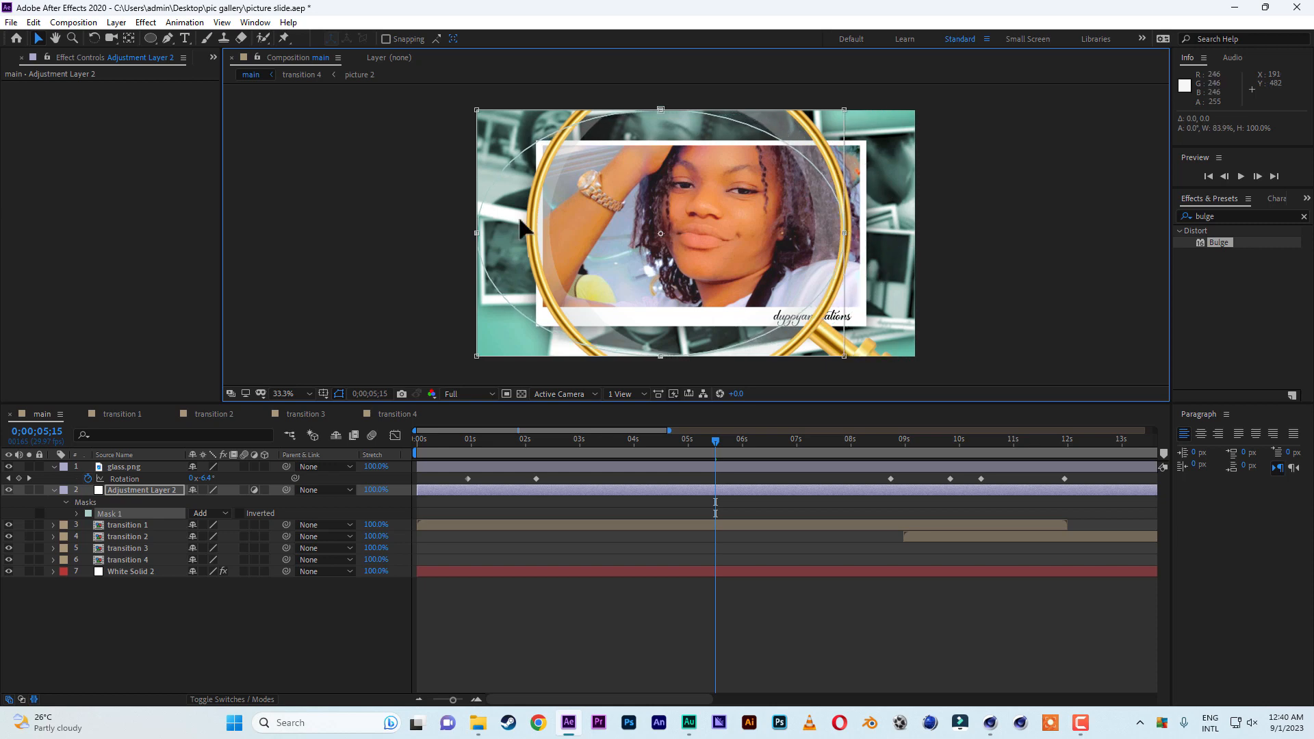
left_click_drag(475, 233, 531, 230)
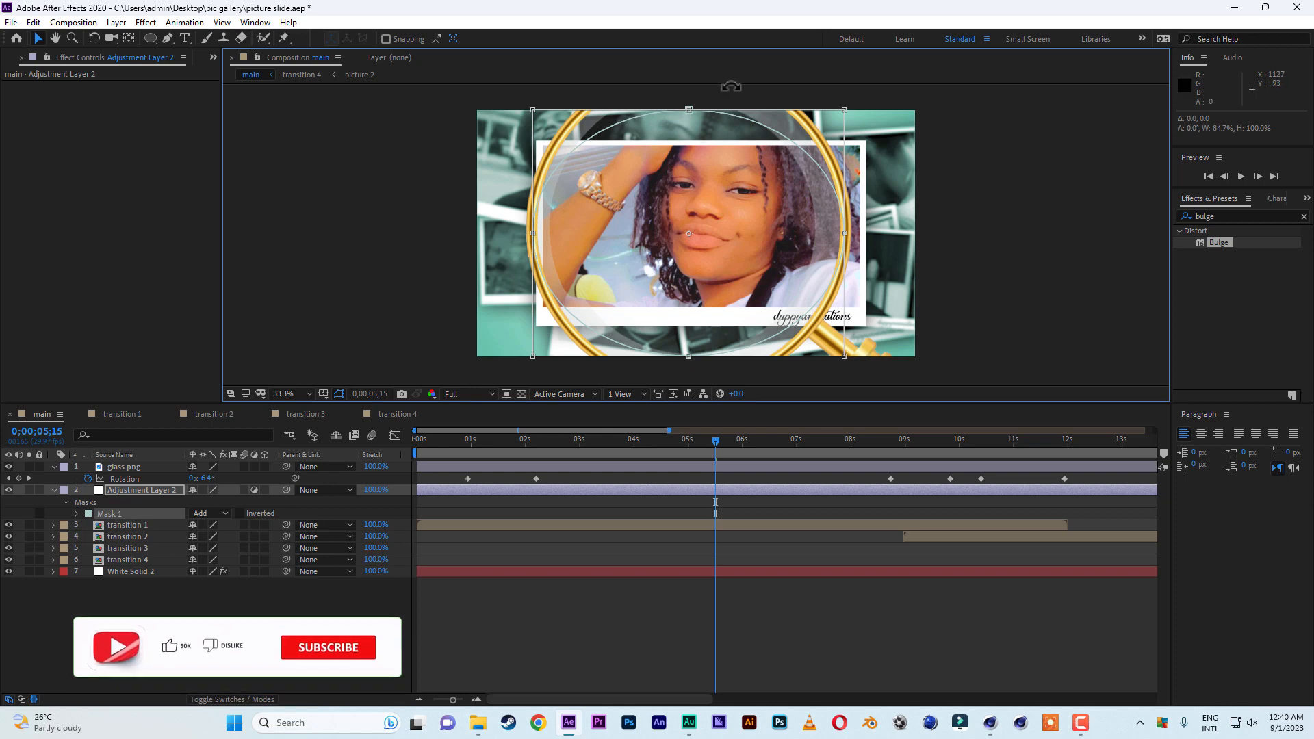
left_click_drag(692, 108, 690, 82)
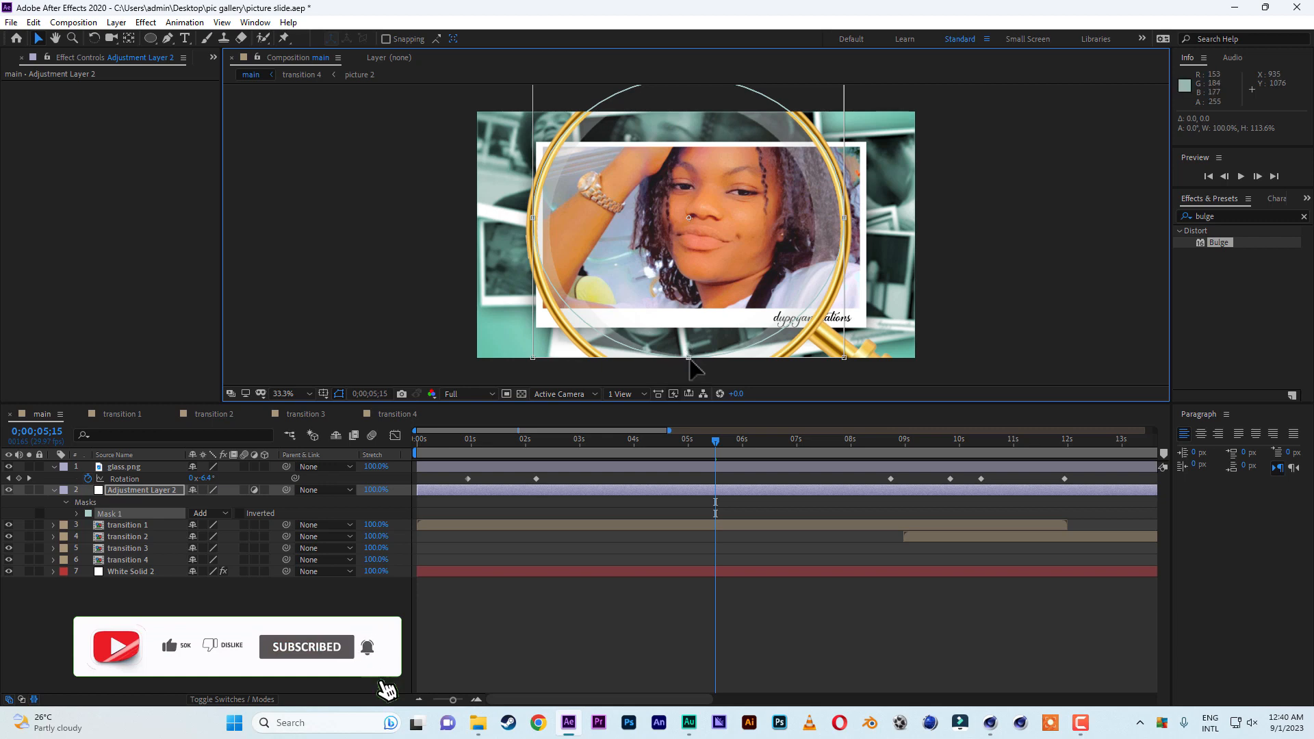
left_click_drag(688, 358, 690, 383)
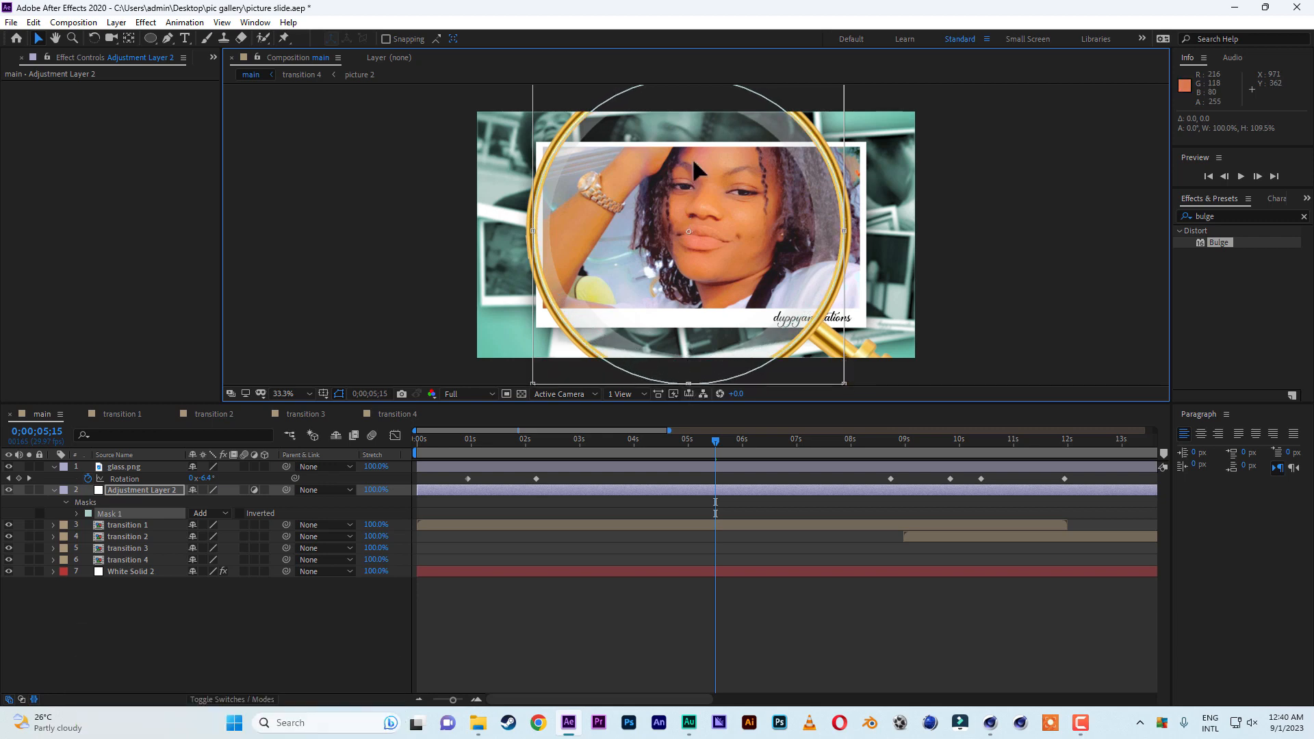
scroll(709, 164, "down", 2)
scroll(710, 177, "up", 2)
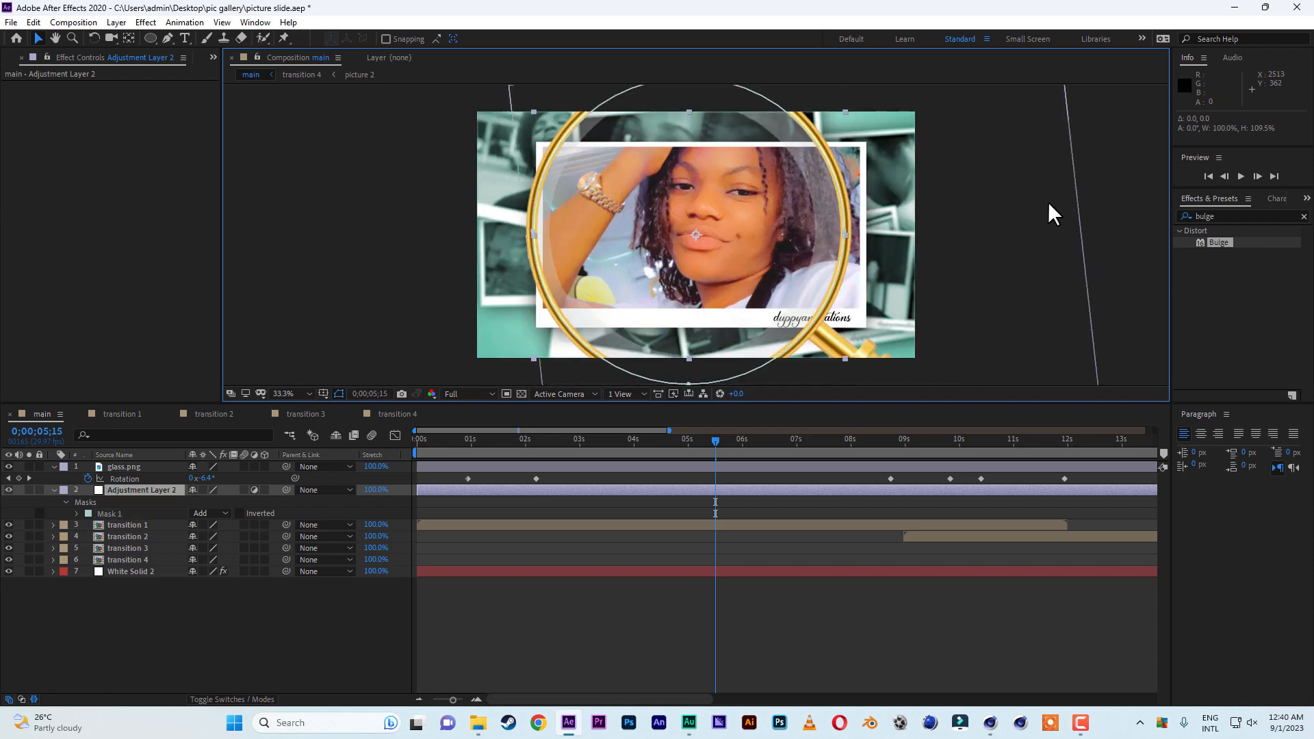
Apply Bulge to the adjustment layer with horizontal and vertical radius 680, and parent the layer to glass.png.
double_click(1216, 241)
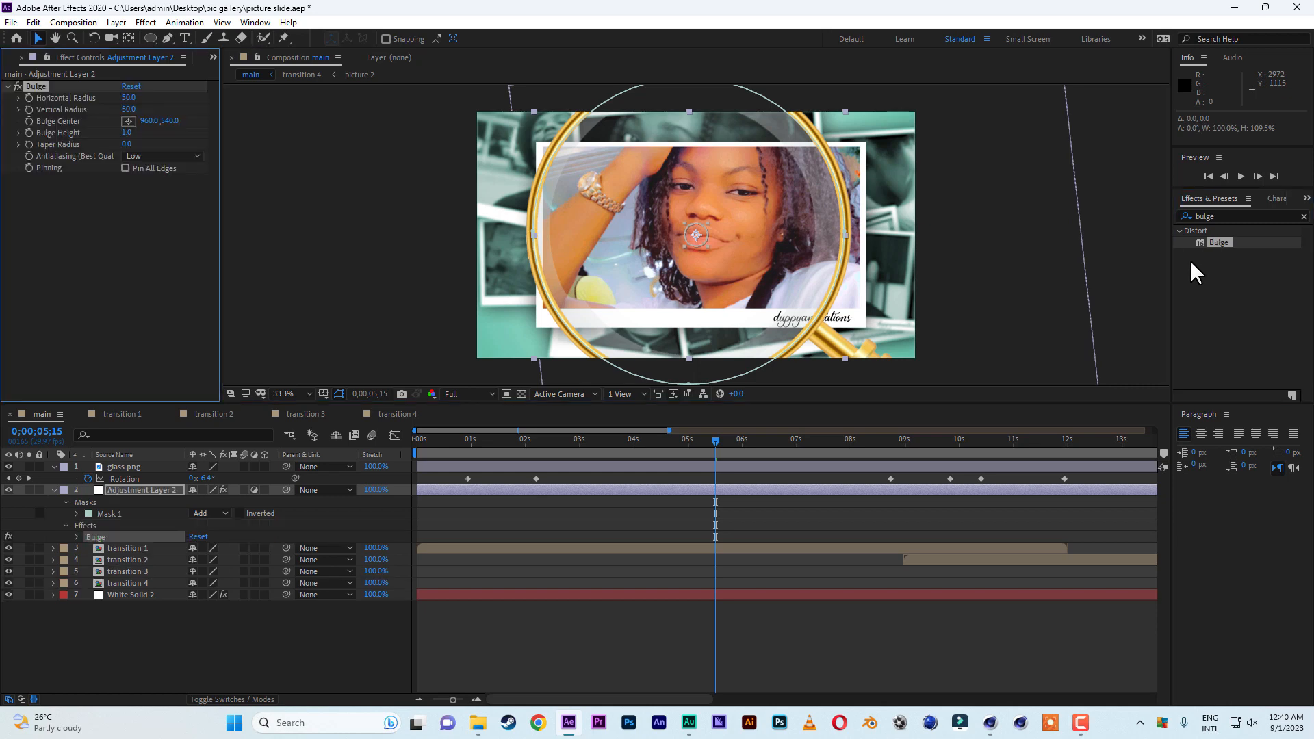
left_click(128, 97)
type("680")
left_click(128, 110)
type("680")
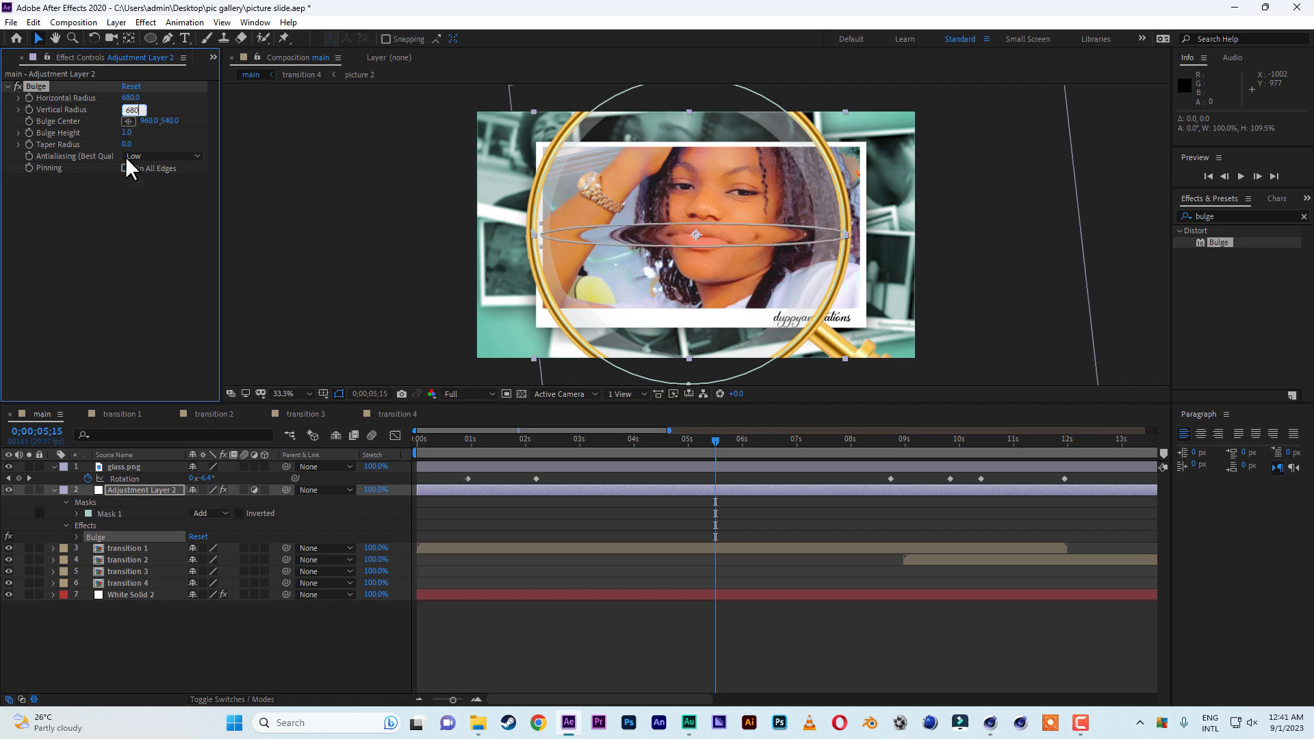
left_click(116, 317)
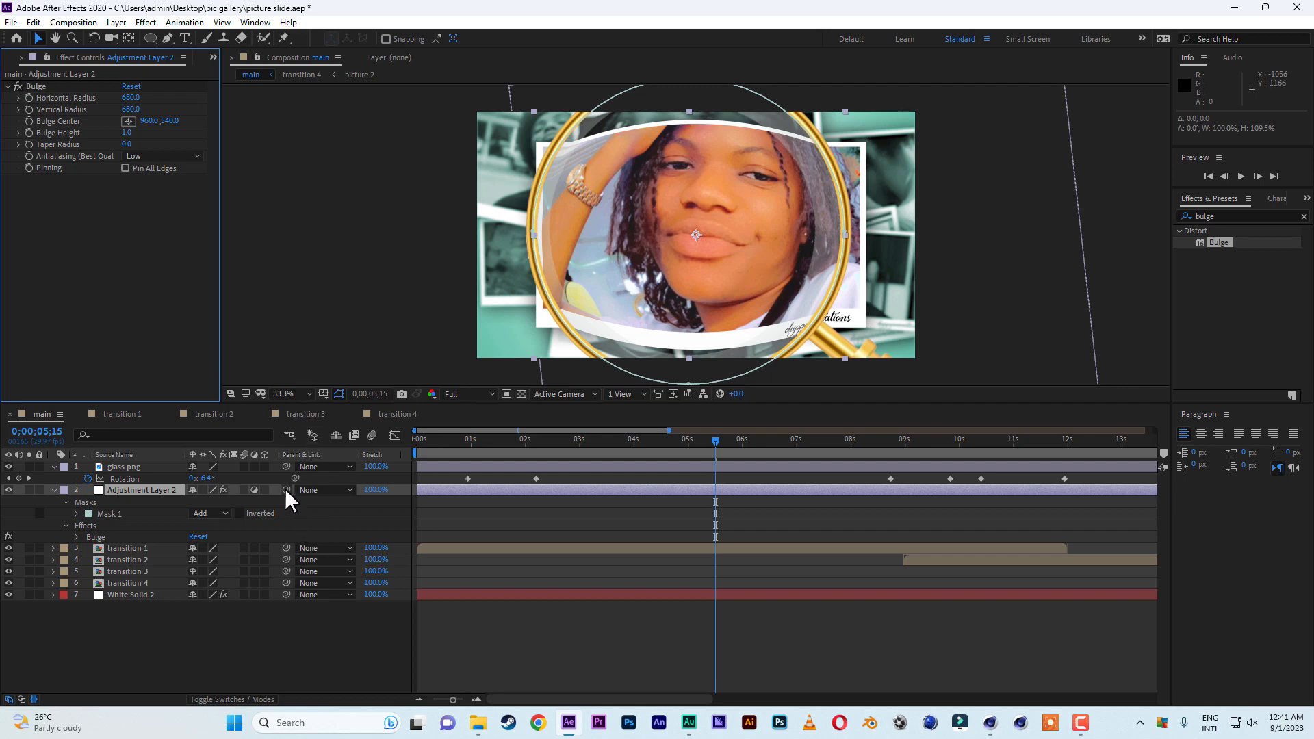
left_click_drag(285, 488, 115, 467)
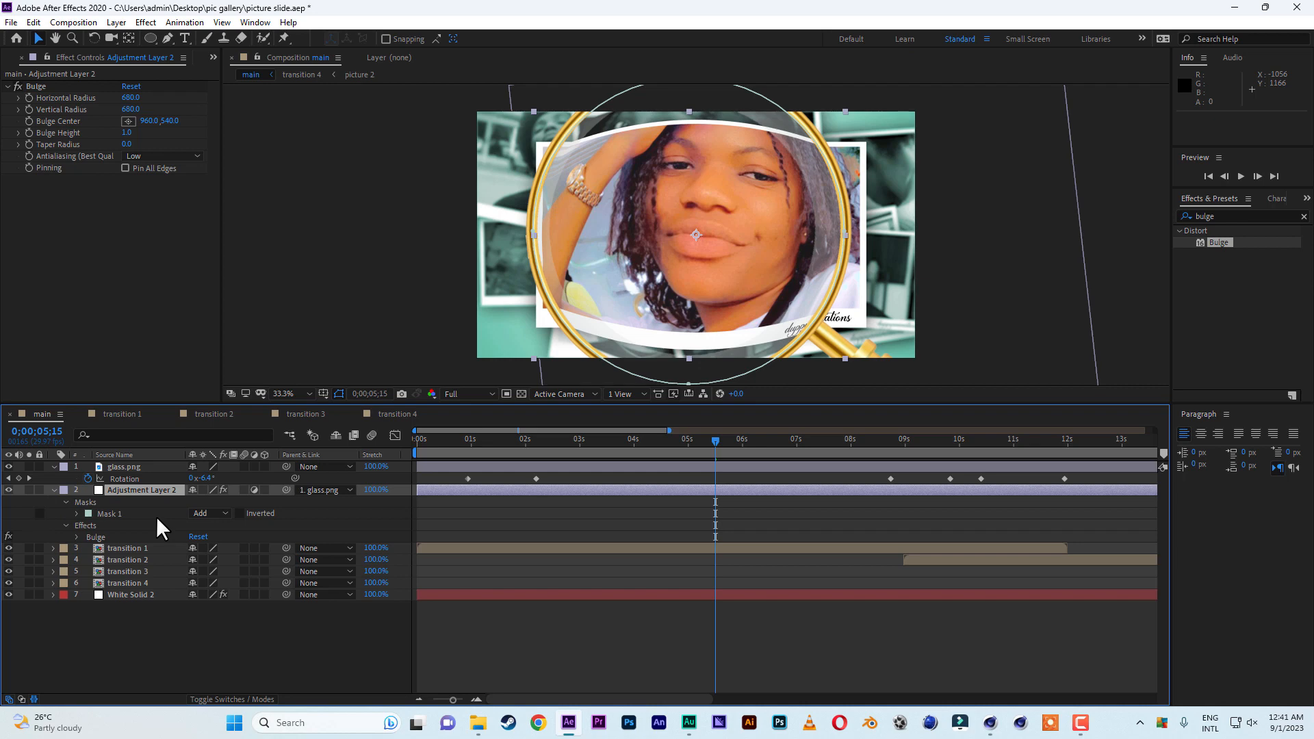
Keyframe the adjustment layer's Bulge Center at 0;00;05;15, and move it onto the lens centre at 0;00;03;27, about 798, 672.
key("e")
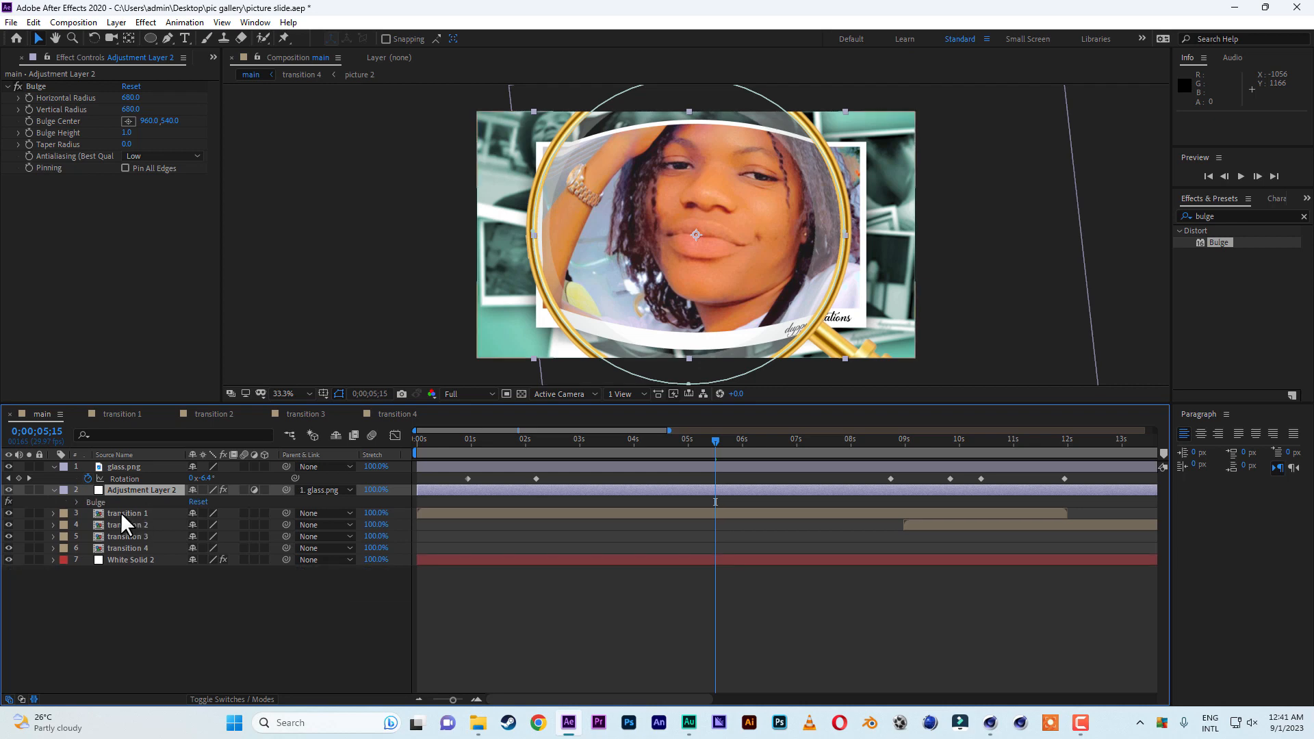
left_click(77, 502)
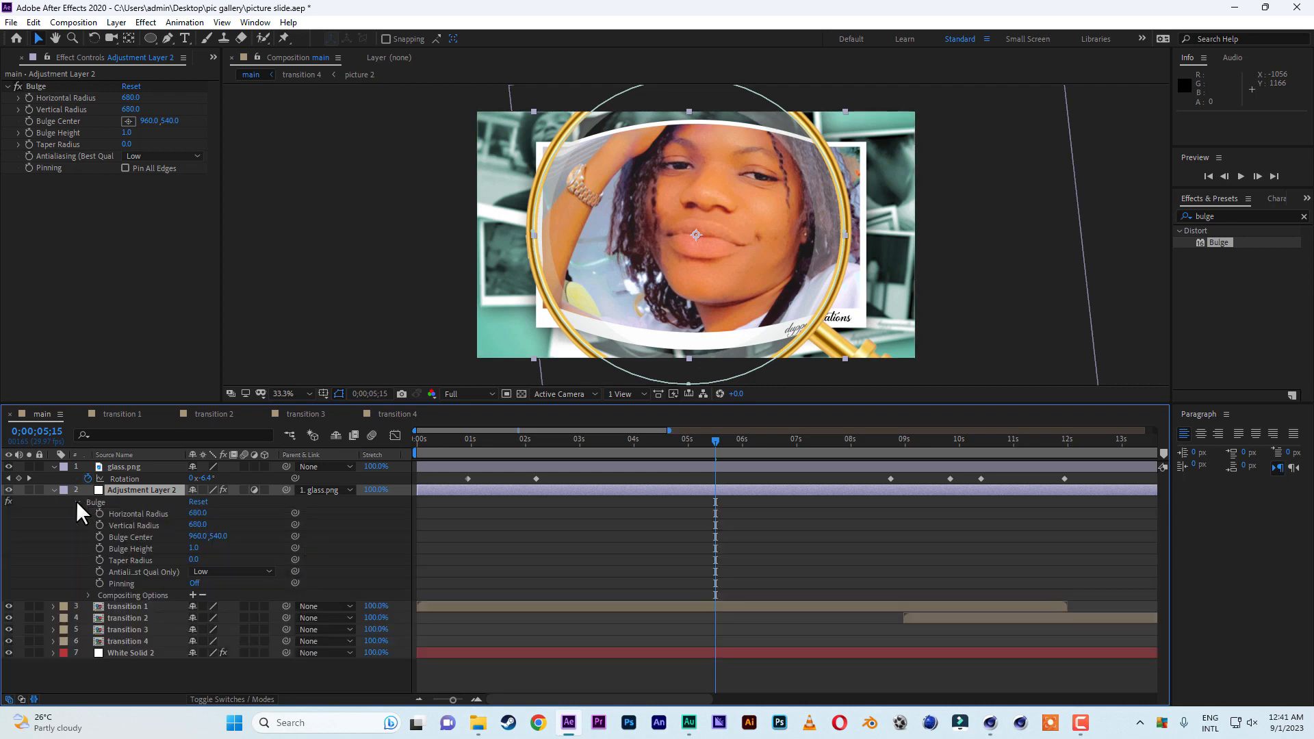
left_click(100, 535)
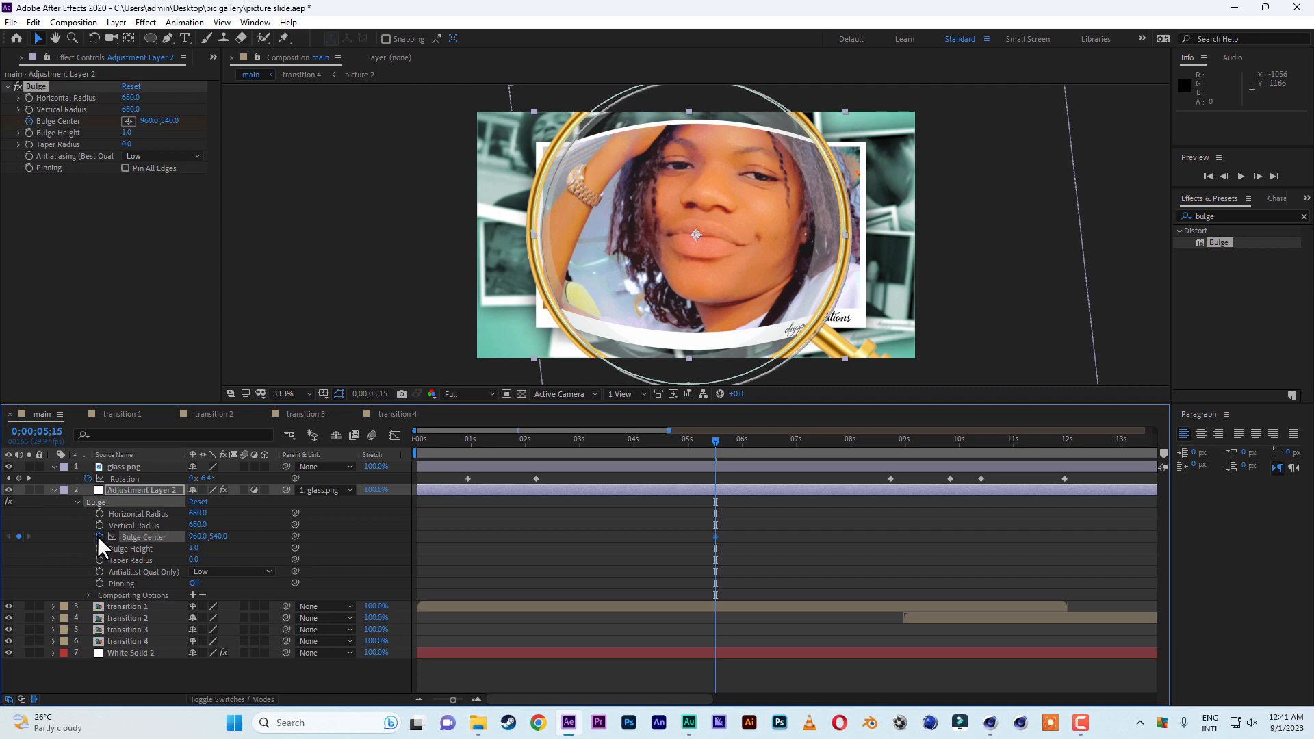
left_click_drag(713, 441, 627, 445)
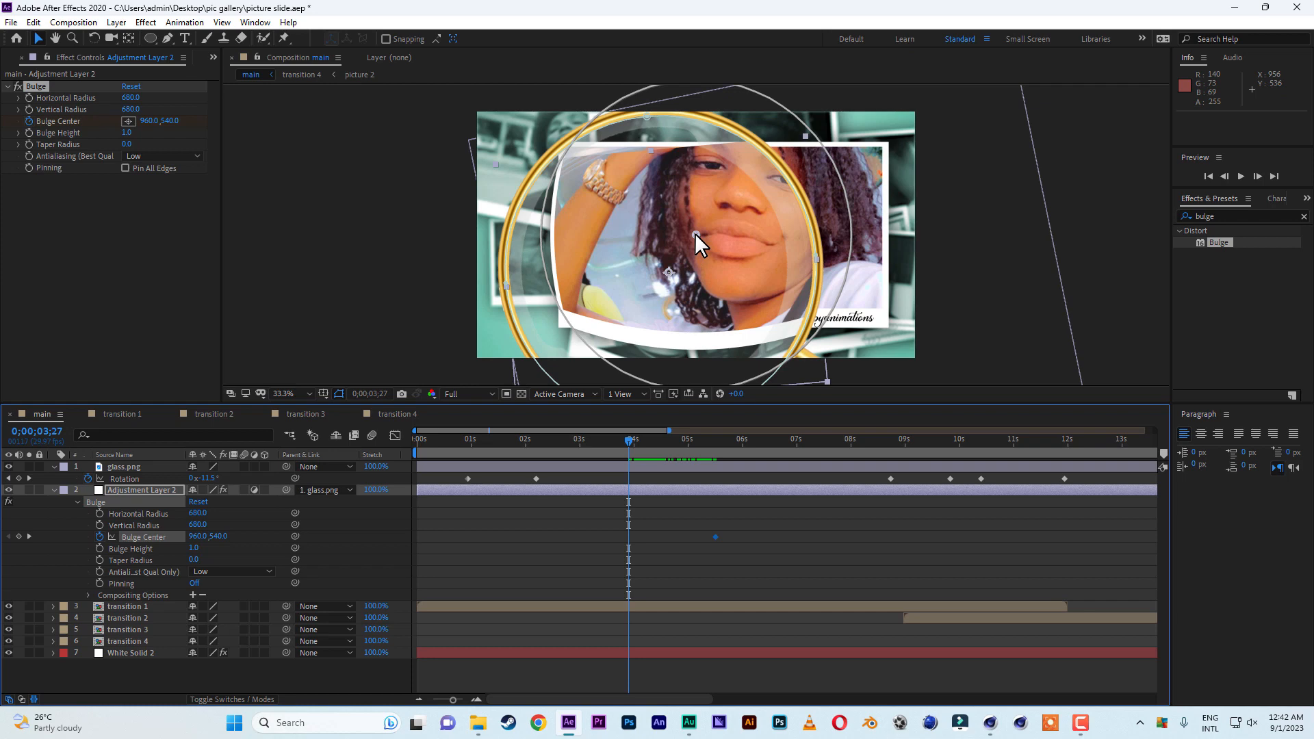
left_click_drag(696, 232, 658, 263)
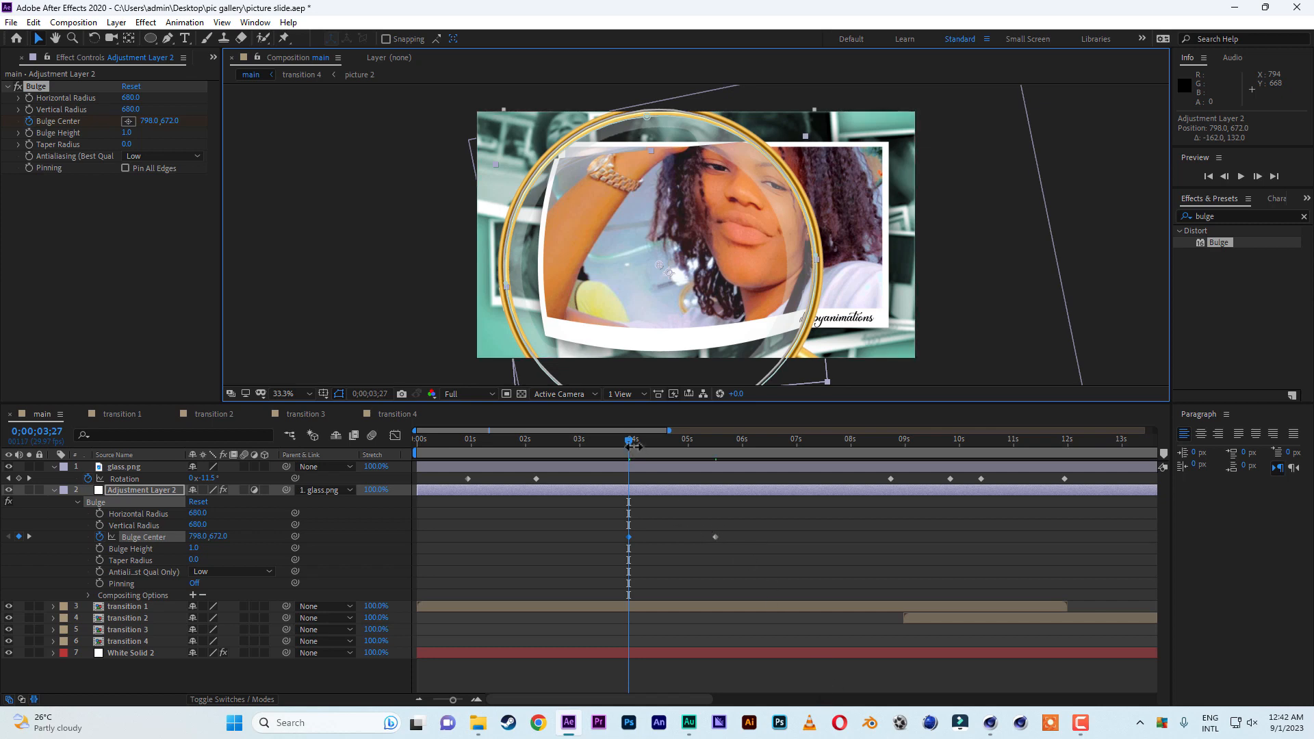
Add Bulge Center keyframes that follow the lens at 0;00;02;10 (about 702, 858) and 0;00;01;14 (about 444, 1530).
left_click_drag(627, 441, 544, 449)
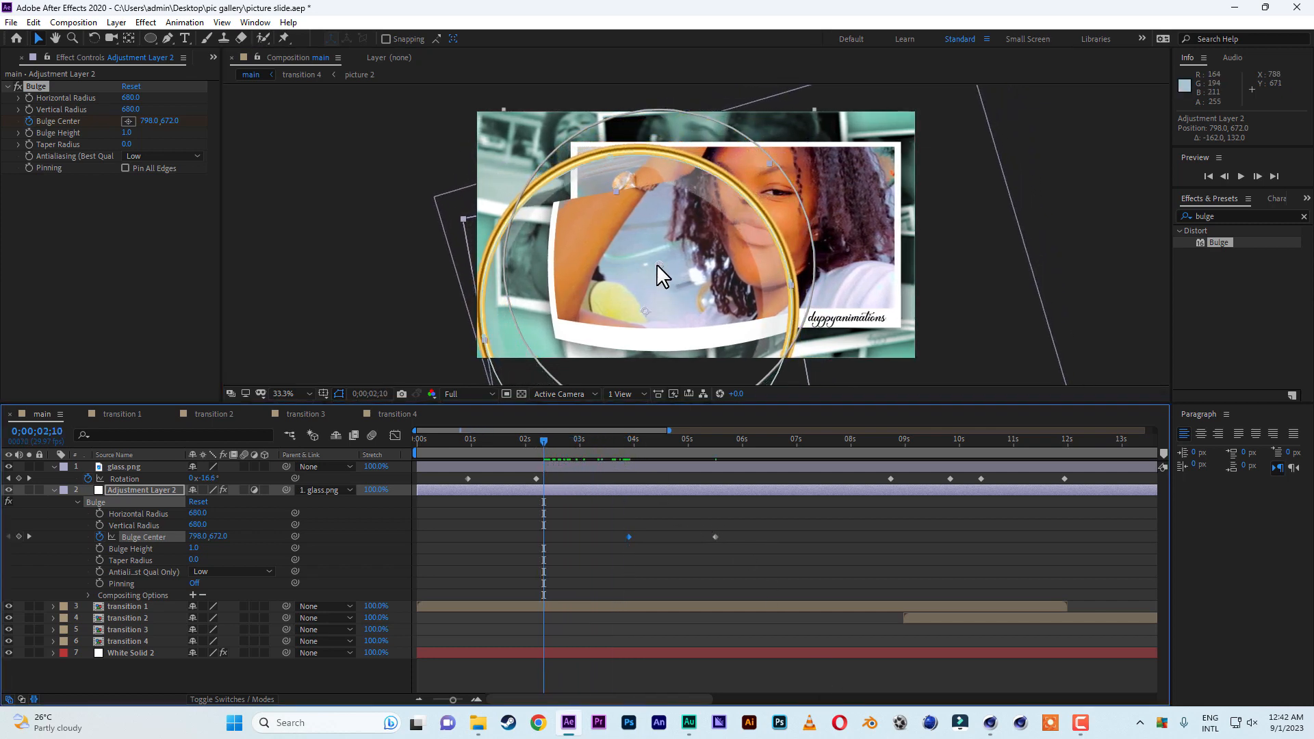
left_click_drag(657, 265, 635, 309)
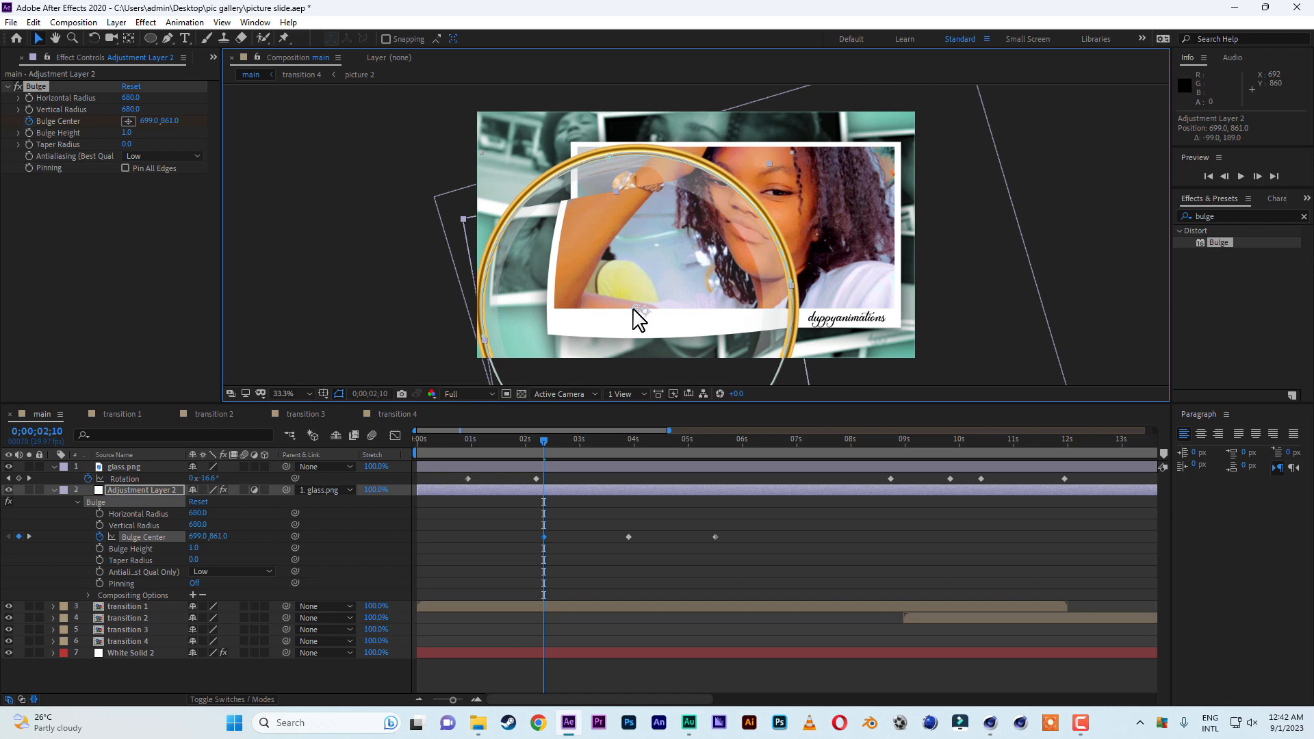
left_click_drag(636, 308, 637, 308)
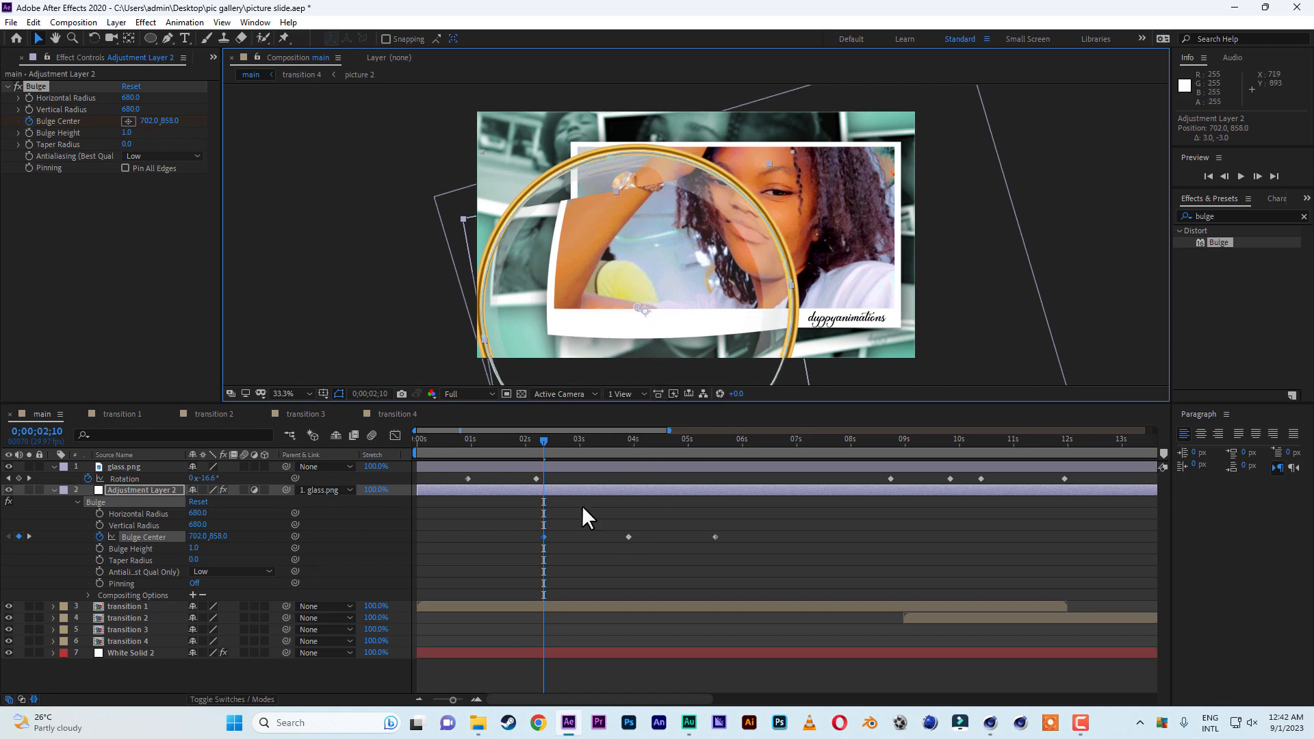
left_click_drag(545, 440, 497, 441)
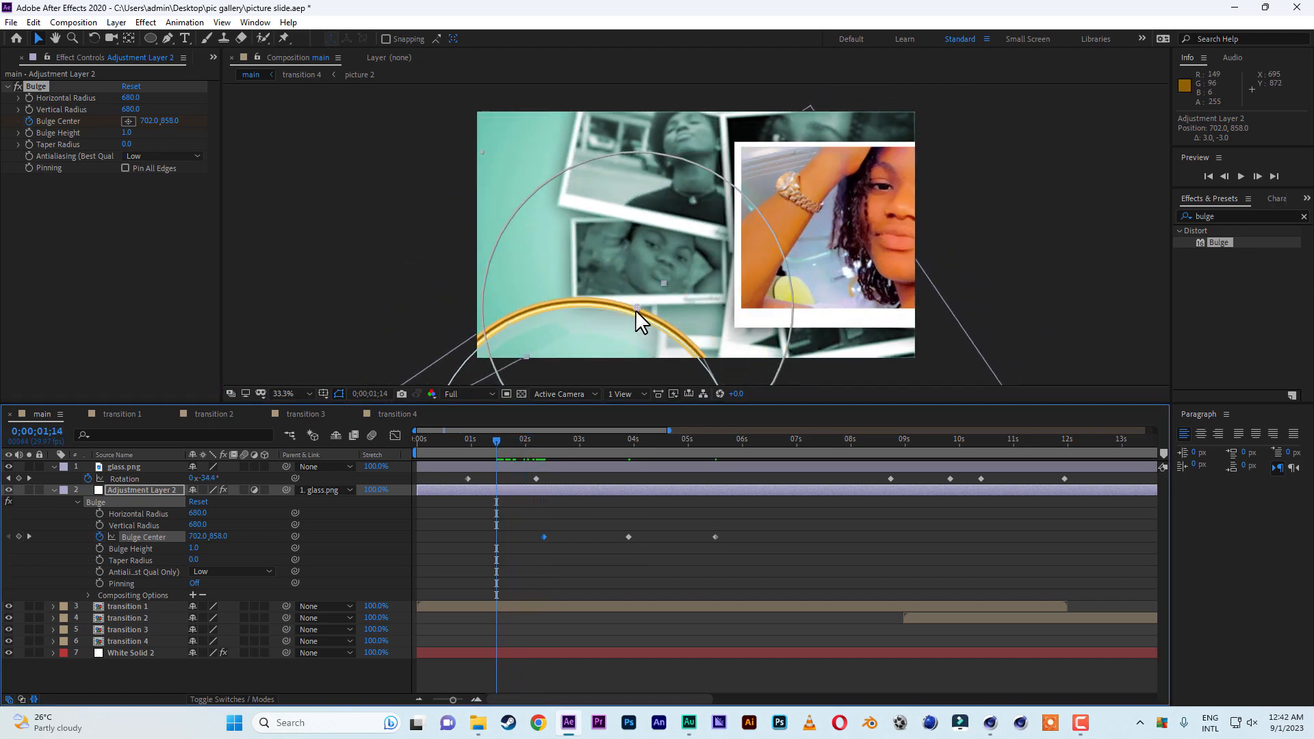
left_click_drag(635, 310, 577, 462)
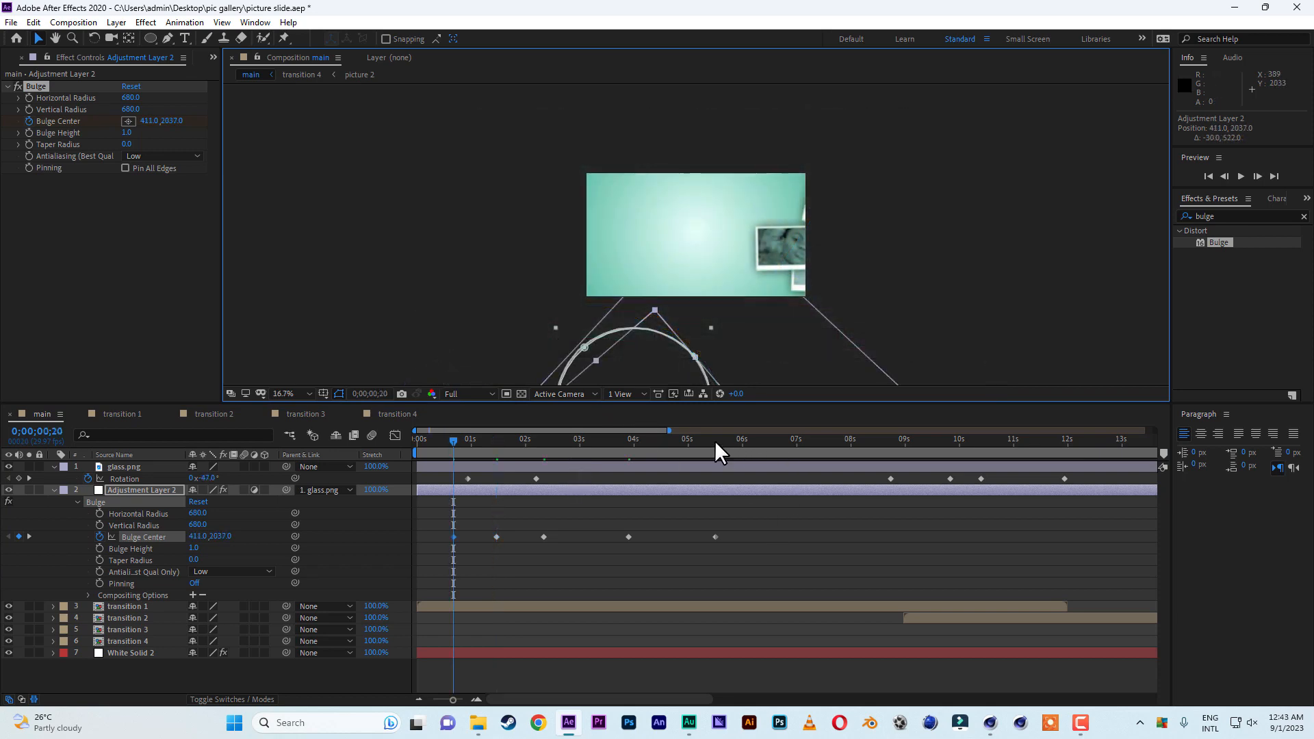
Keyframe the Bulge Center to follow the lens at 0;00;07;12 (about 1101, 351), 0;00;09;13 (about 2133, -276) and onward through 0;00;37;18.
left_click_drag(714, 440, 818, 446)
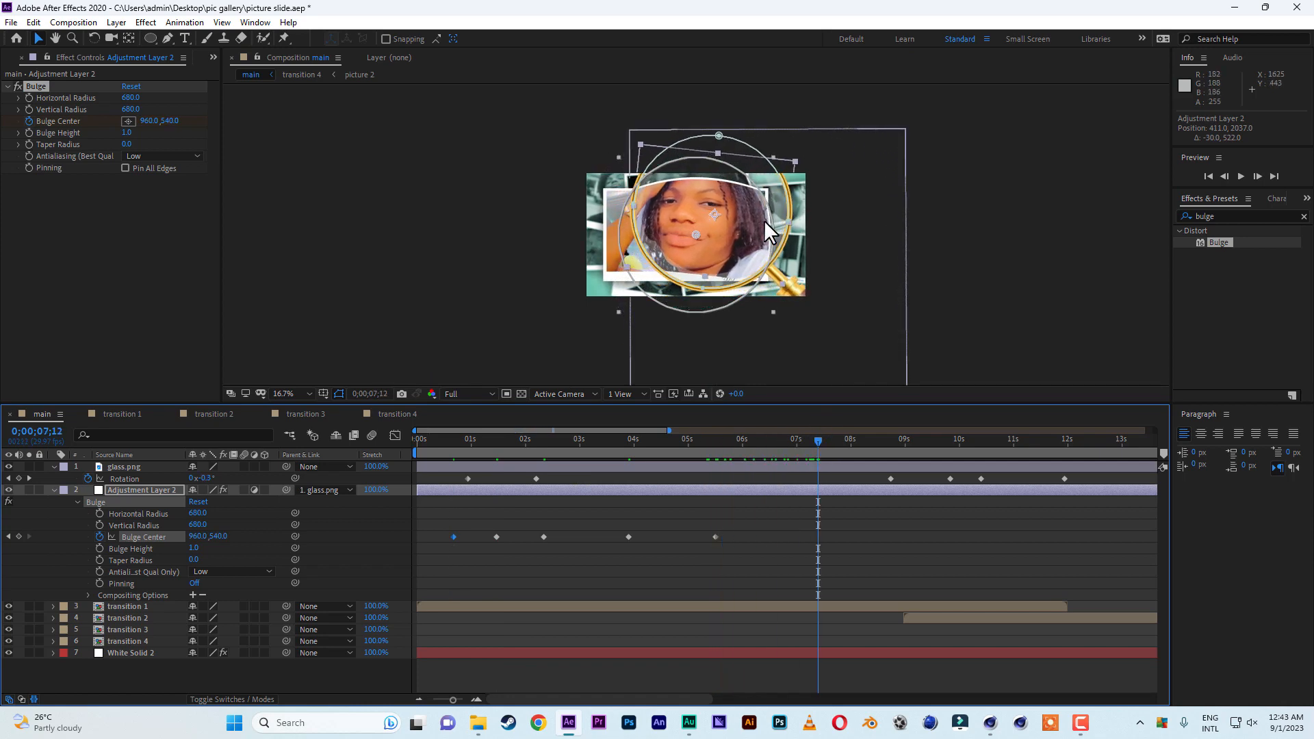
key("period")
key("period")
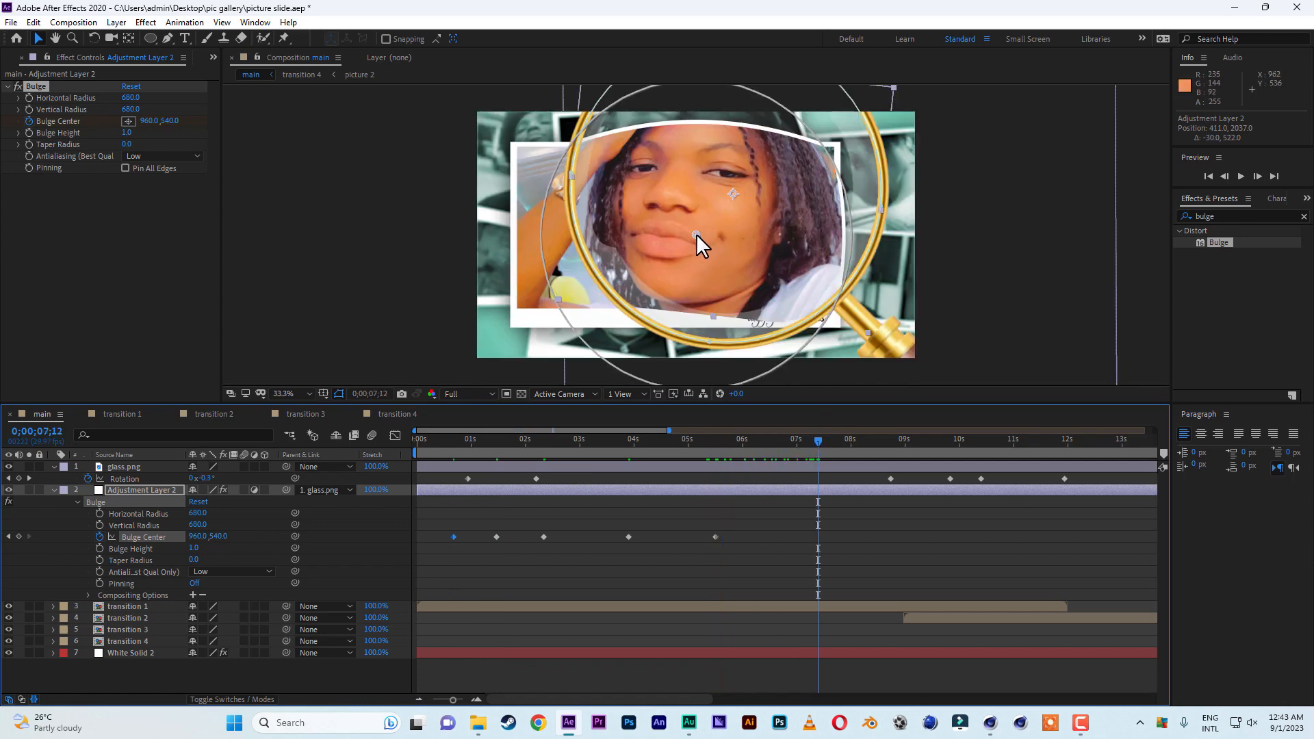
left_click_drag(696, 233, 728, 191)
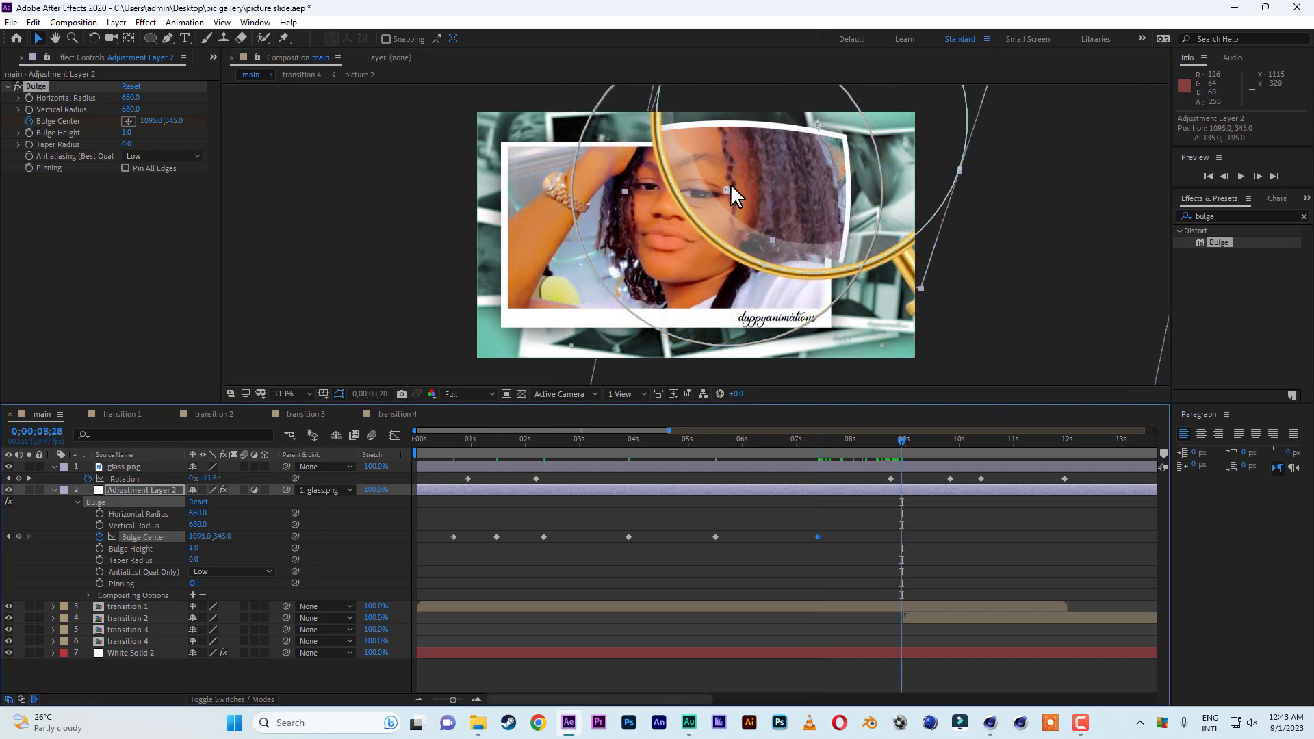
left_click_drag(728, 187, 815, 117)
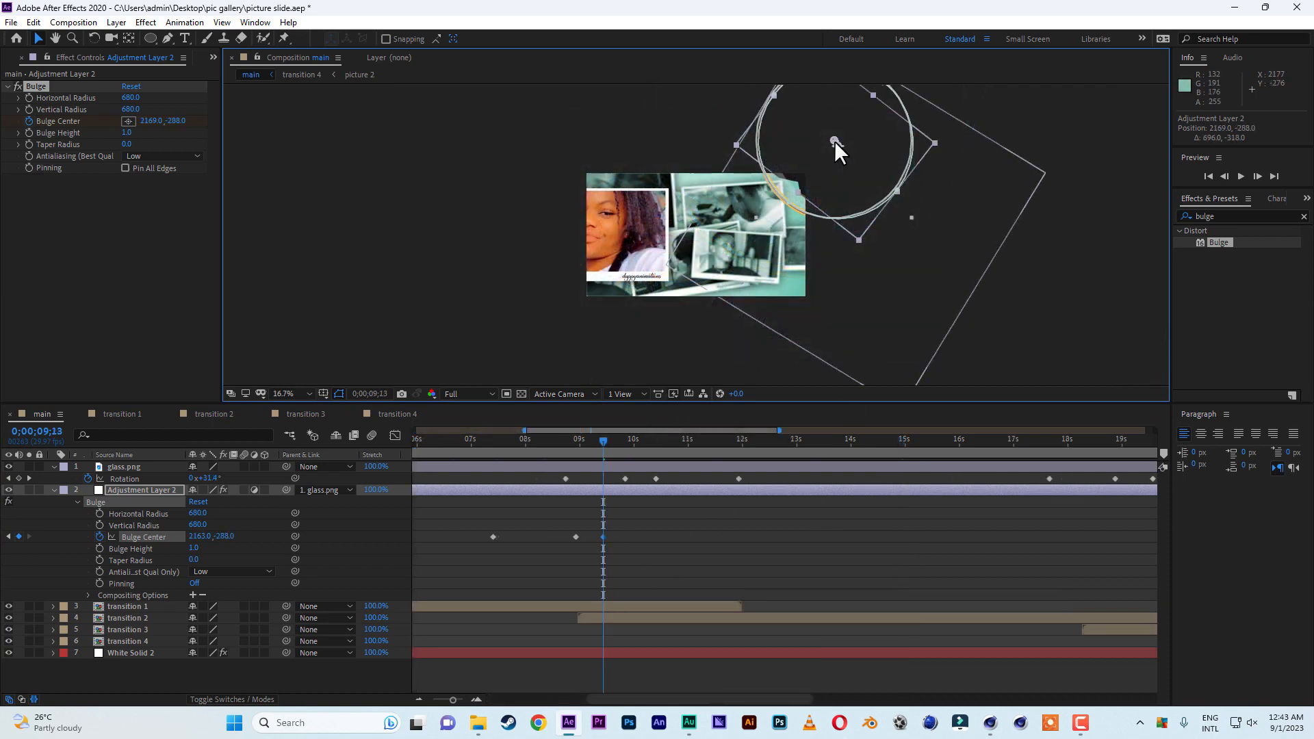
left_click_drag(835, 141, 837, 143)
mouse_move(605, 441)
left_mouse_down()
mouse_move(656, 444)
mouse_move(599, 446)
mouse_move(615, 445)
left_mouse_up()
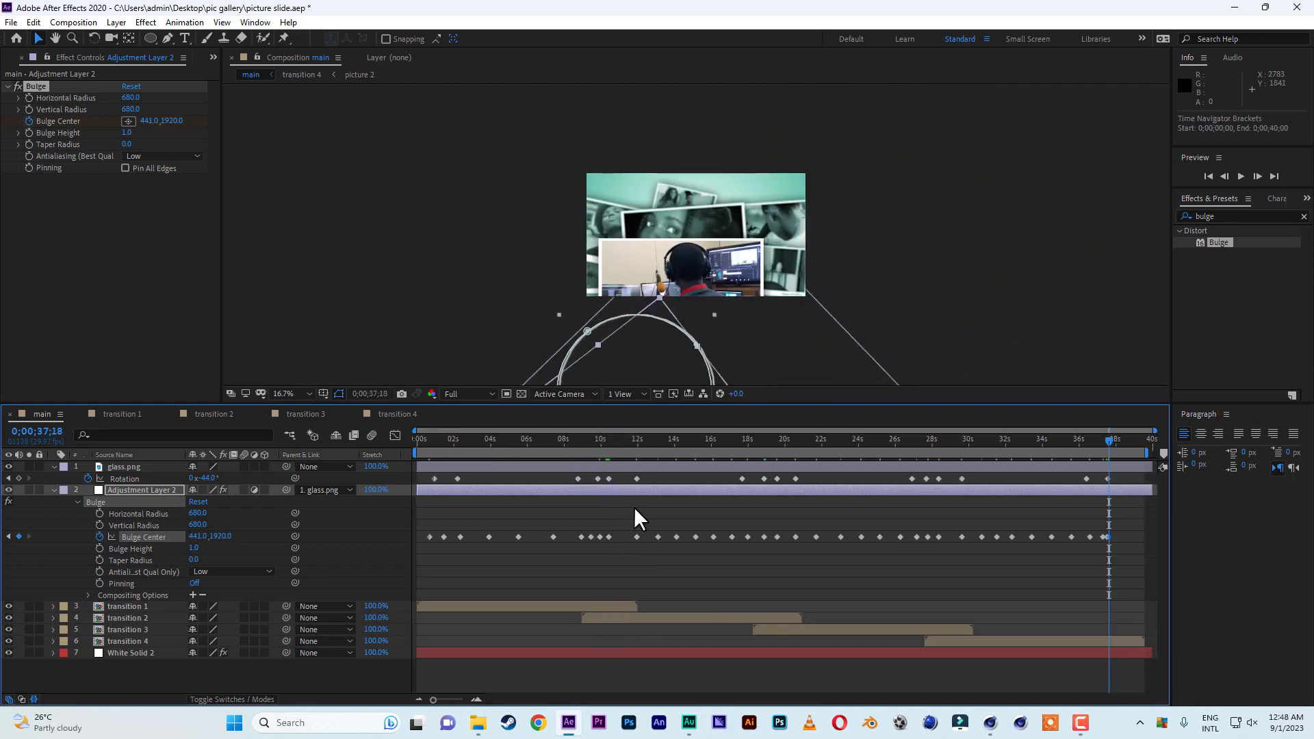
Save the project and preview the main composition from the beginning.
left_click(11, 22)
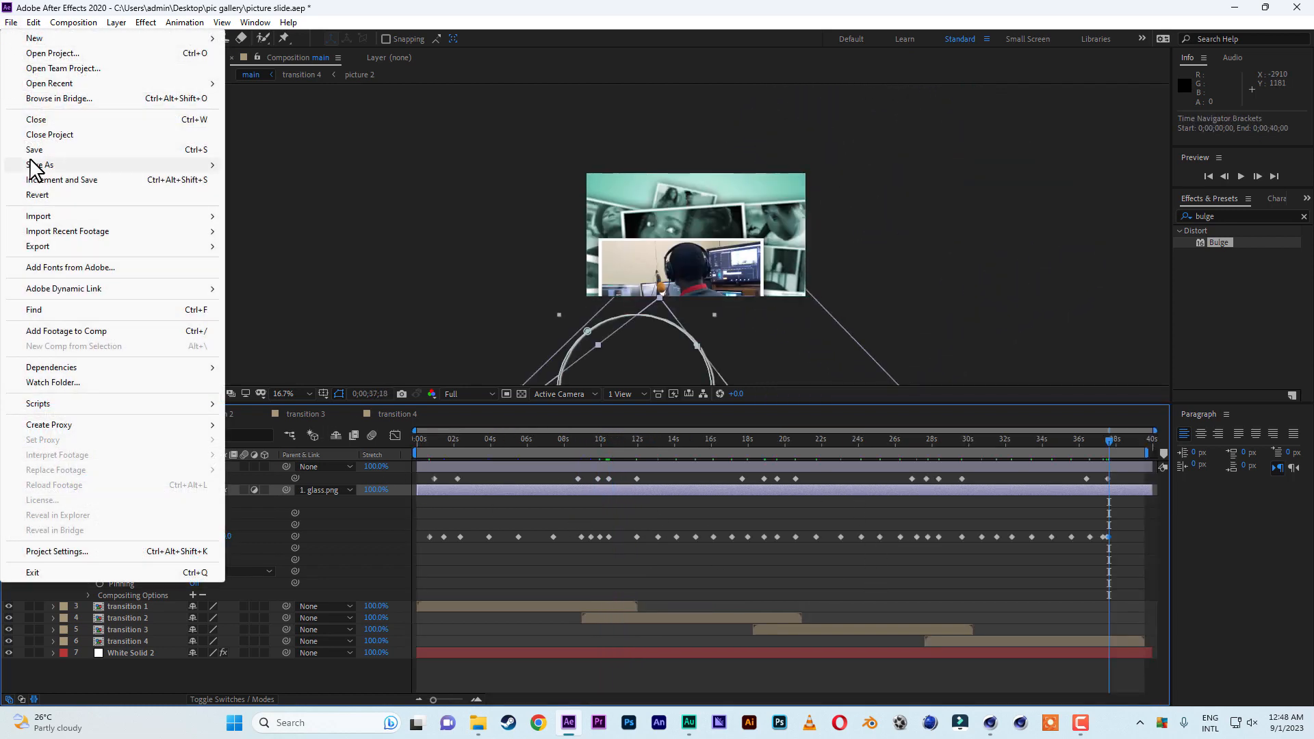
left_click(41, 151)
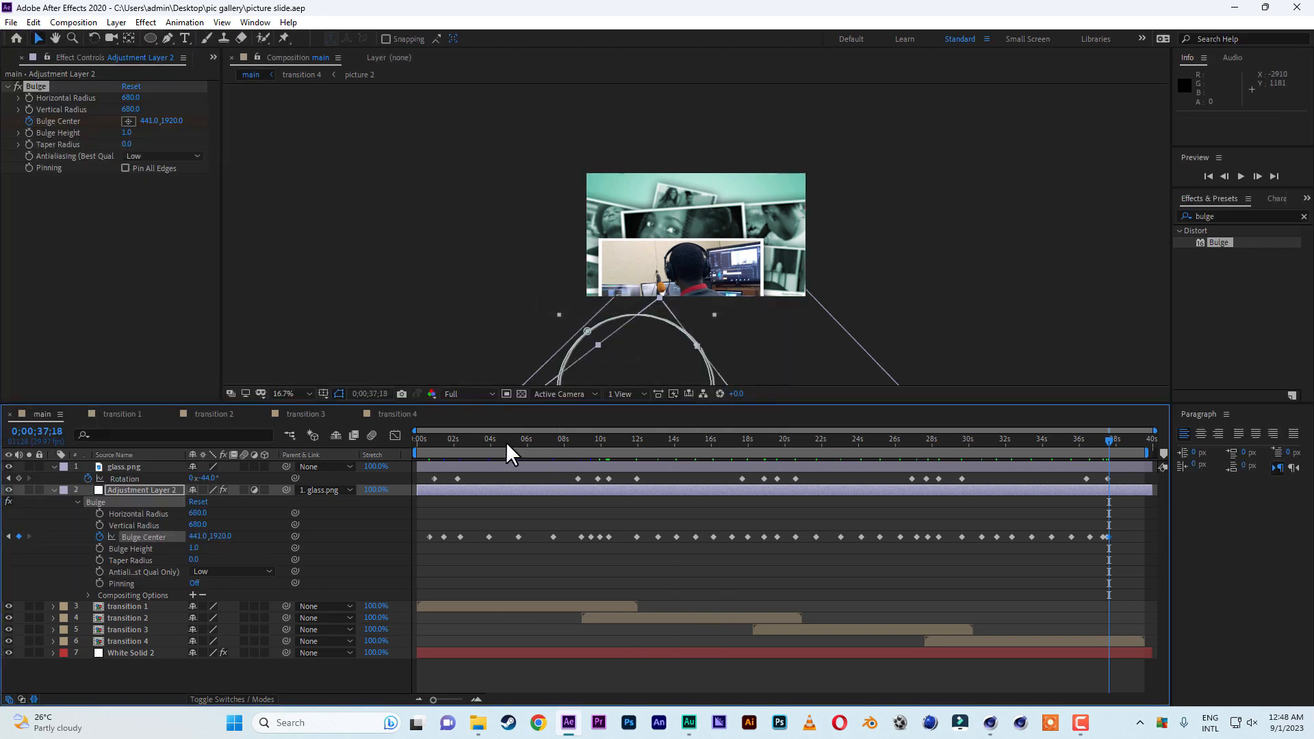
left_click_drag(508, 441, 373, 442)
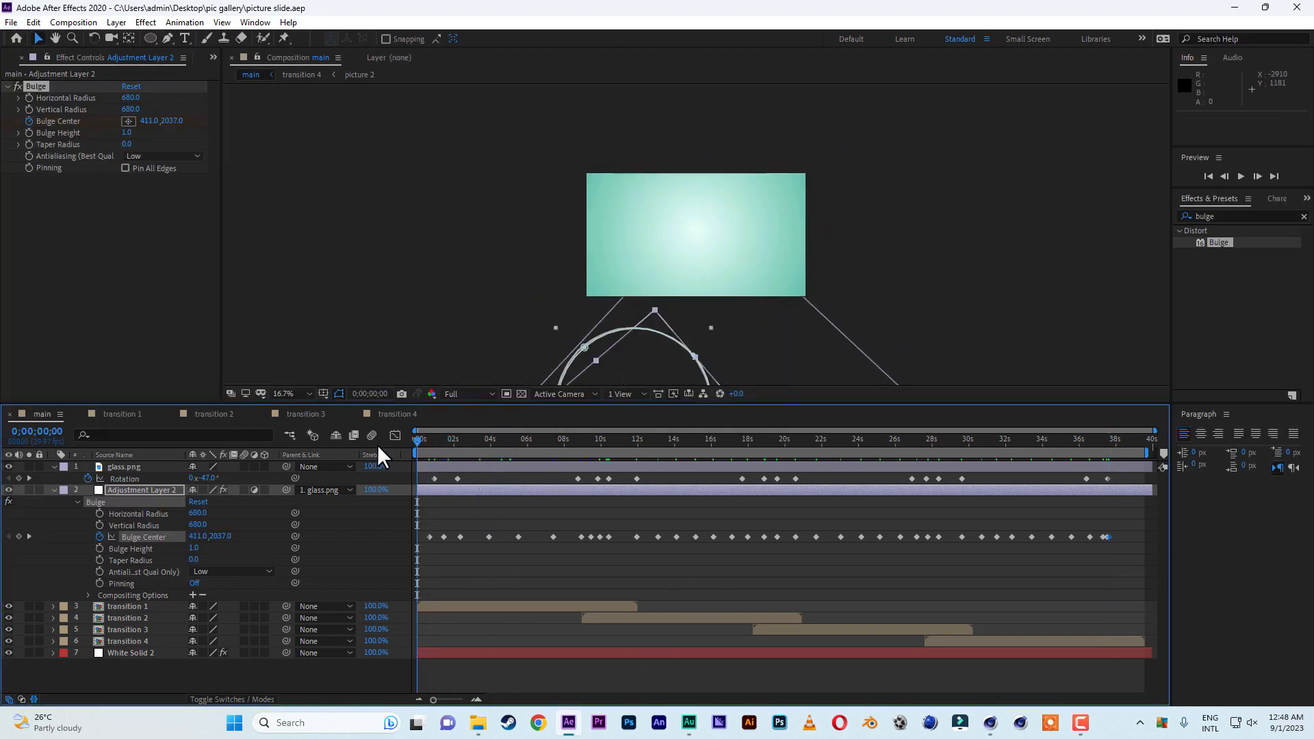
left_click(466, 568)
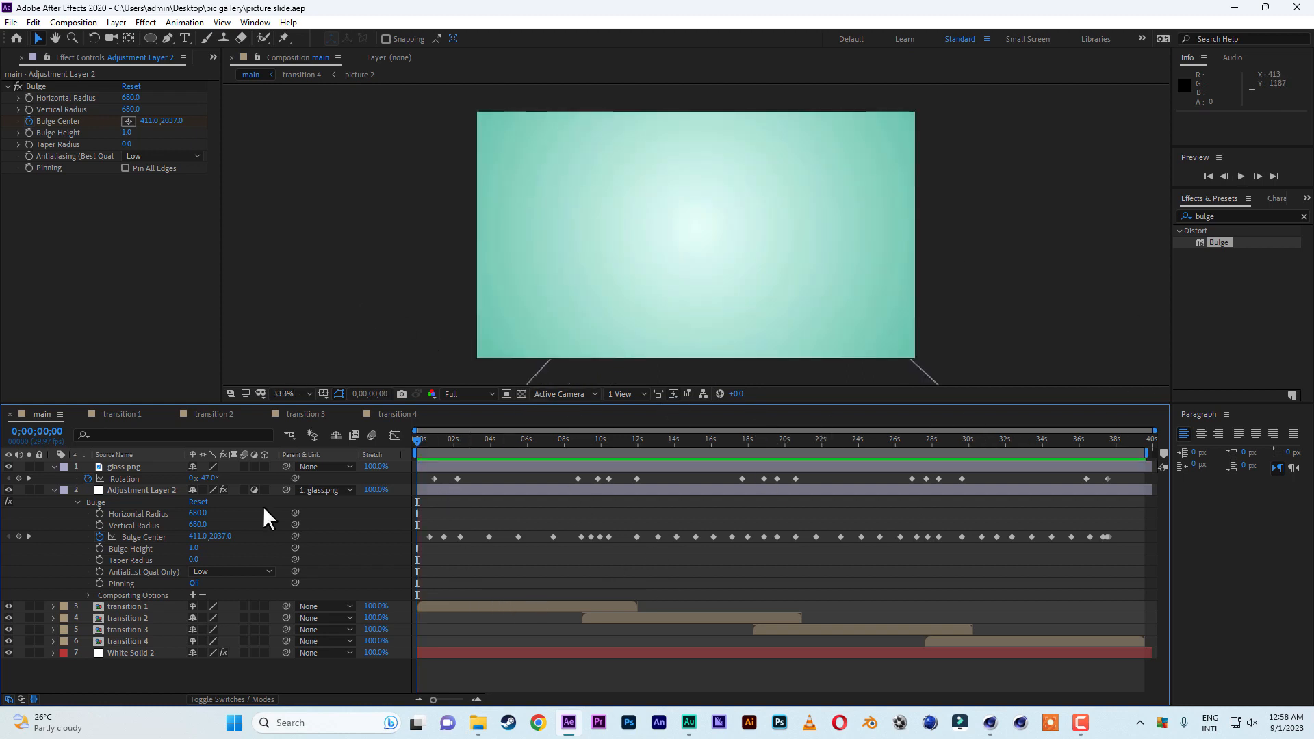
key("space")
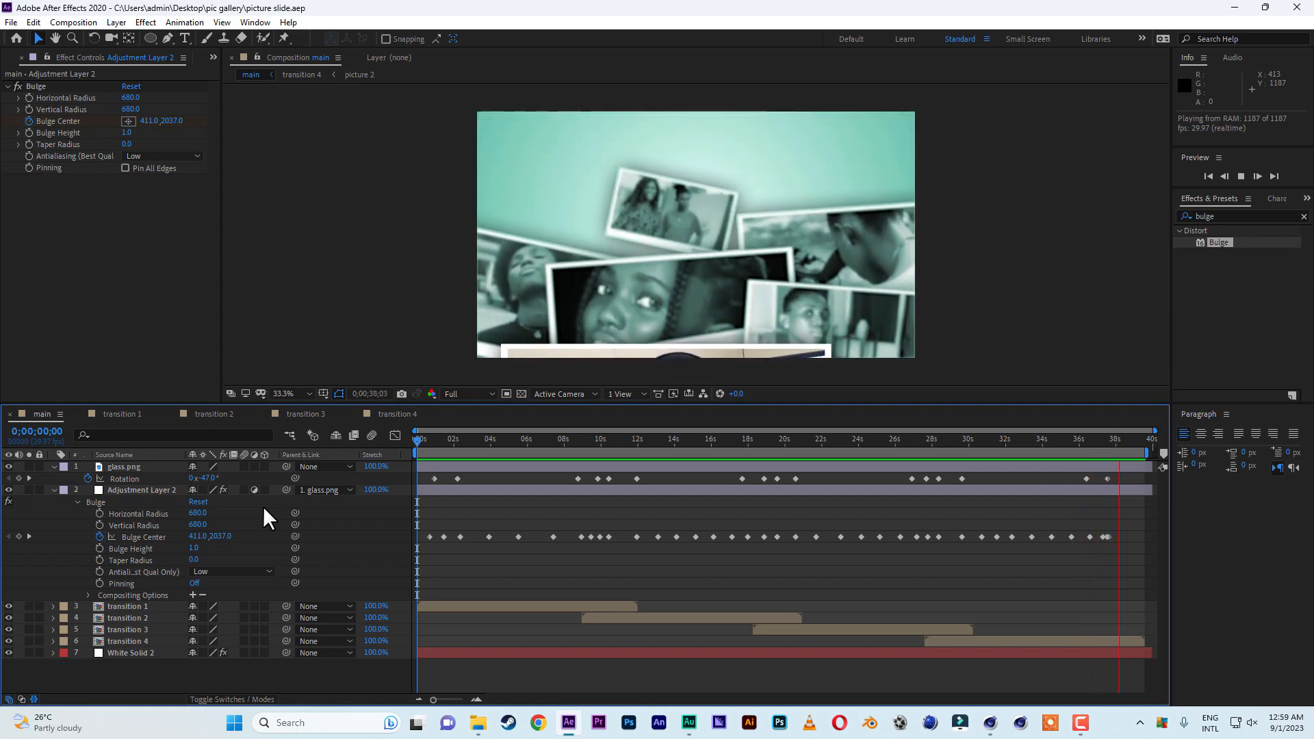
Add the text "Happy Birthday" on two lines over the pictures in the main composition at 0;00;38;28.
left_click(950, 441)
left_click_drag(950, 441, 1132, 442)
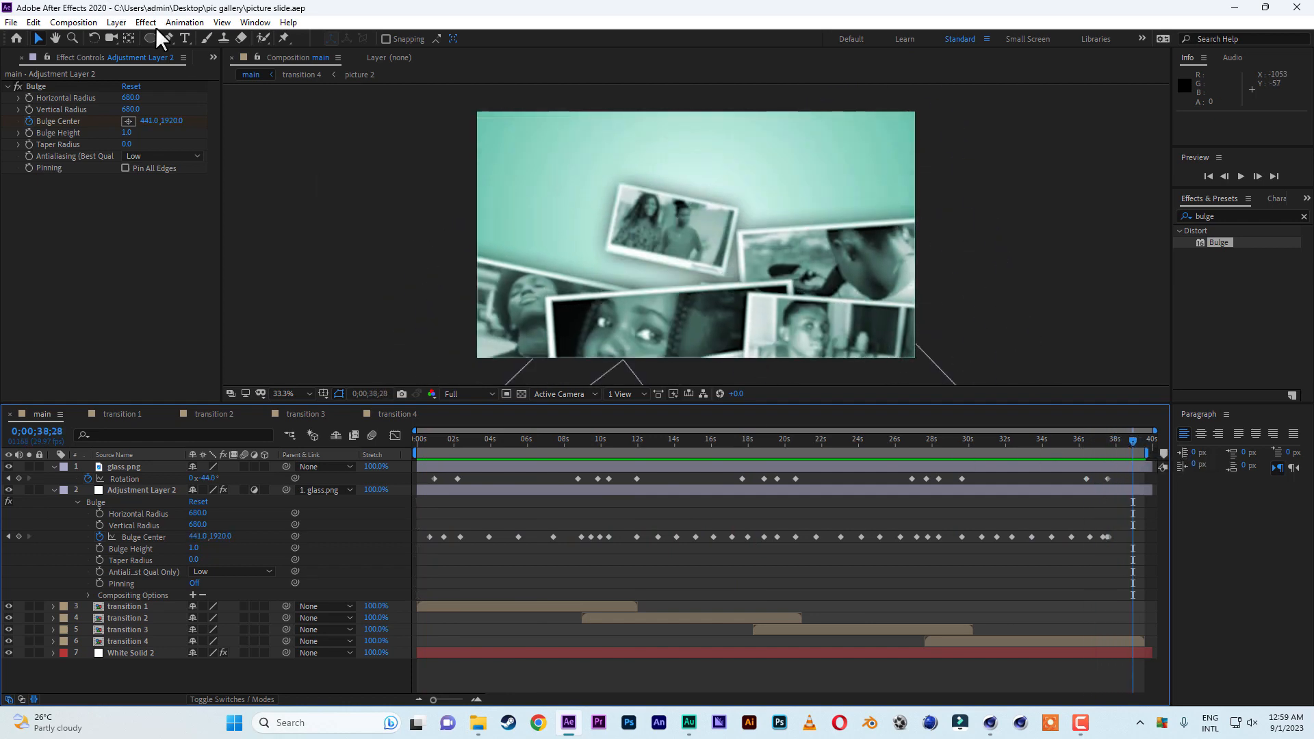
left_click(185, 38)
left_click(647, 207)
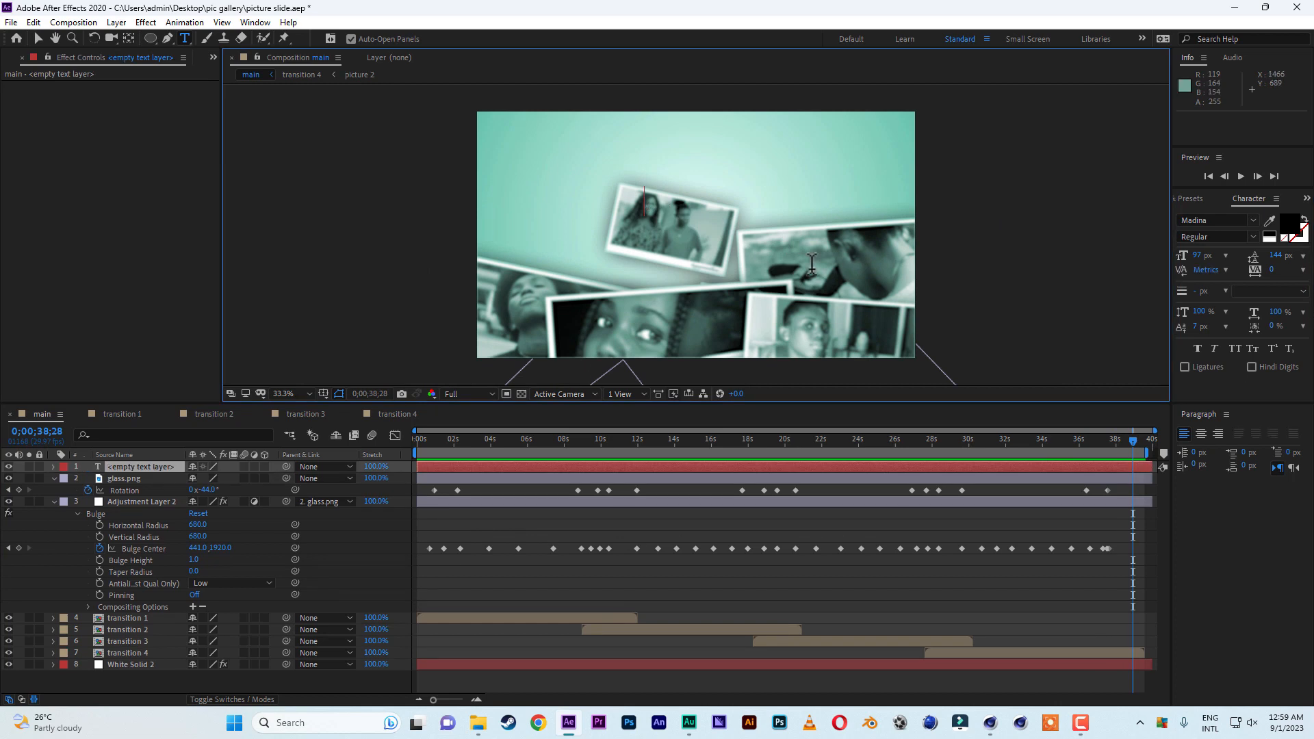
type("Happy Birthdayt")
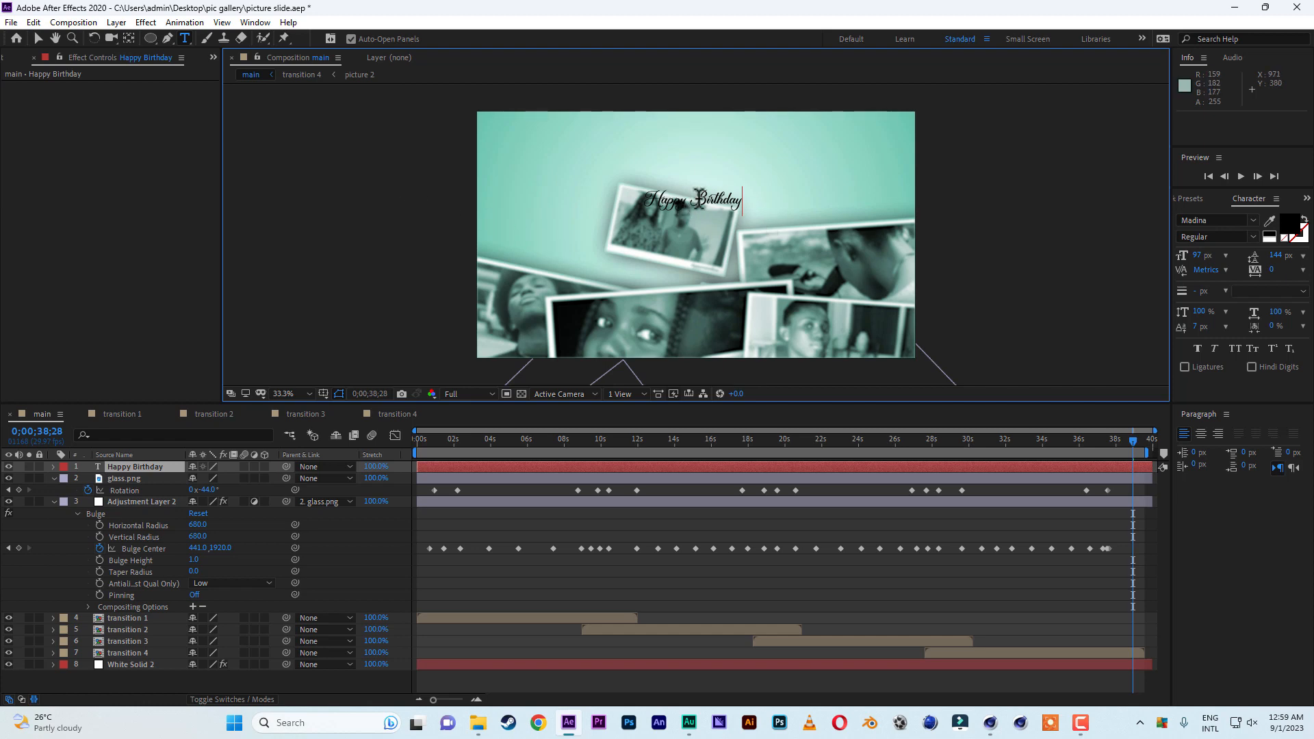
Enlarge the Happy Birthday text to 460 px with 393 px leading, centre-align it and place it at about 954, 441.
left_click_drag(1198, 255, 1309, 262)
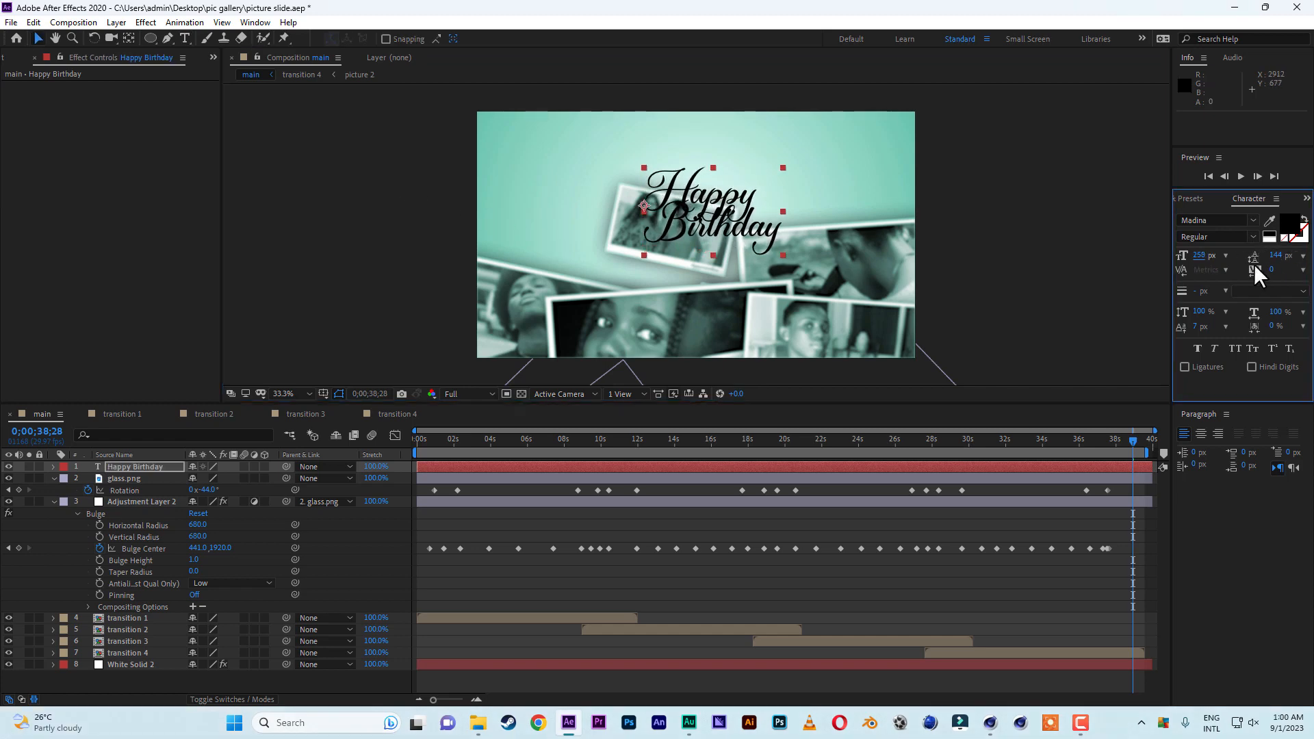
left_click_drag(731, 225, 696, 224)
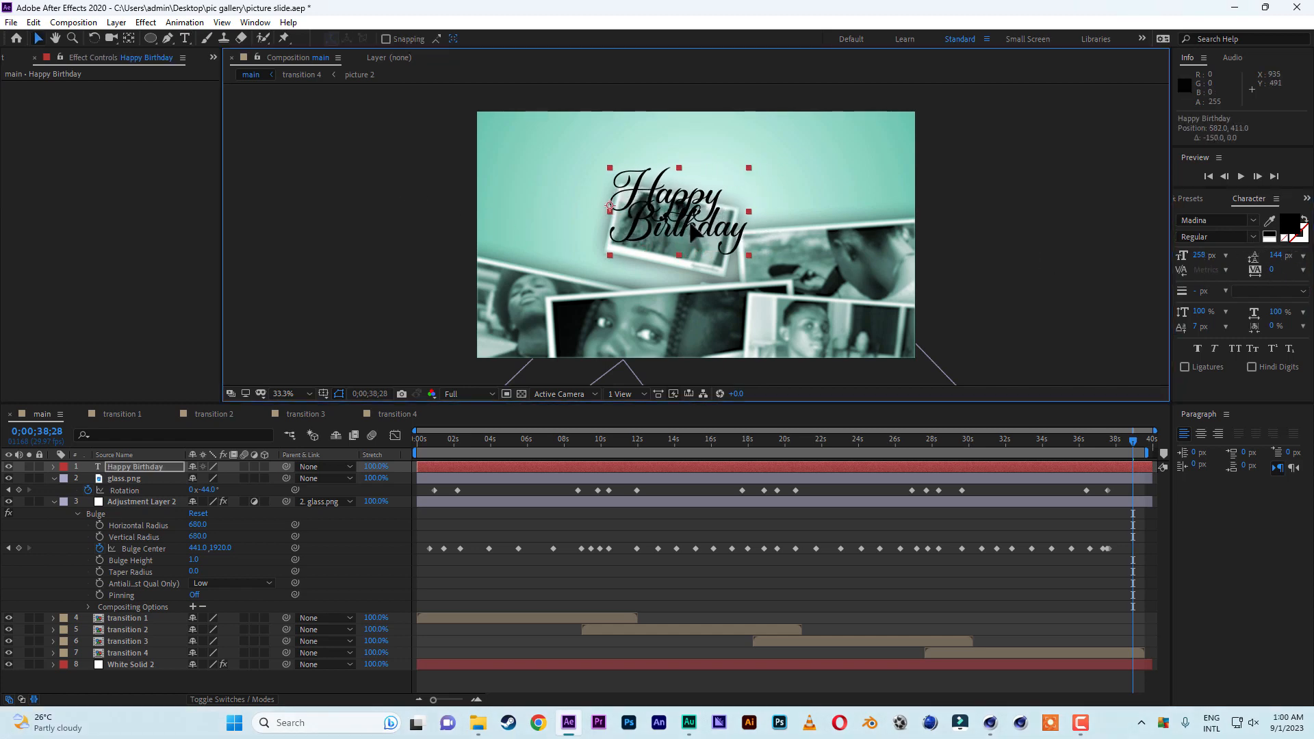
left_click_drag(1198, 257, 1283, 291)
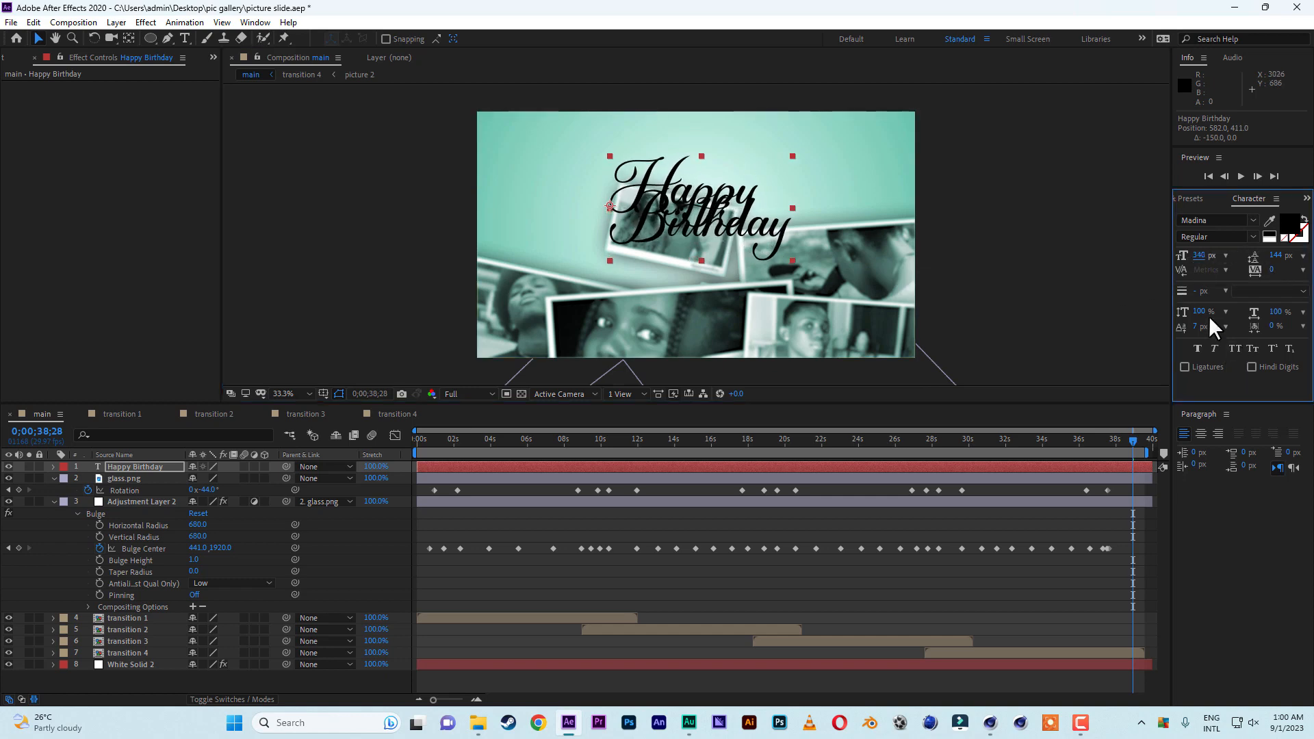
left_click(1201, 433)
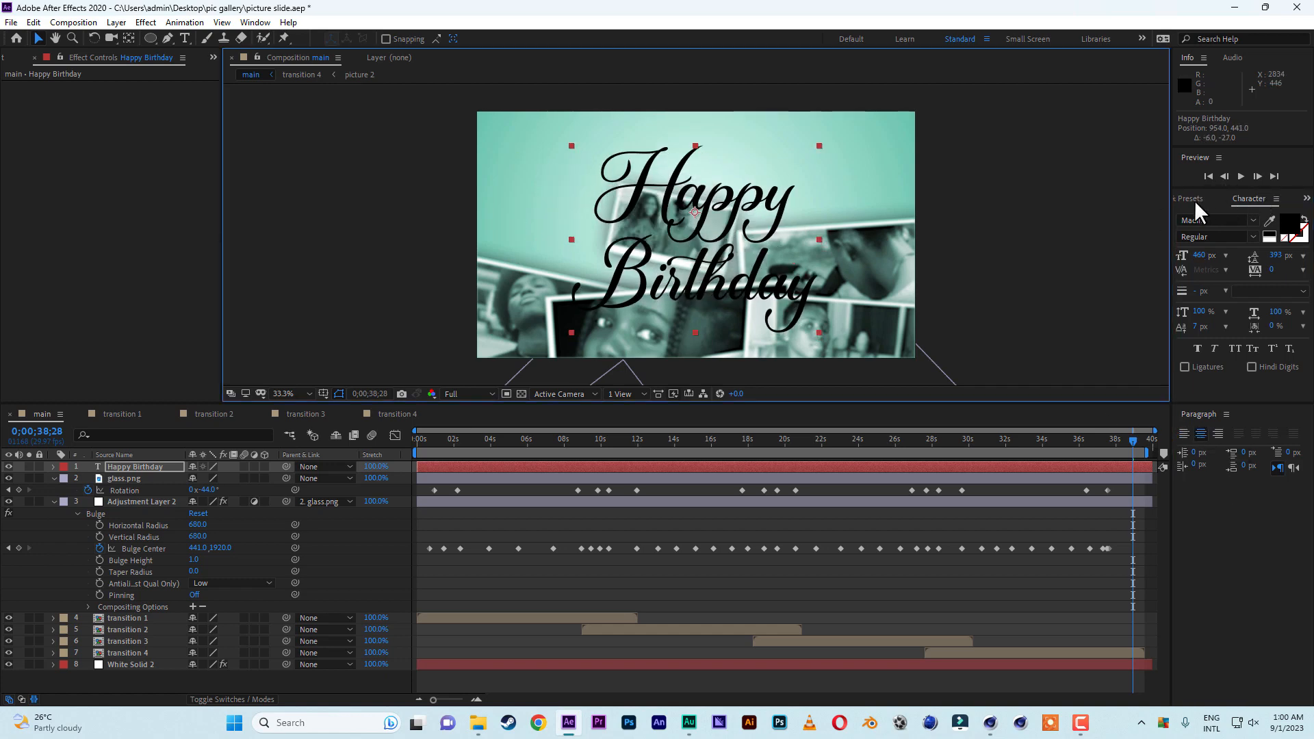
Change the Happy Birthday text's font to Lacosta at 304 px and move the text to 960, 411.
left_click(1254, 221)
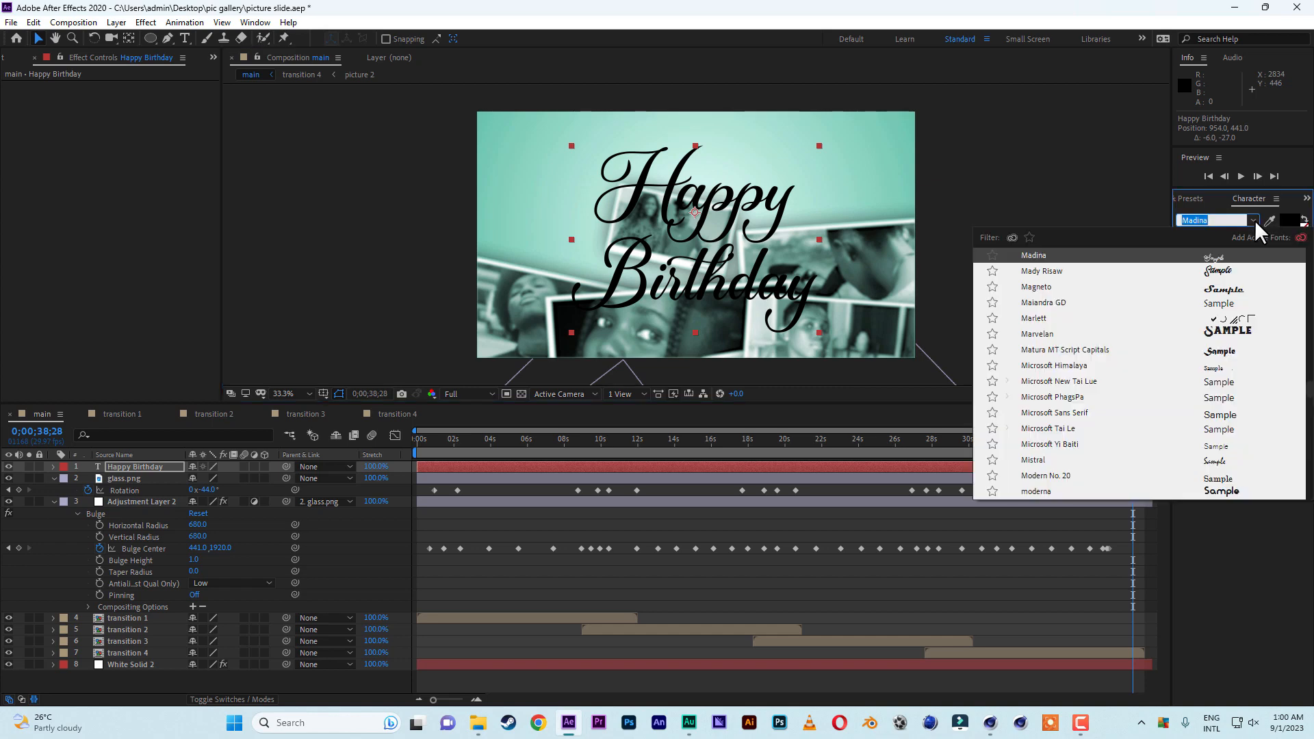
left_click(1219, 304)
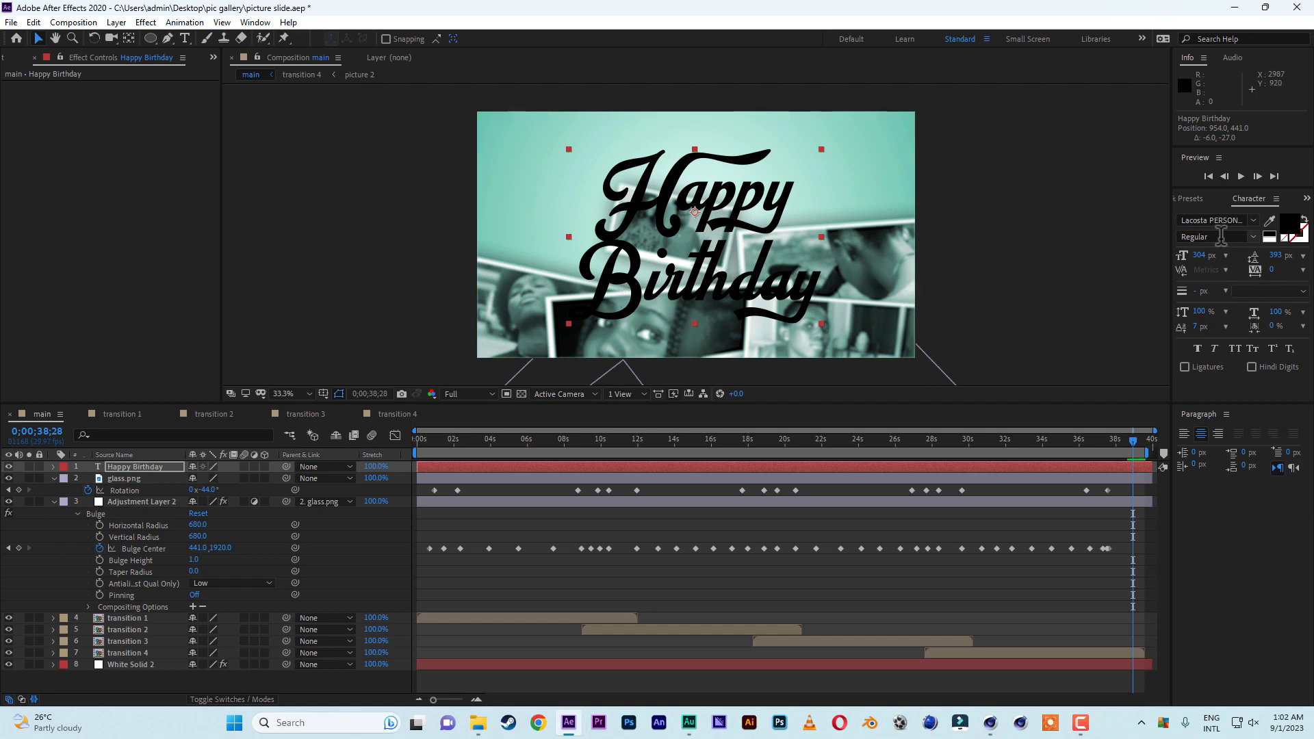
left_click_drag(691, 240, 693, 234)
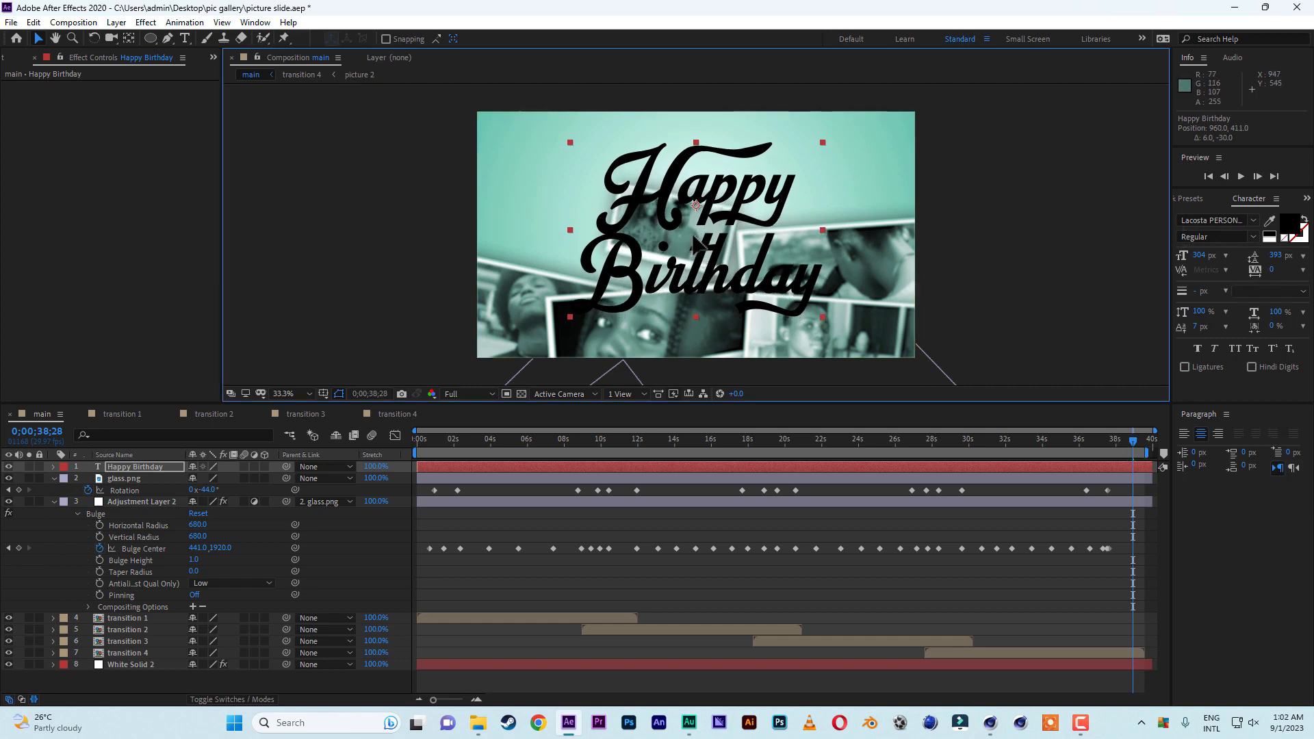
Set the Happy Birthday text's fill colour to red, FF0000.
left_click(1303, 223)
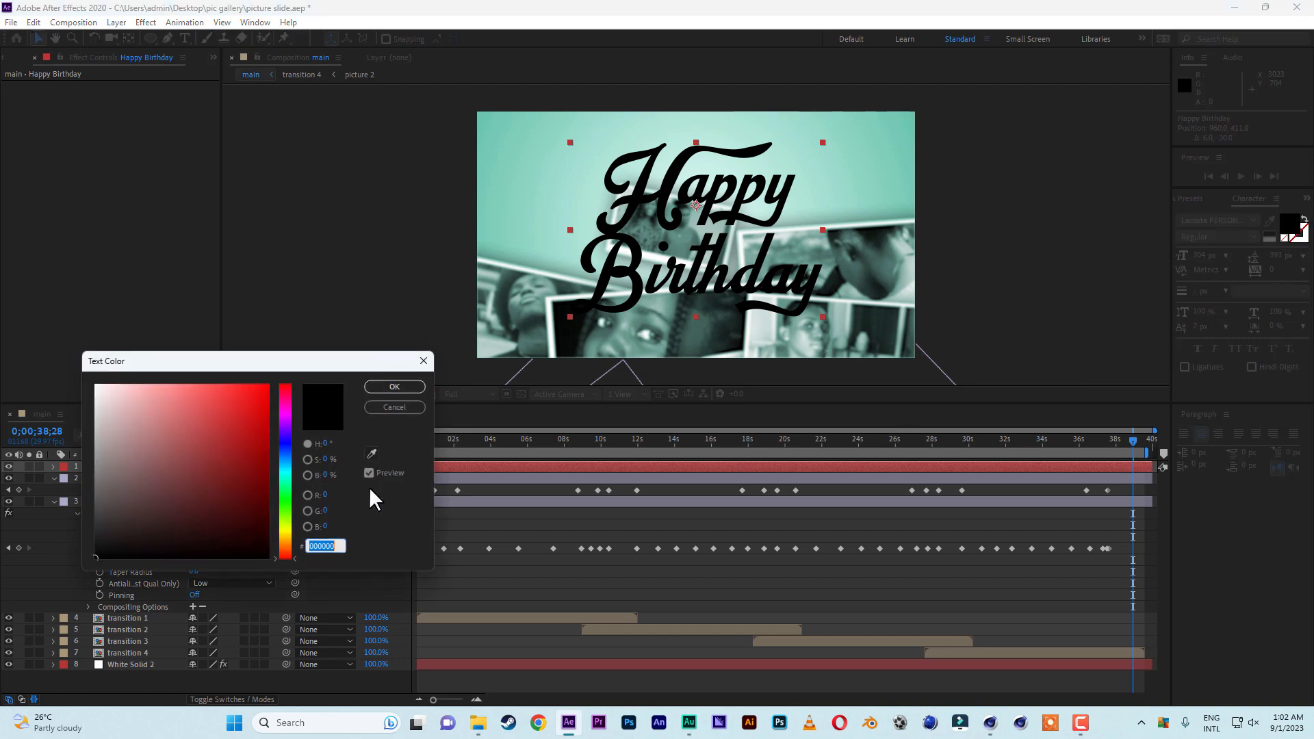
type("ff0000")
key("Tab")
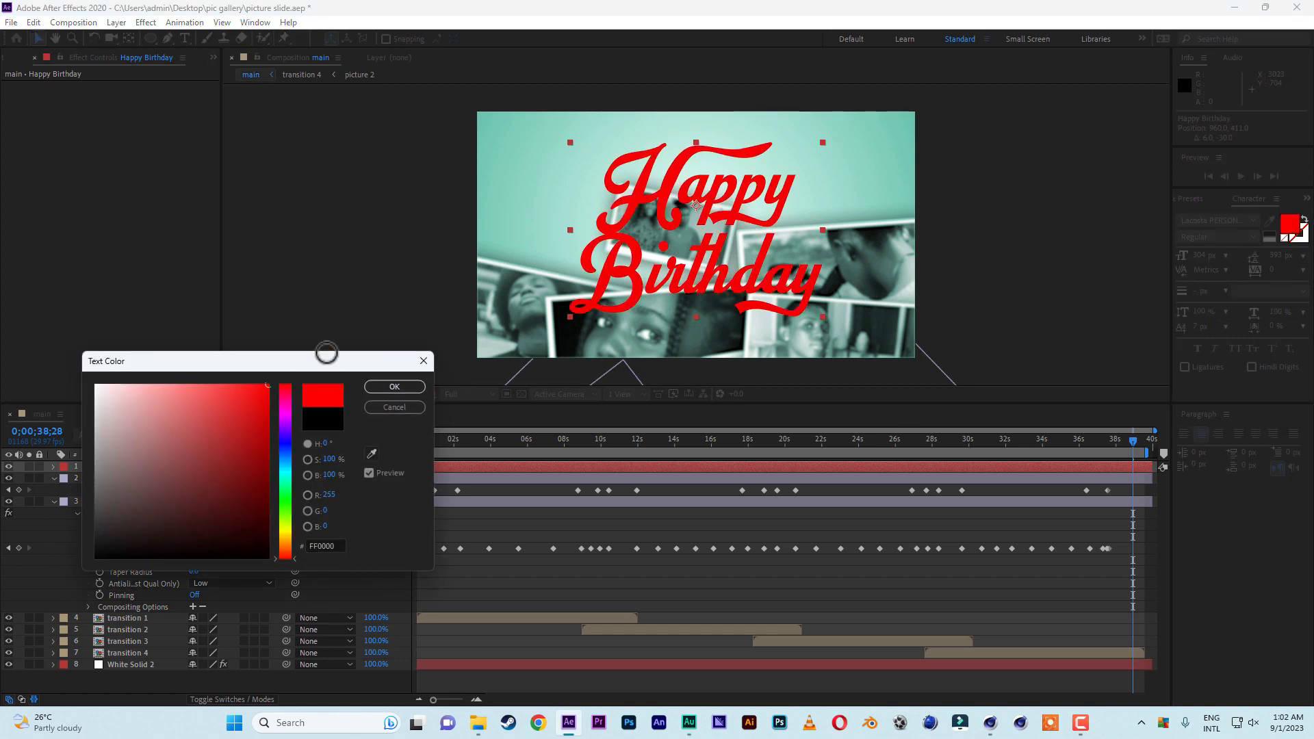
left_click(394, 387)
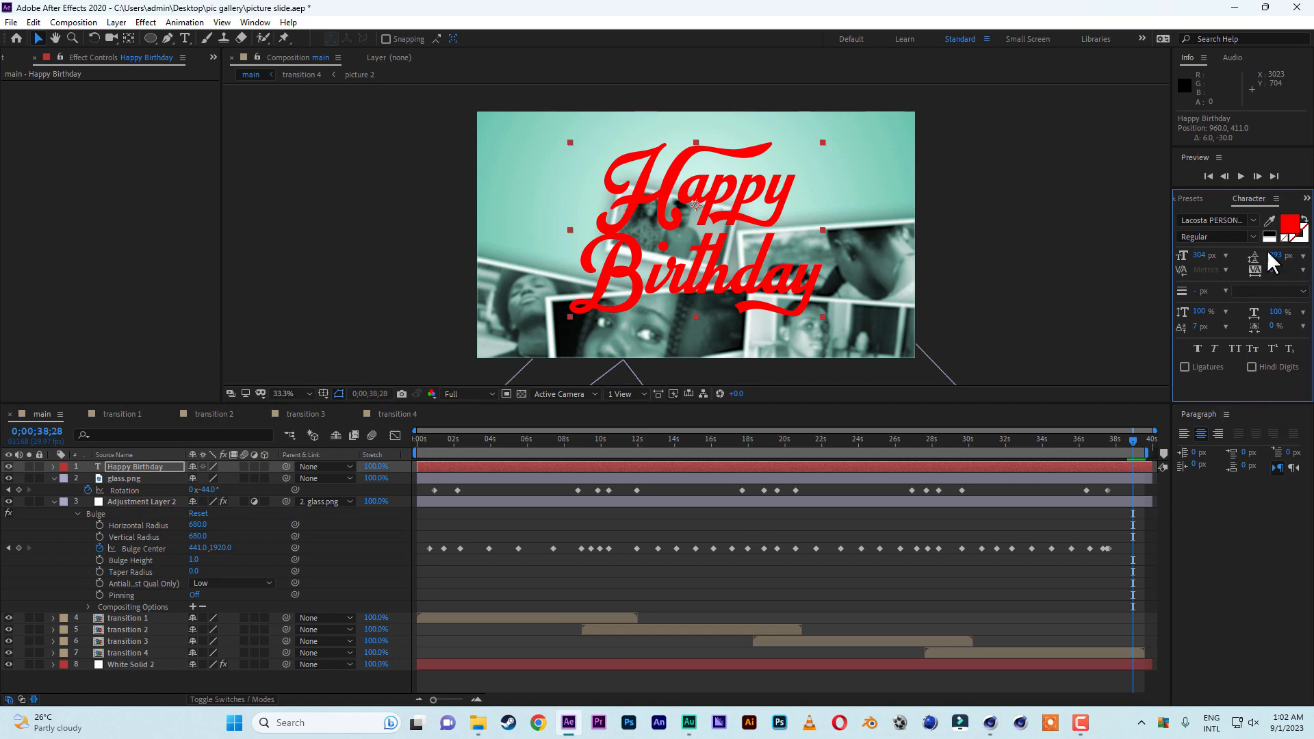
Apply the Bevel Alpha effect to the Happy Birthday text with an edge thickness of 21.60.
left_click(1187, 198)
left_click(1223, 215)
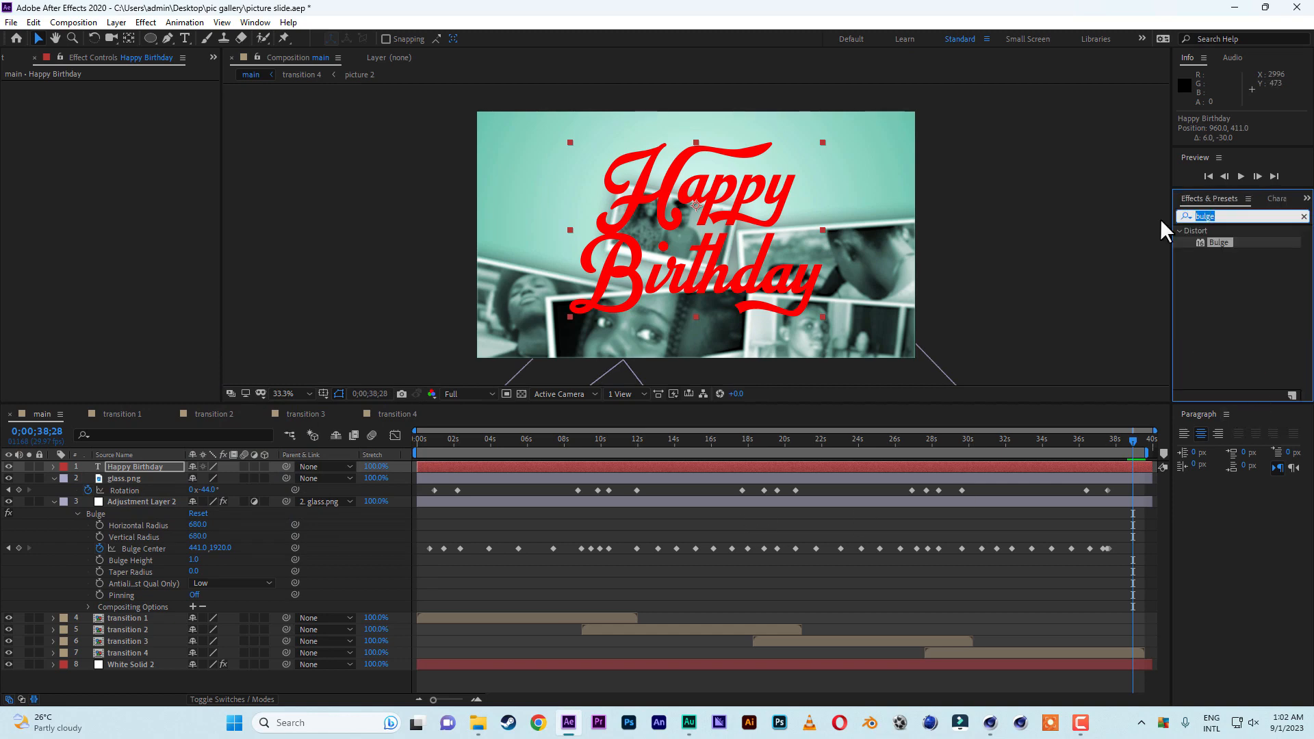
type("bevel")
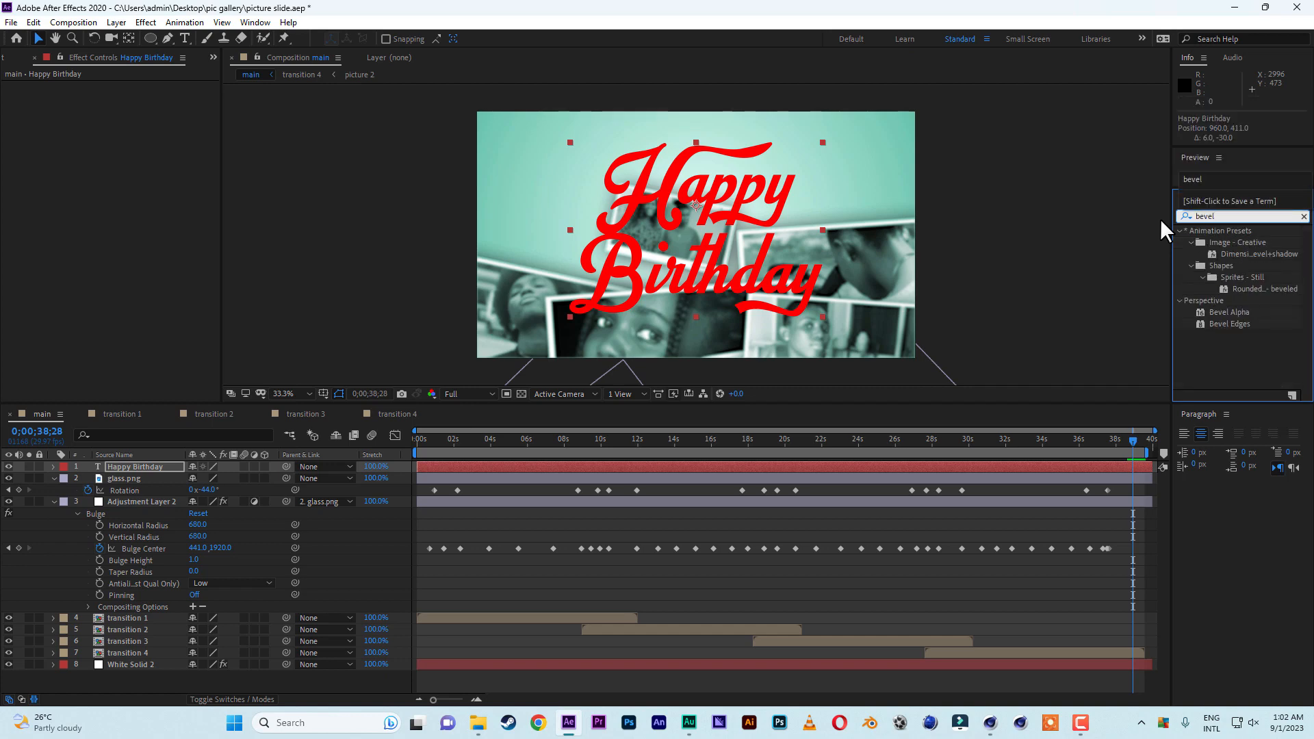
left_click(1234, 311)
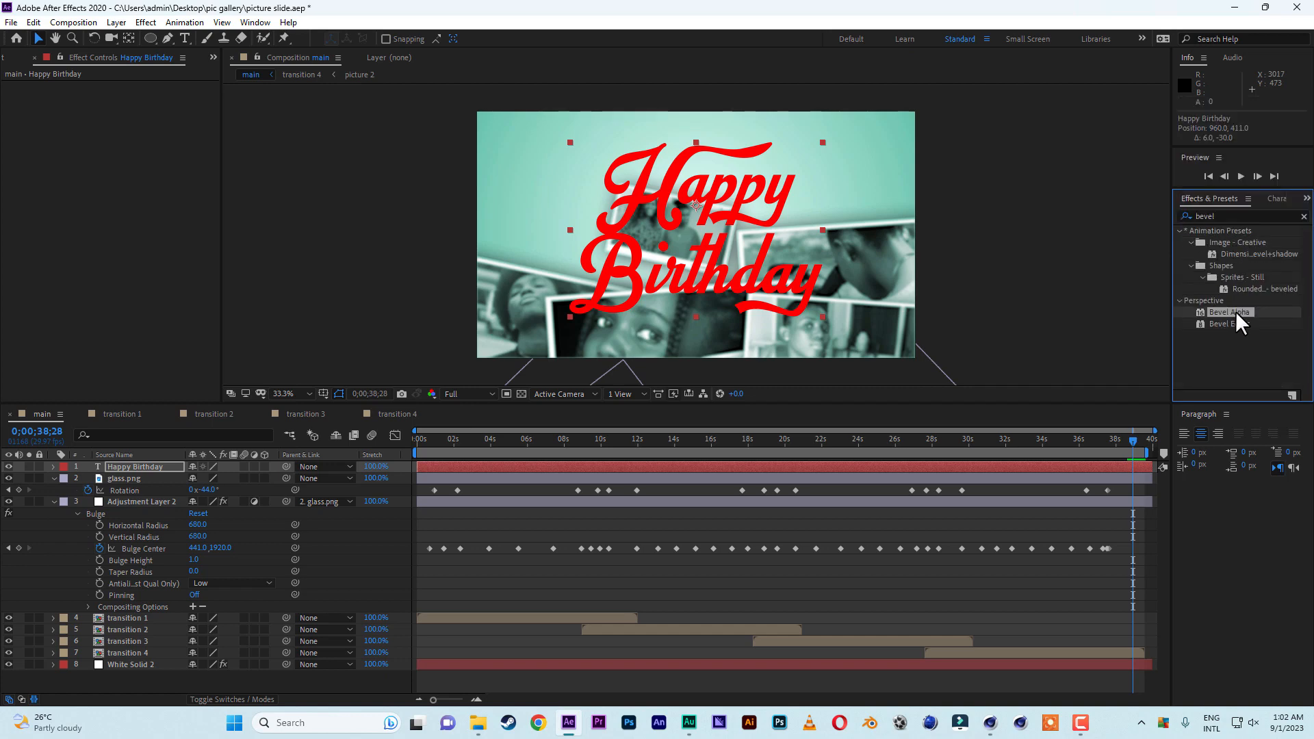
double_click(1235, 311)
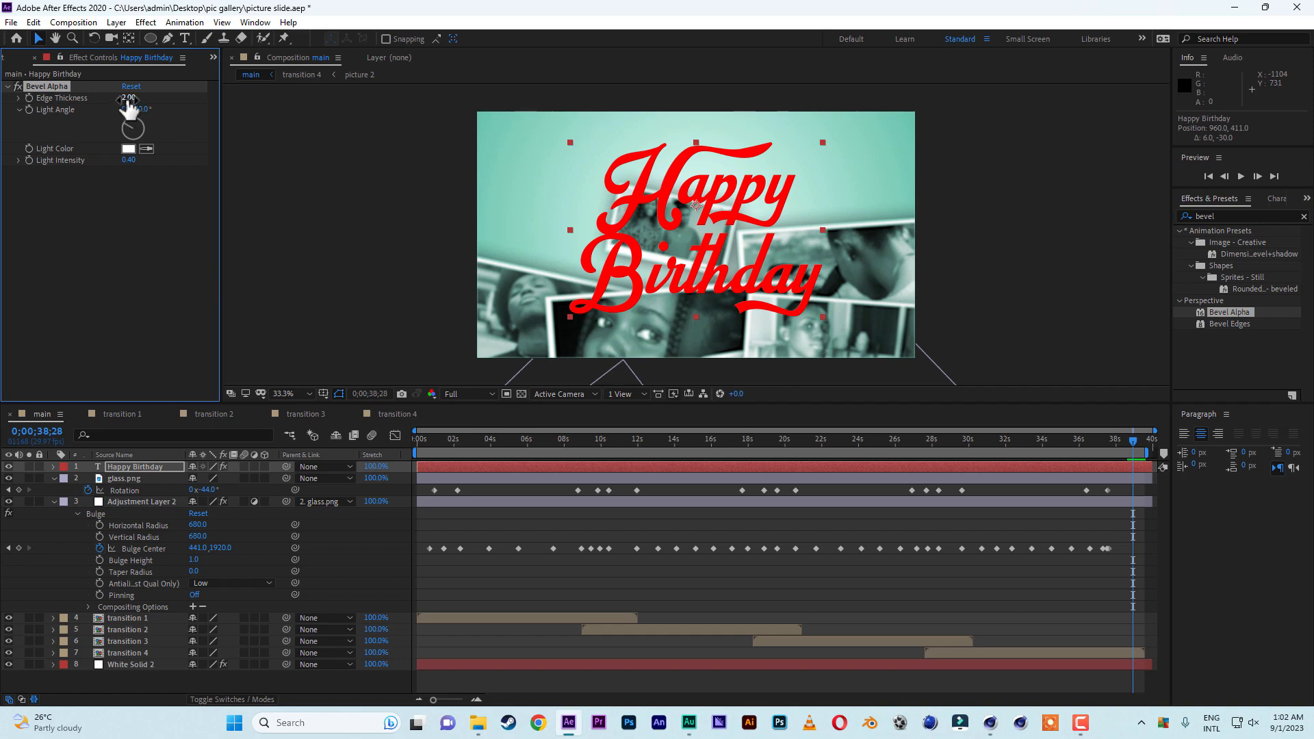
left_click_drag(158, 100, 260, 101)
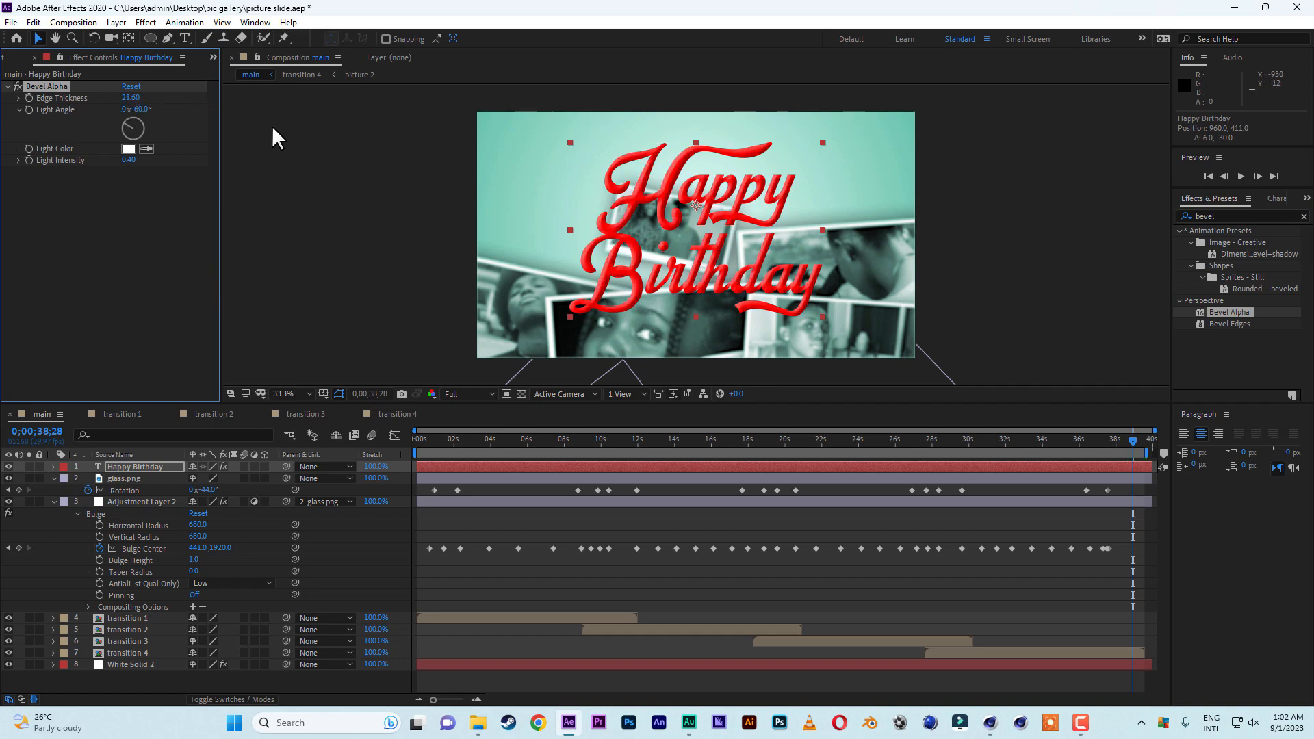
Scale the Happy Birthday text to 83% and place its layer between Adjustment Layer 2 and transition 1.
left_click(153, 466)
key("s")
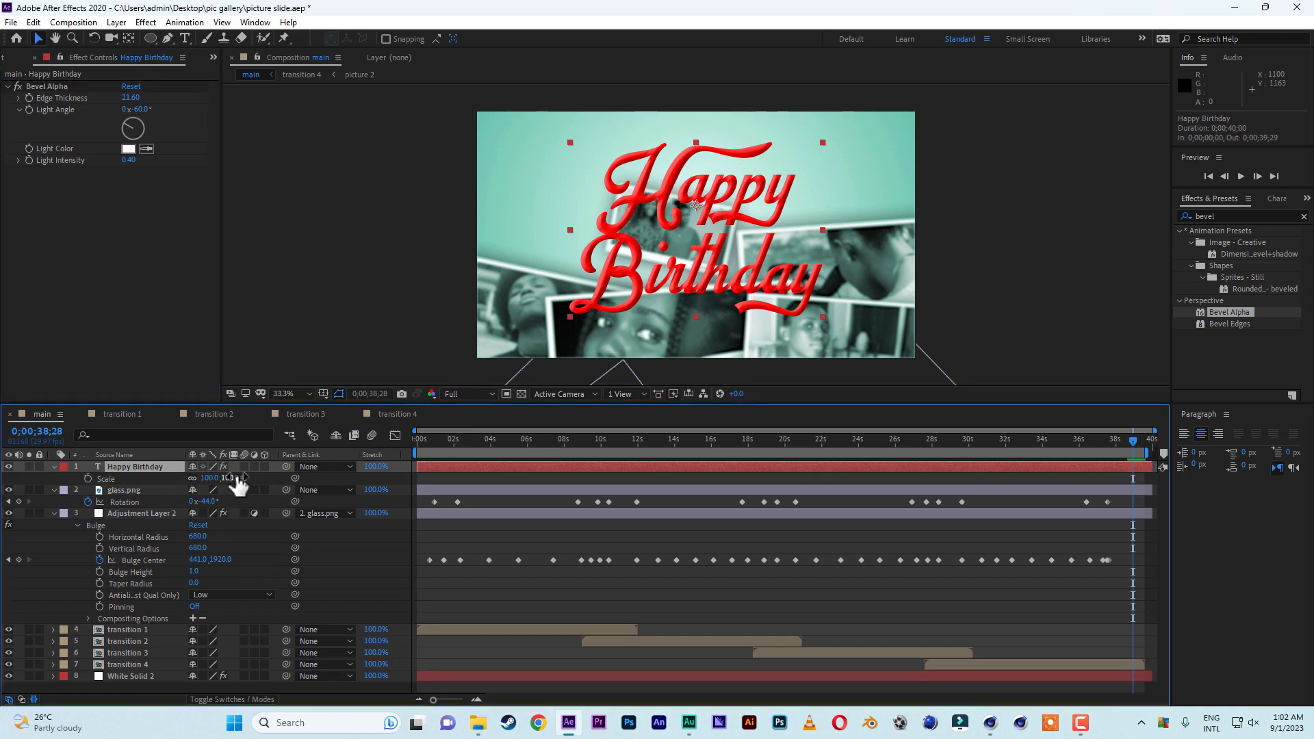
left_click_drag(237, 477, 225, 477)
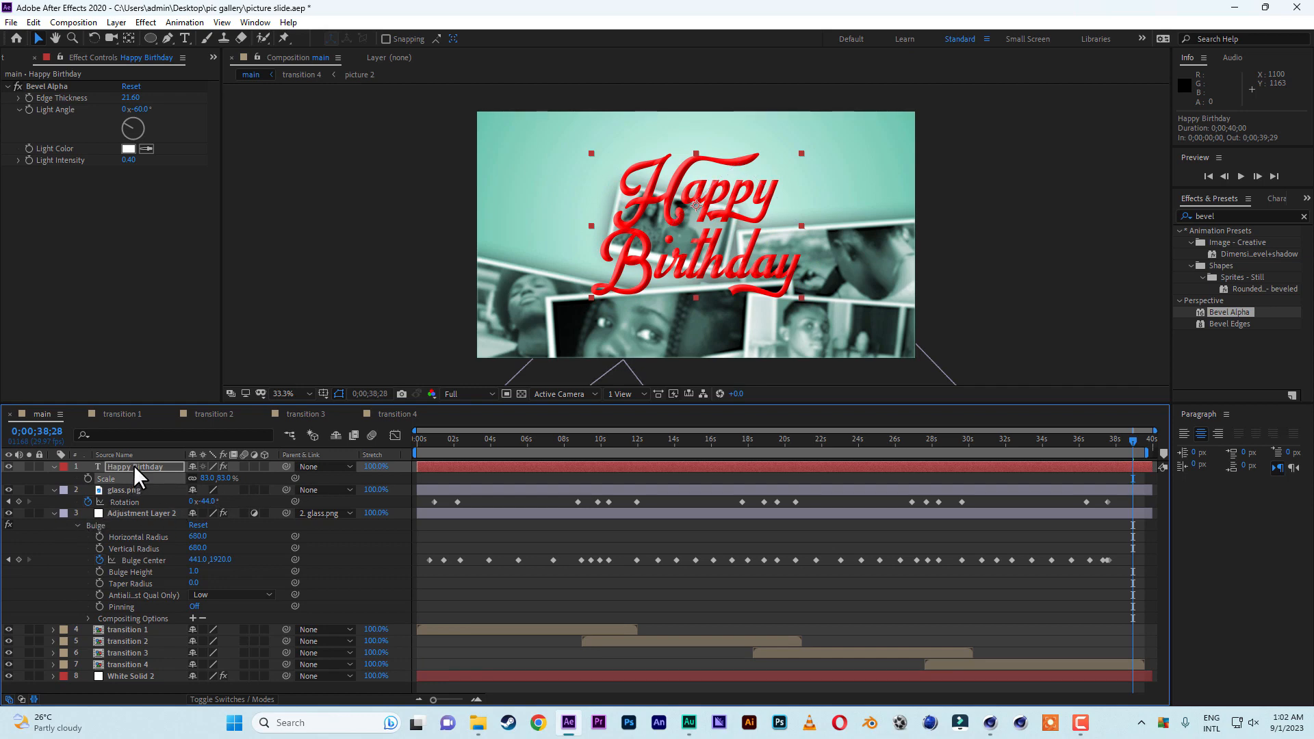
left_click_drag(134, 465, 141, 623)
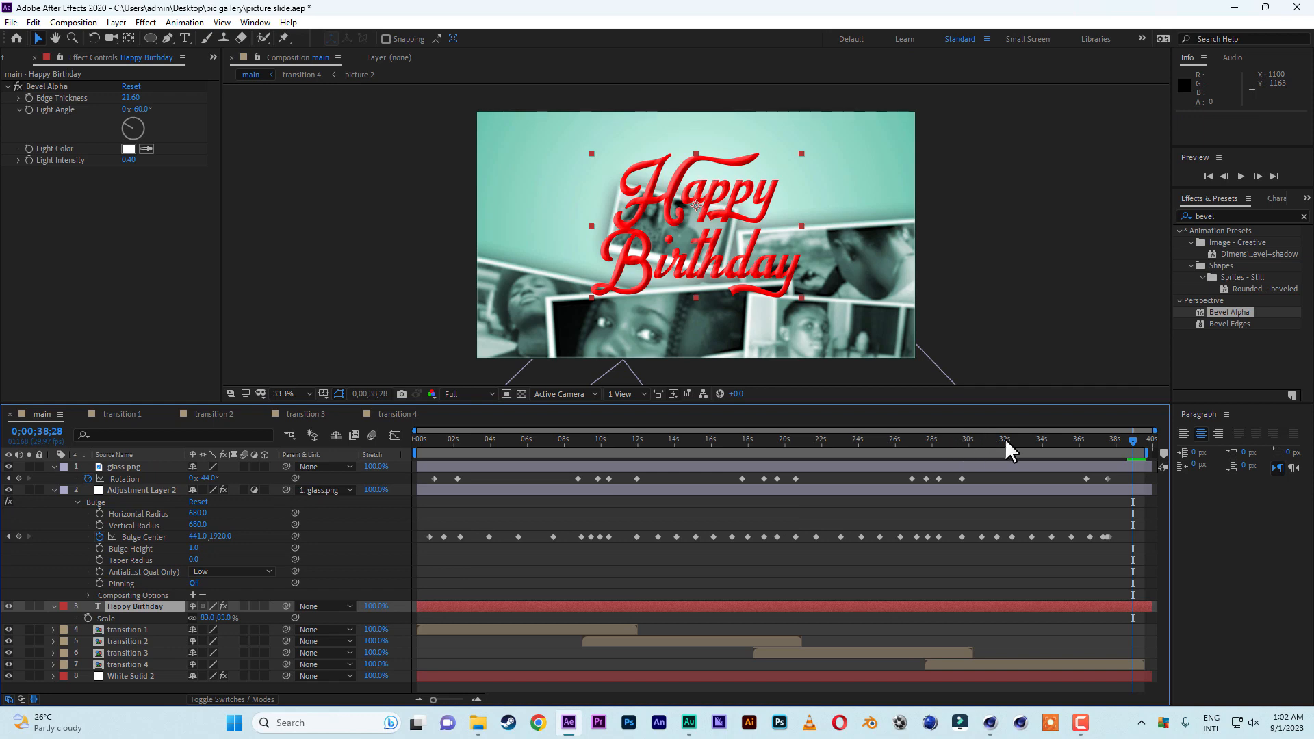
left_click_drag(1005, 439, 1005, 439)
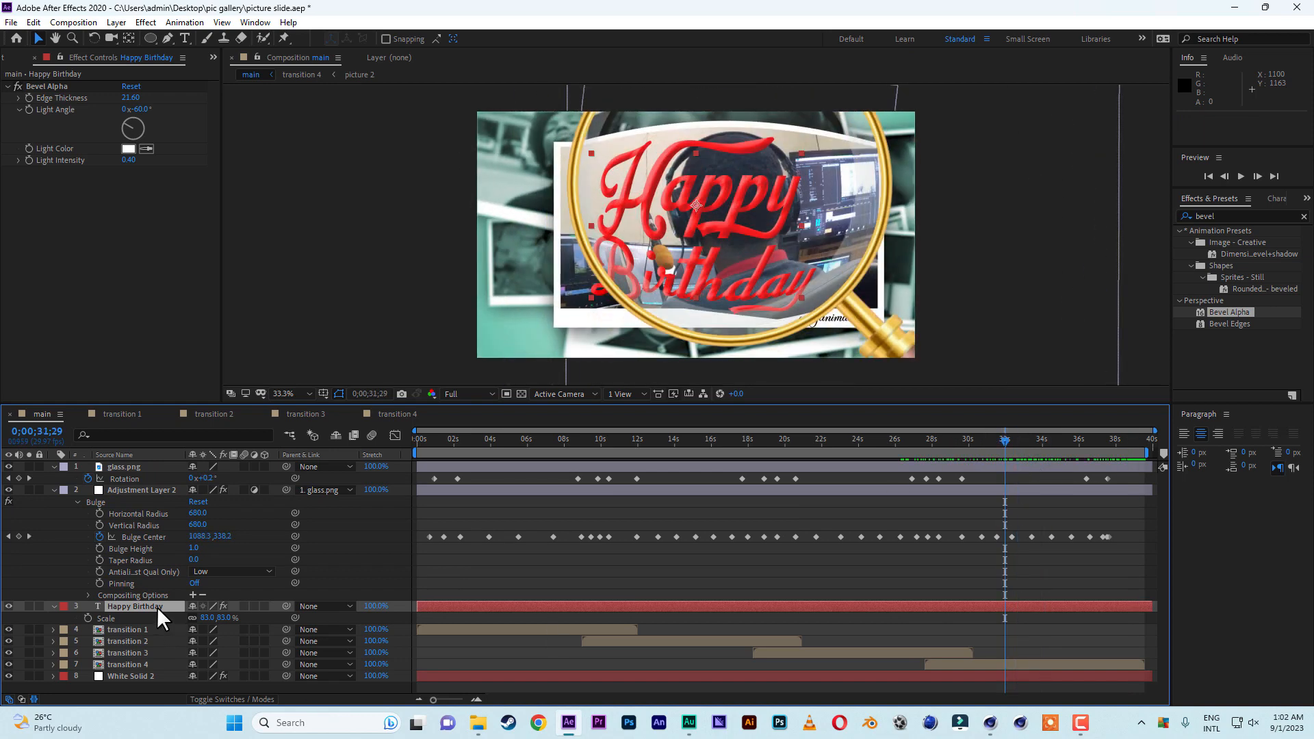
Cut the Happy Birthday layer from the main composition and paste it at the top of the transition 4 composition.
left_click(33, 22)
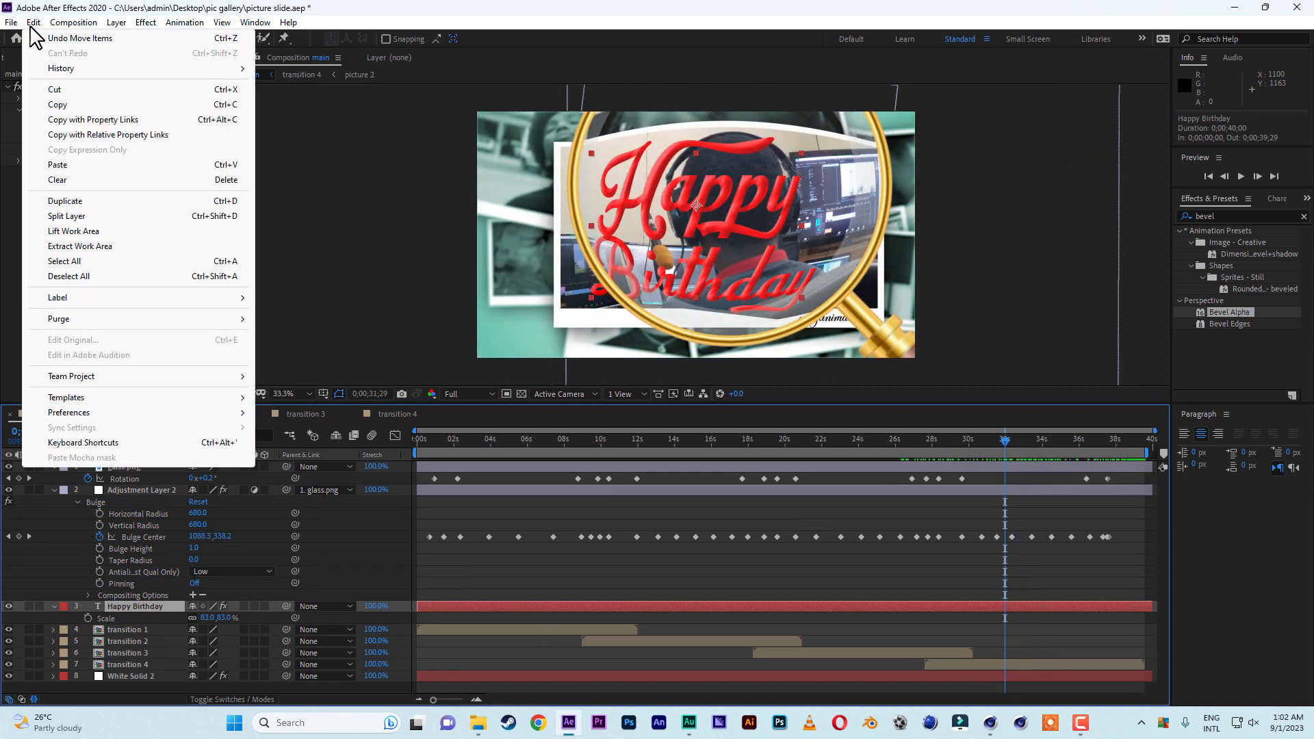
left_click(80, 90)
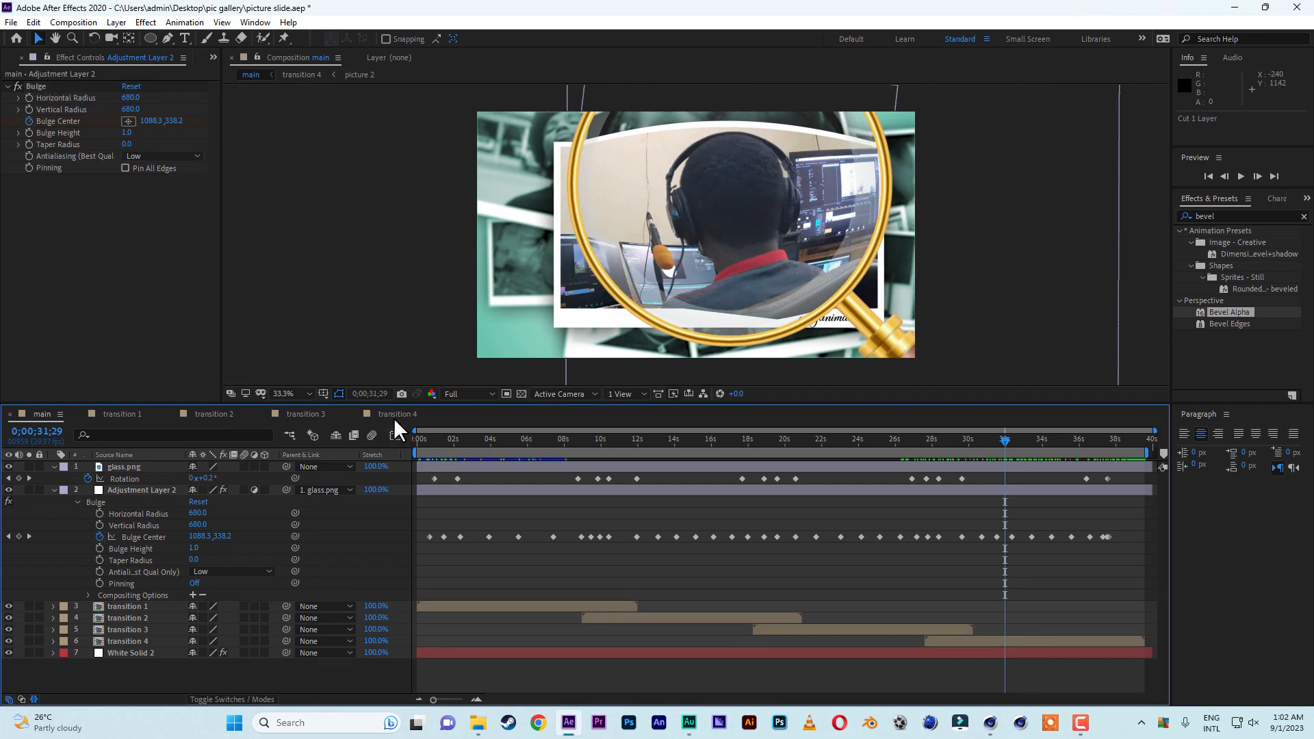
left_click(396, 416)
left_click(633, 466)
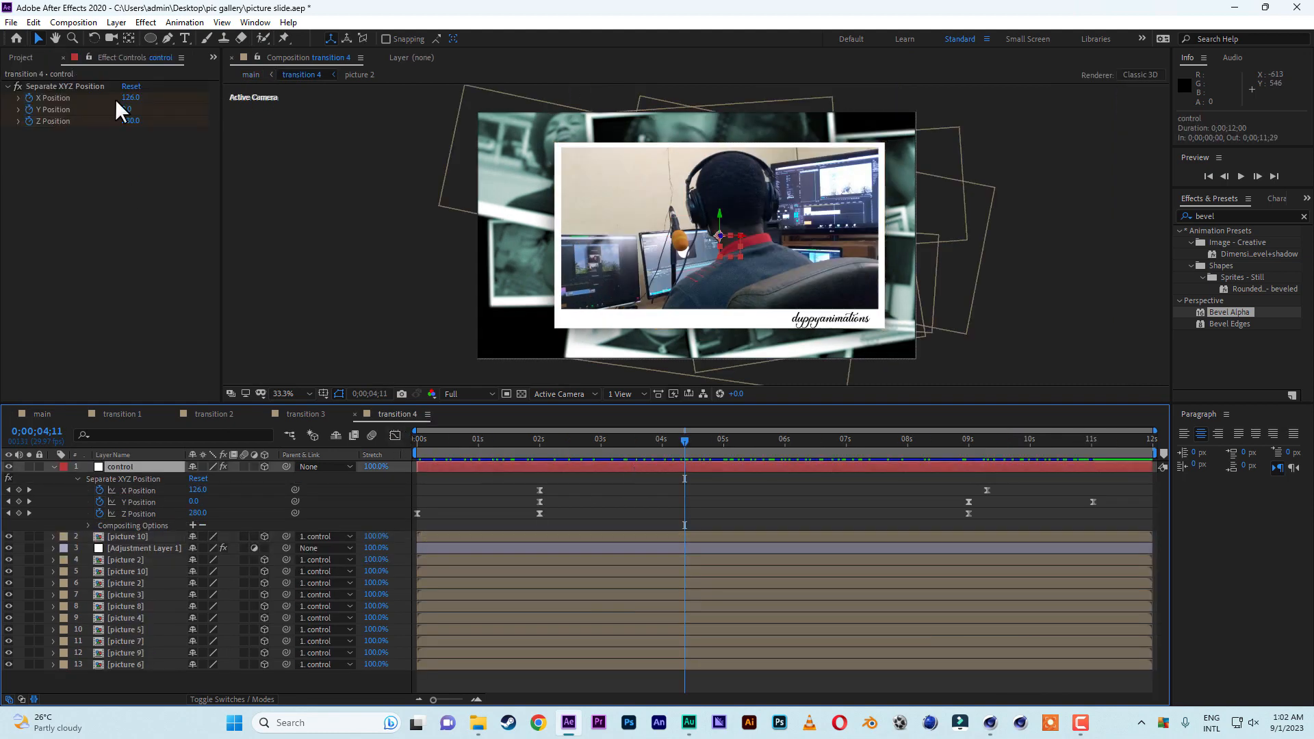
left_click(33, 21)
left_click(65, 164)
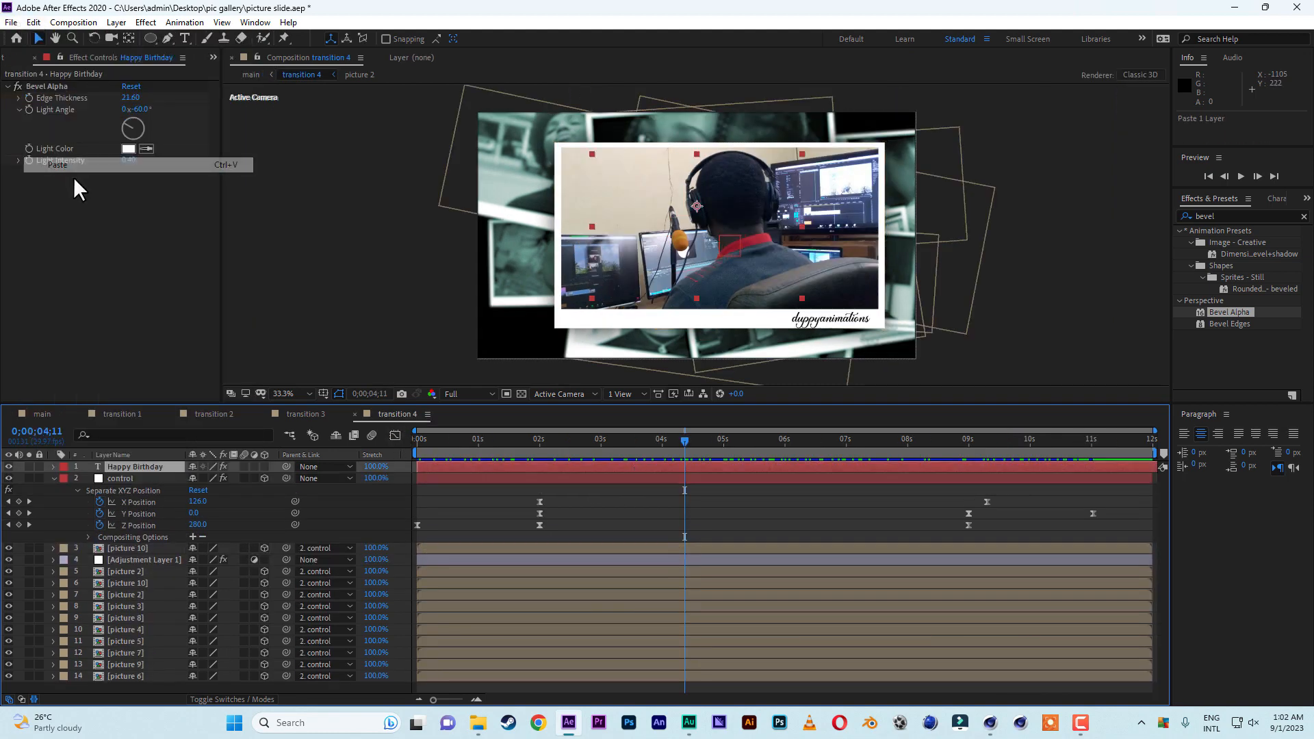
Make the Happy Birthday text a 3D layer and parent it to the control layer.
left_click(264, 466)
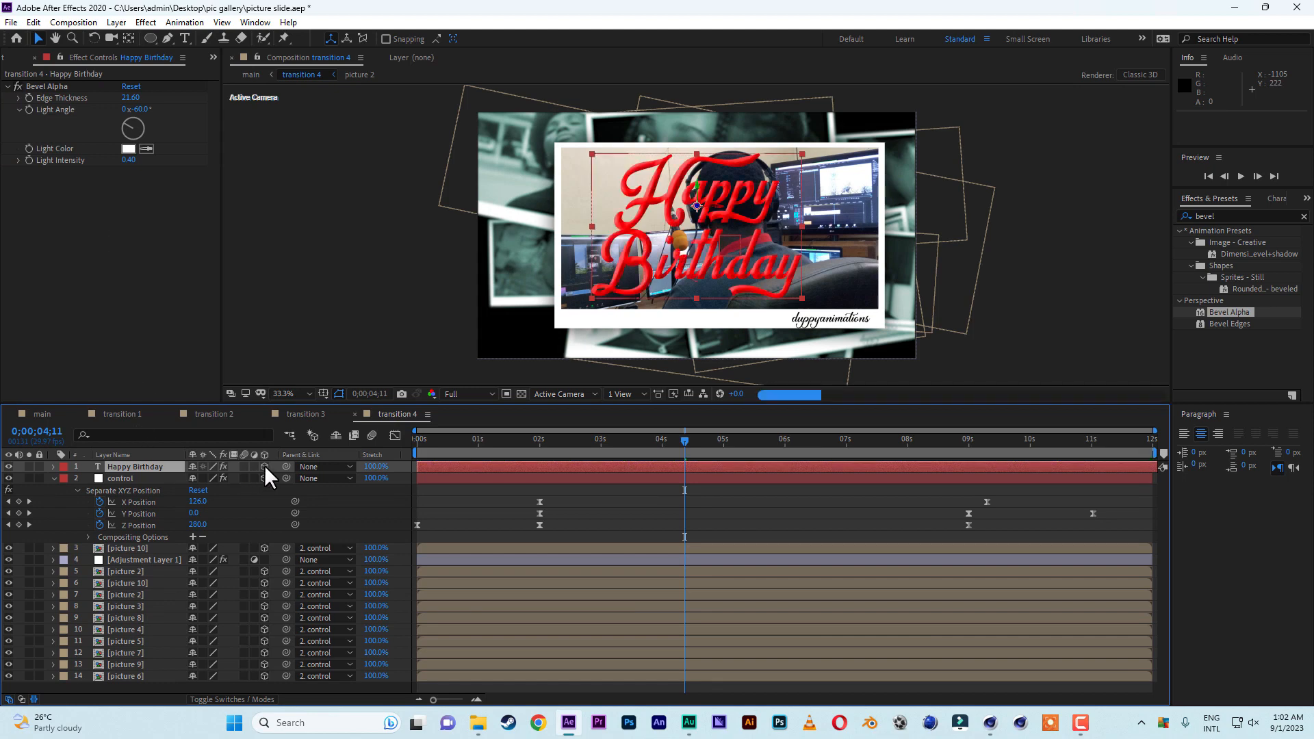
mouse_move(139, 466)
left_mouse_down()
mouse_move(143, 561)
mouse_move(146, 469)
left_mouse_up()
left_click_drag(286, 466, 126, 479)
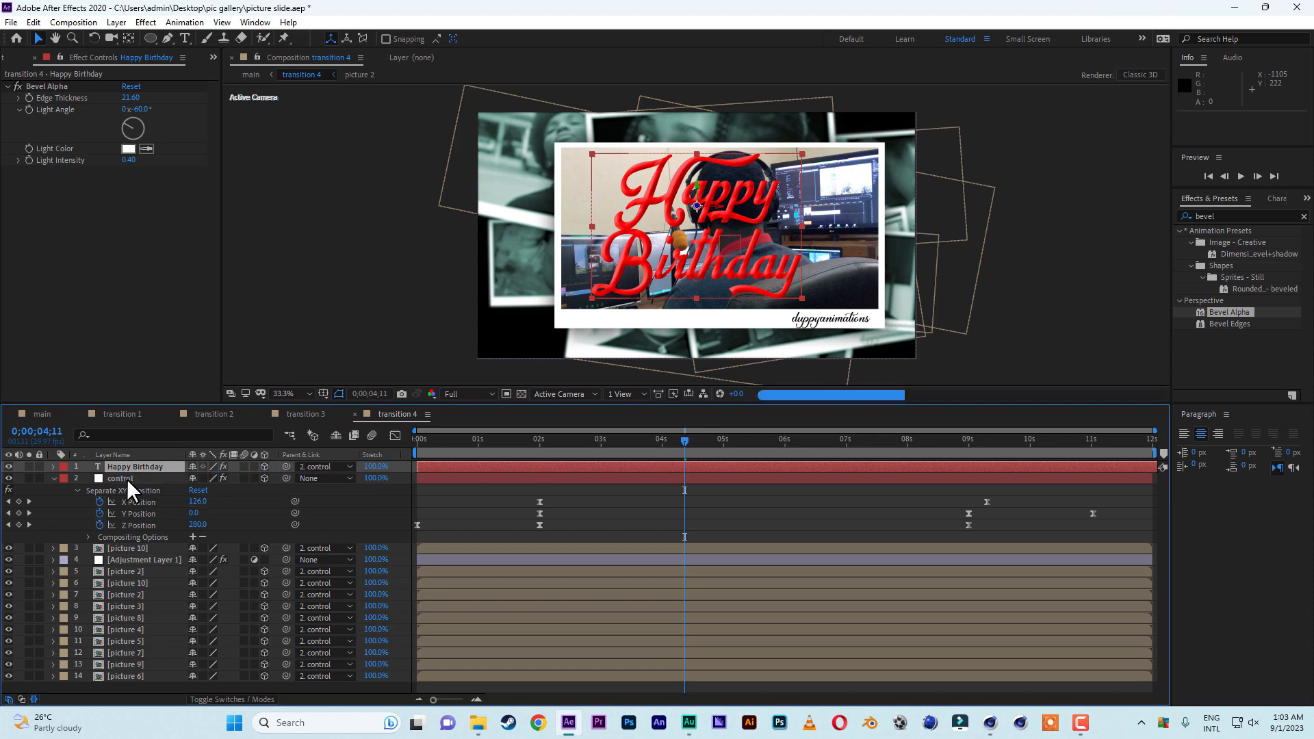
Reposition the Happy Birthday text to 174, -1308, -280 so it sits over the final pictures at 0;00;11;10 in transition 4.
left_click(1028, 443)
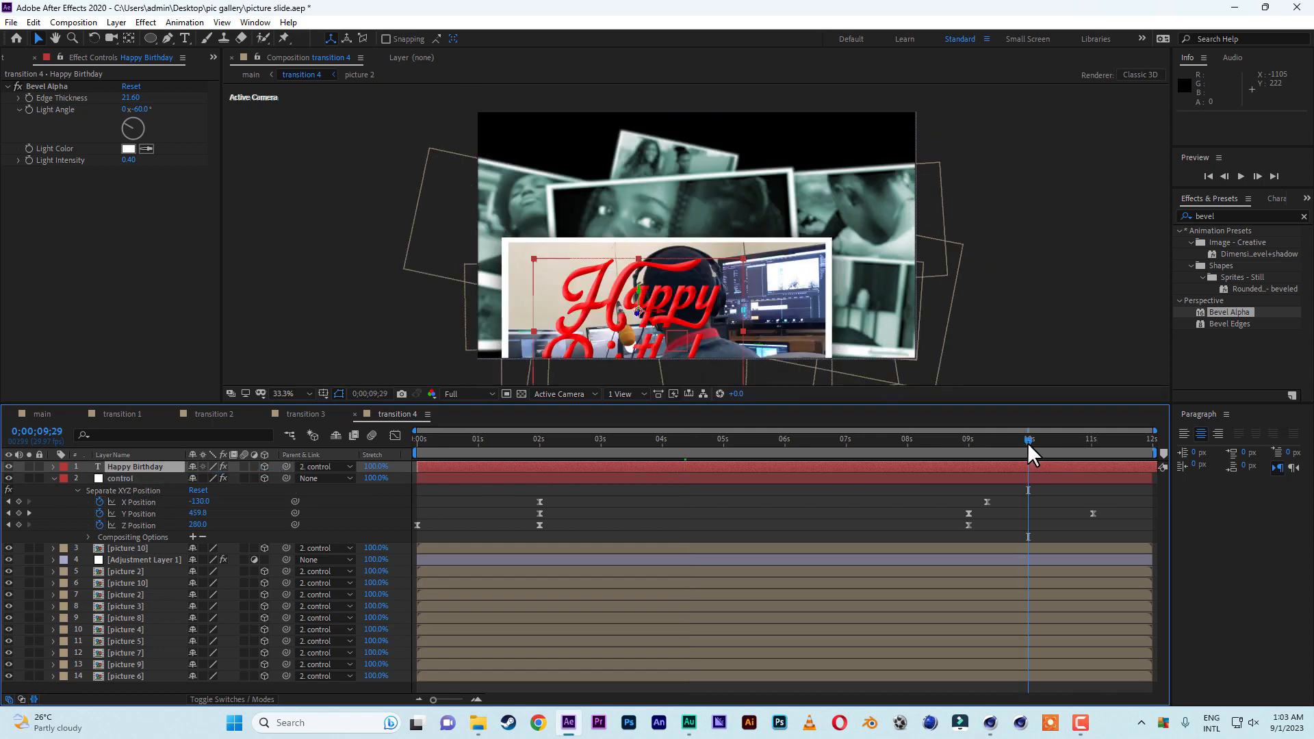
mouse_move(1028, 442)
left_mouse_down()
mouse_move(1075, 442)
mouse_move(1027, 449)
left_mouse_up()
left_click(639, 245)
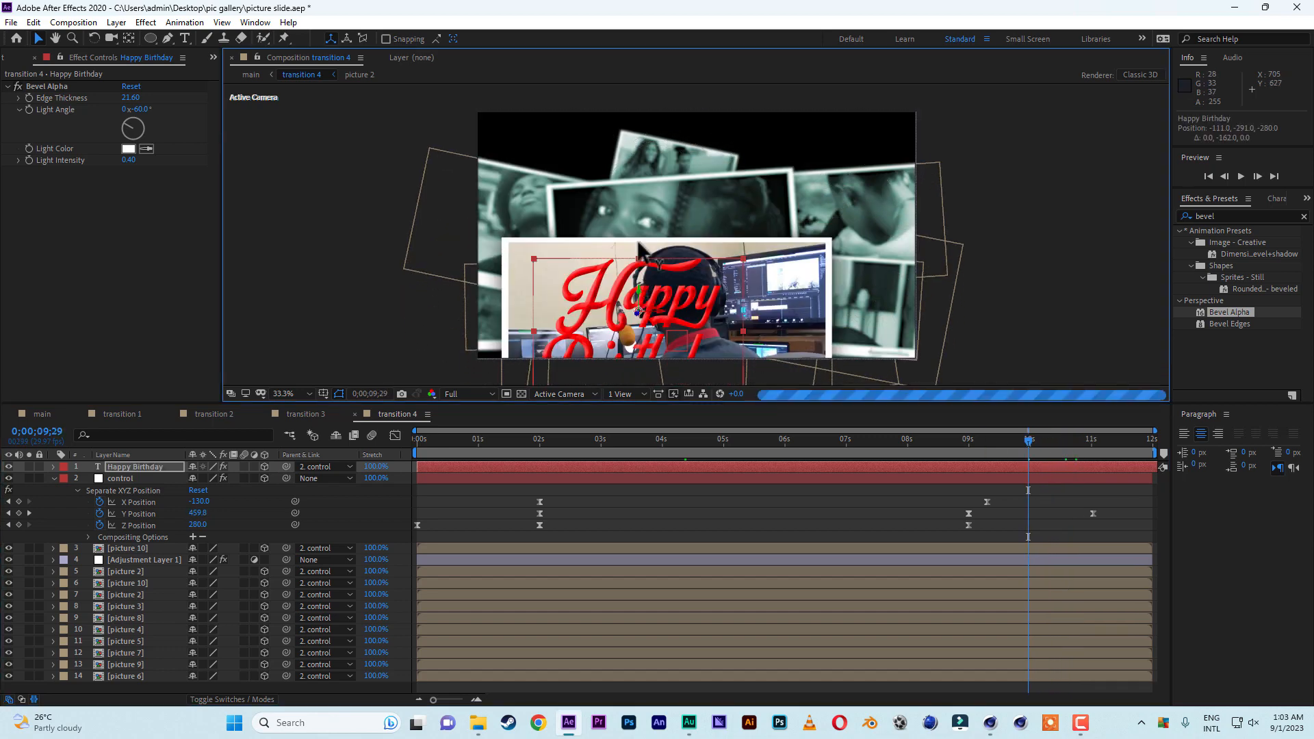
left_click_drag(638, 245, 636, 164)
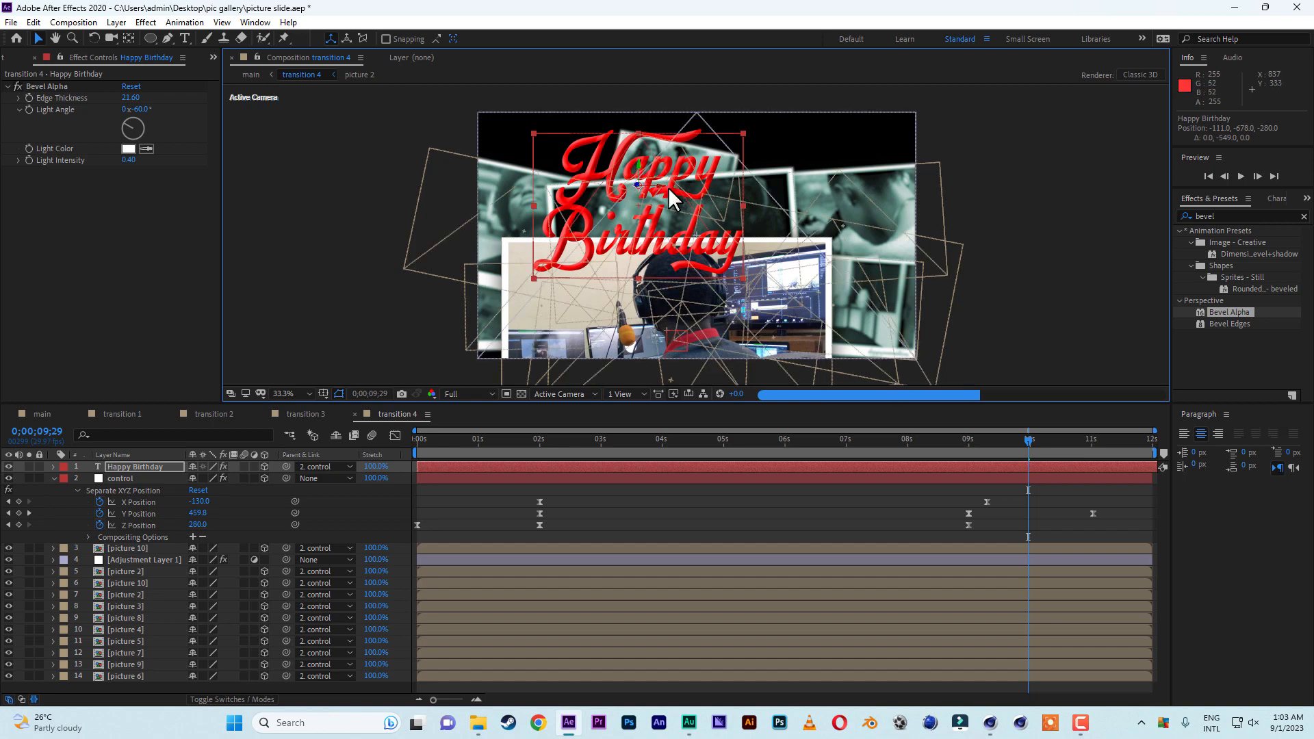
key("space")
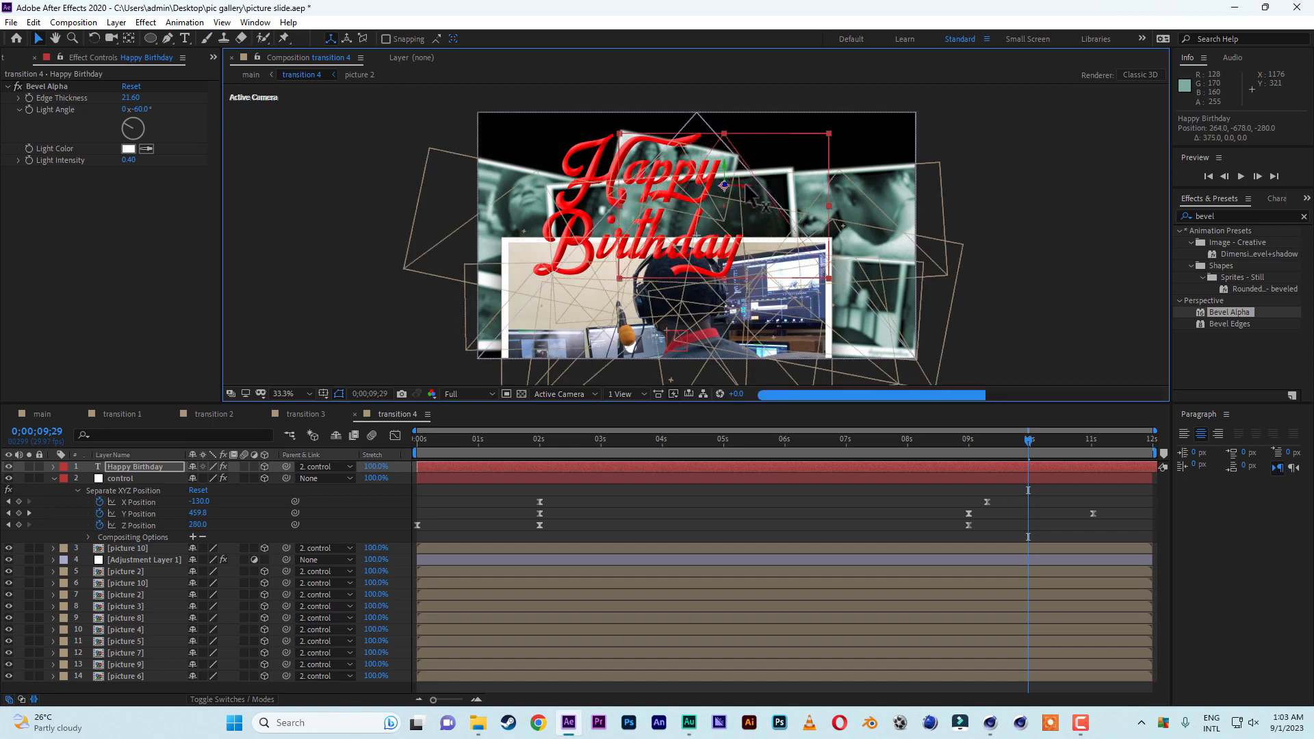
left_click_drag(704, 191, 704, 189)
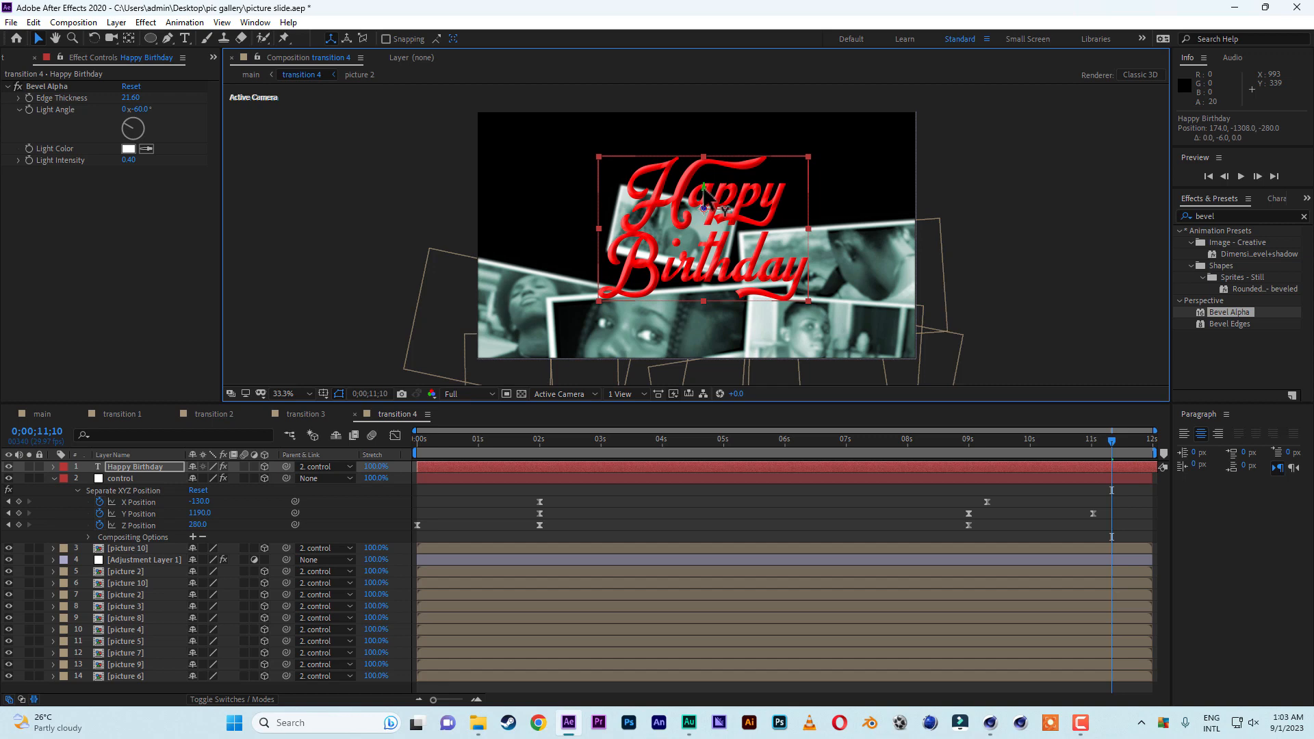
left_click(993, 131)
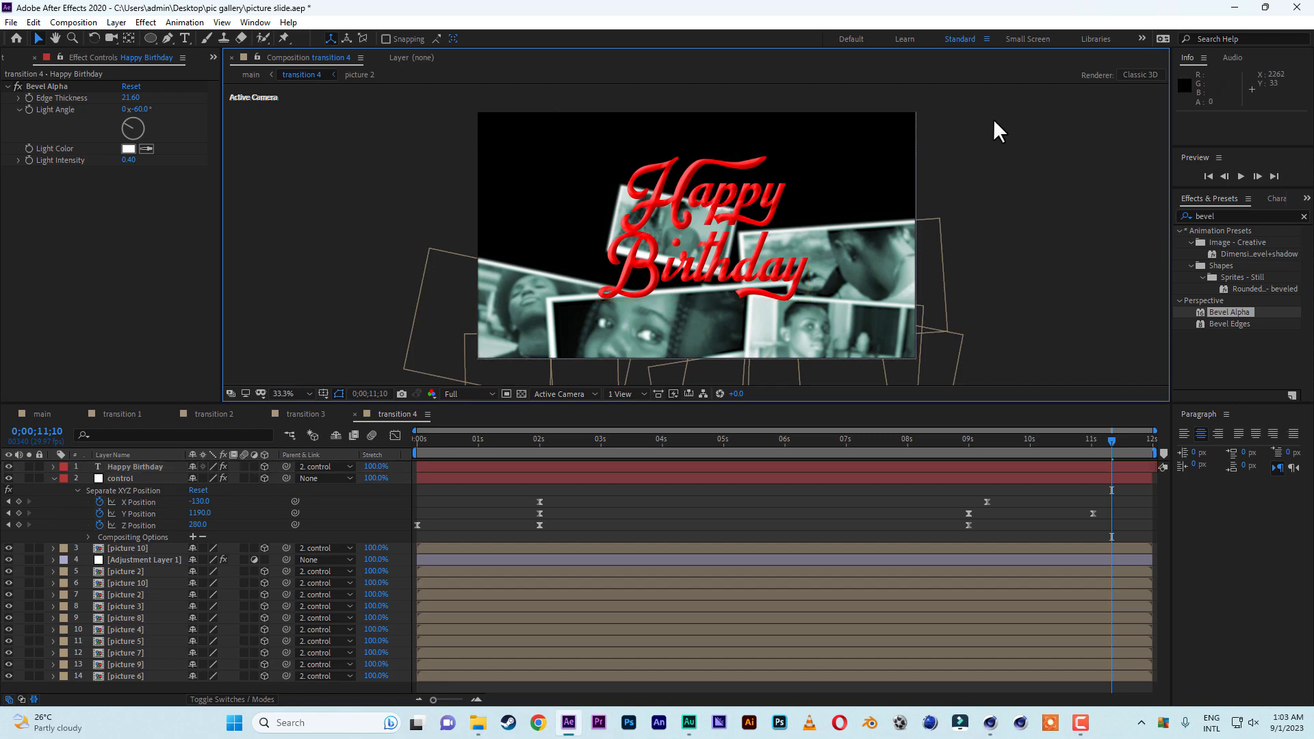
Return to the main composition and save the project.
left_click(38, 414)
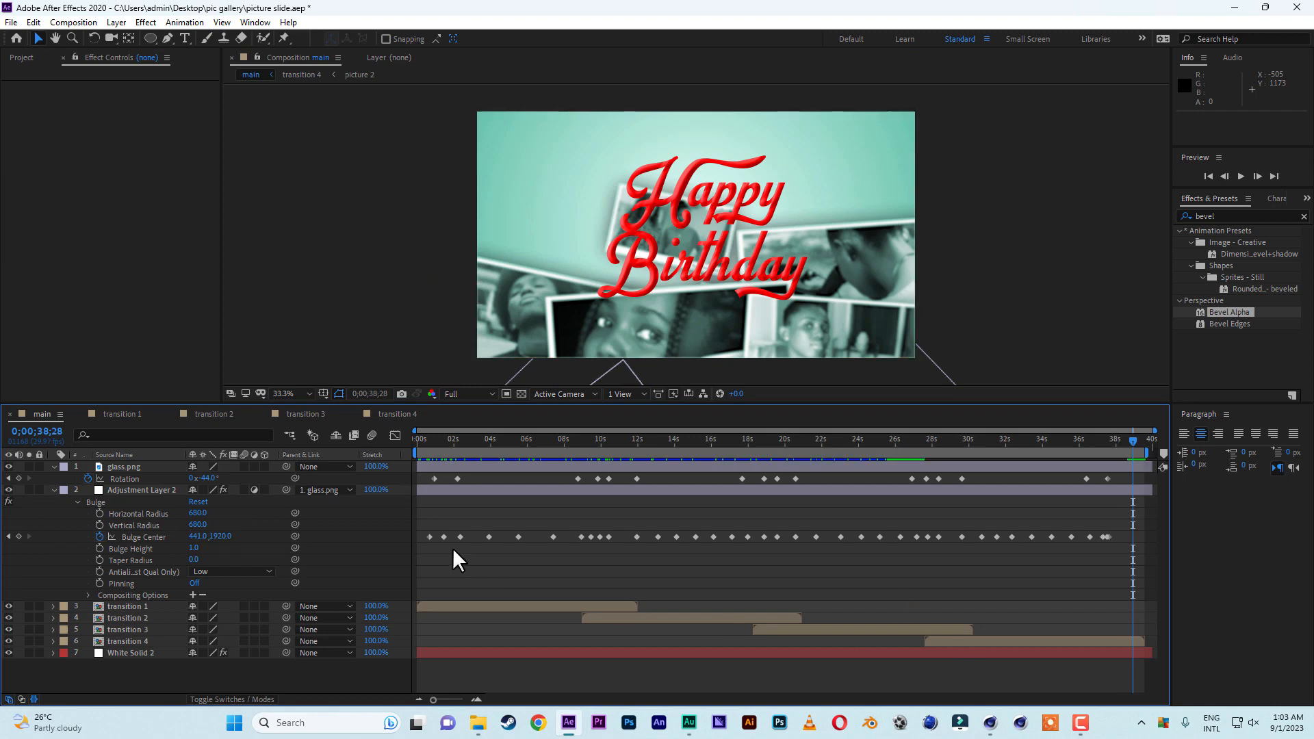
left_click(10, 22)
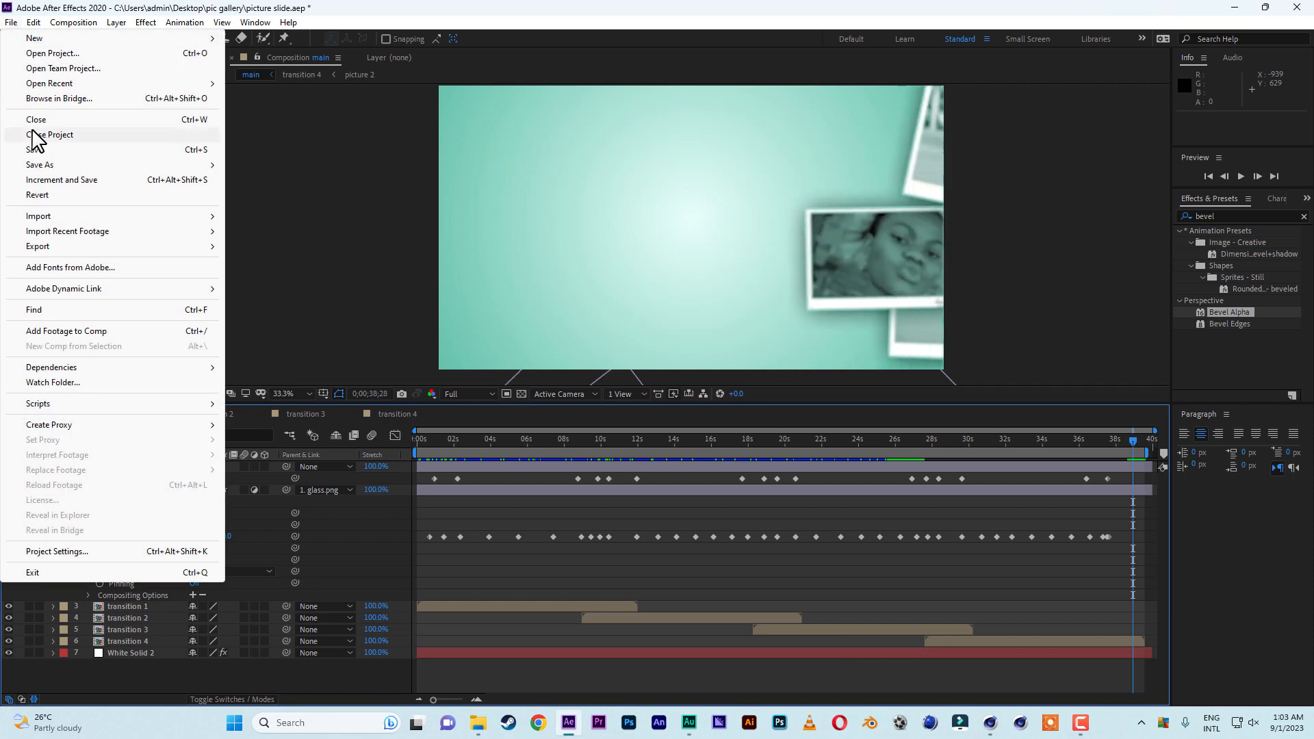
left_click(36, 147)
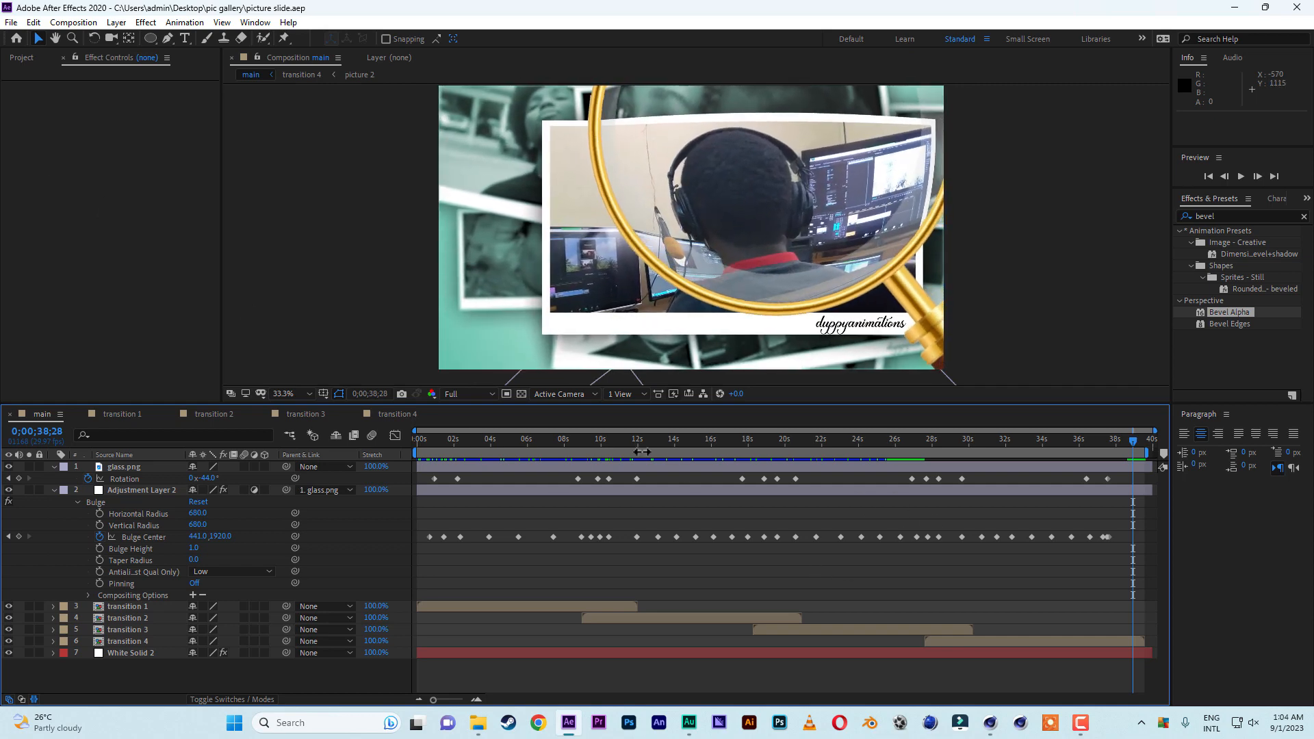
Check the magnifying glass's exit in the main composition at 0;00;32;20, 0;00;36;09 and 0;00;37;19.
left_click(1017, 443)
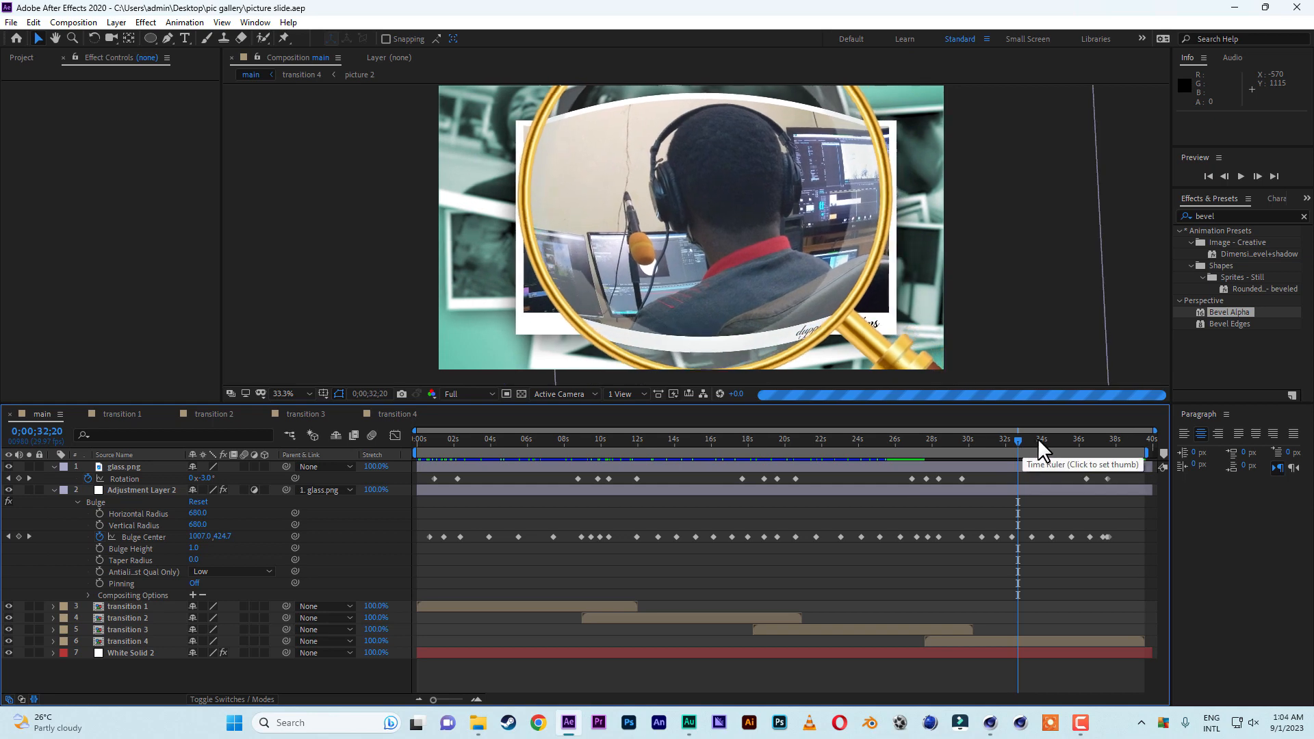
left_click(1085, 437)
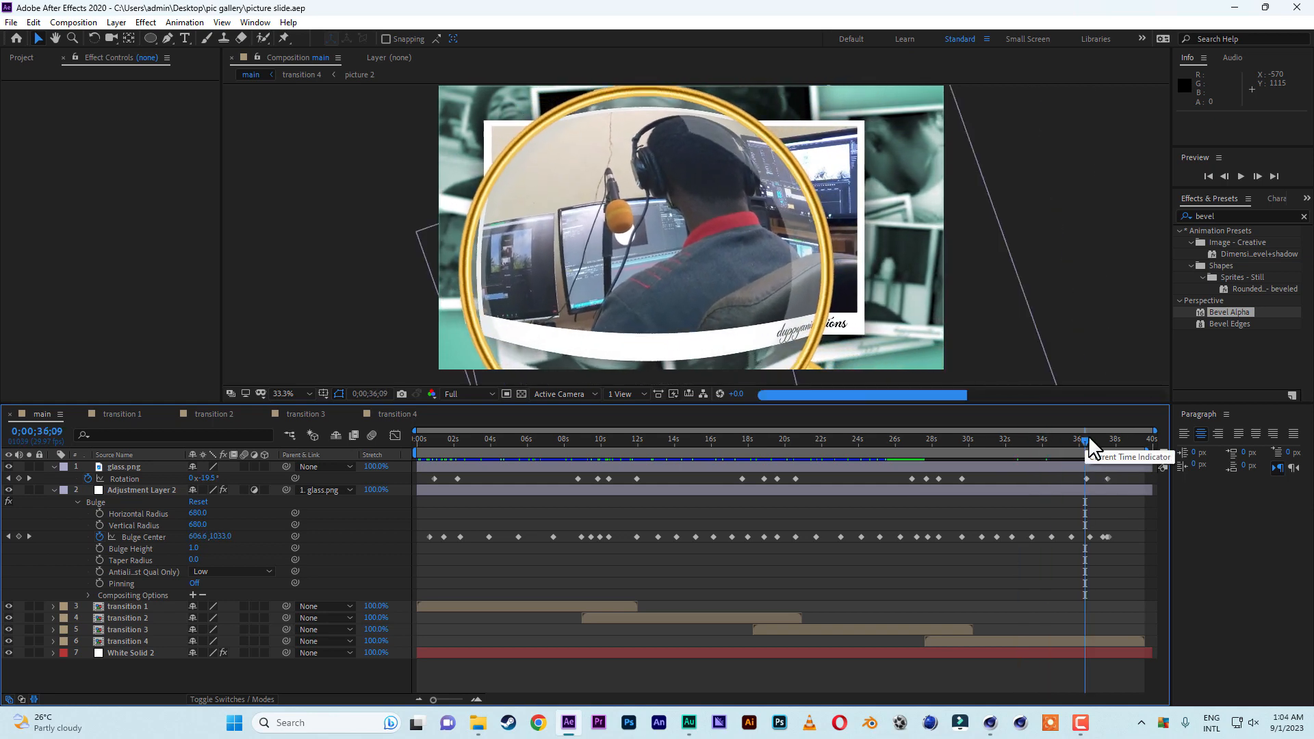
left_click(1109, 436)
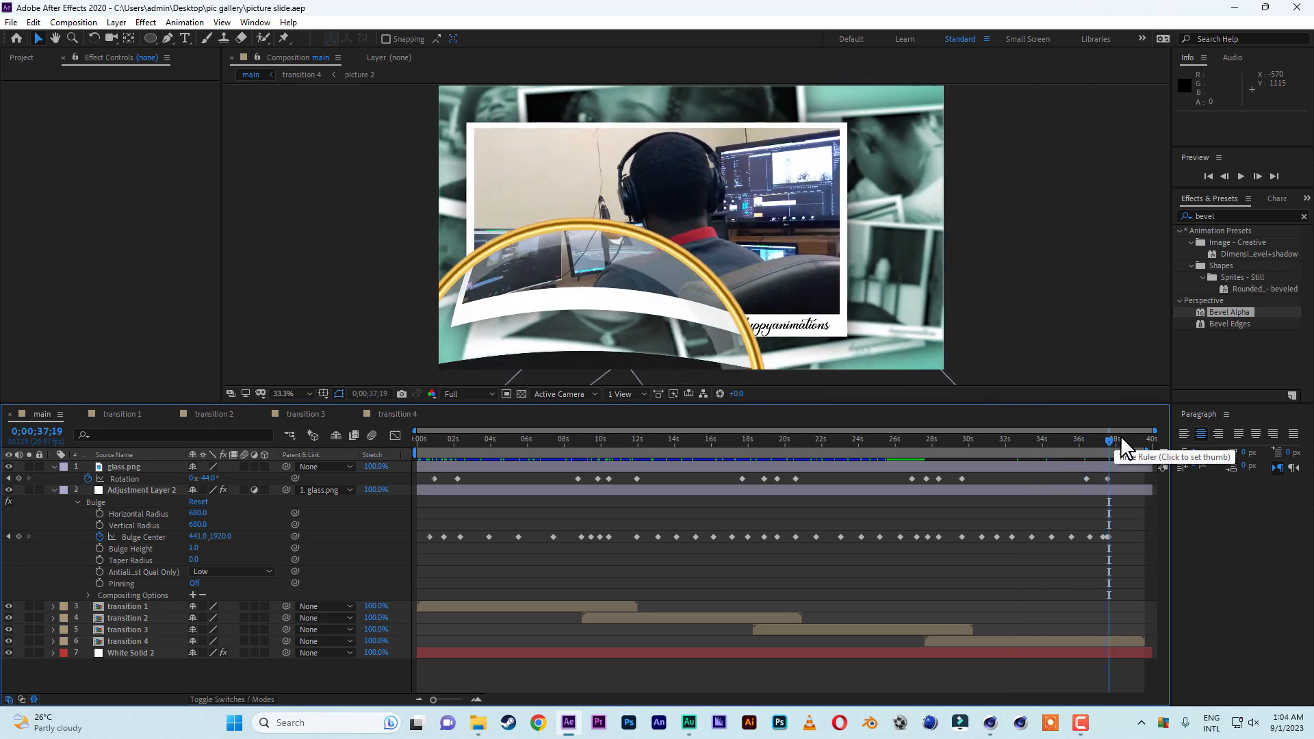